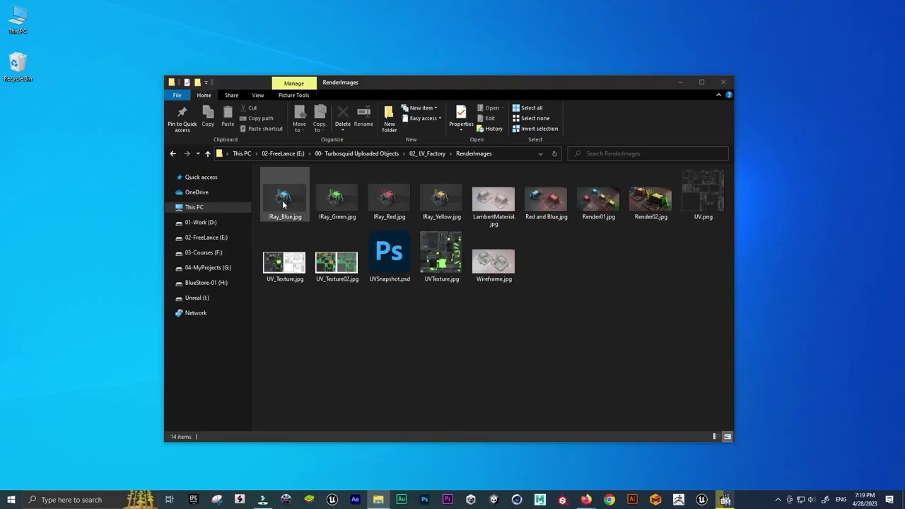
Step from IRay_Blue.jpg through the coloured renders, Render01.jpg, UV.png and UV textures to Wireframe.jpg
{"action": "key", "text": "Right"}
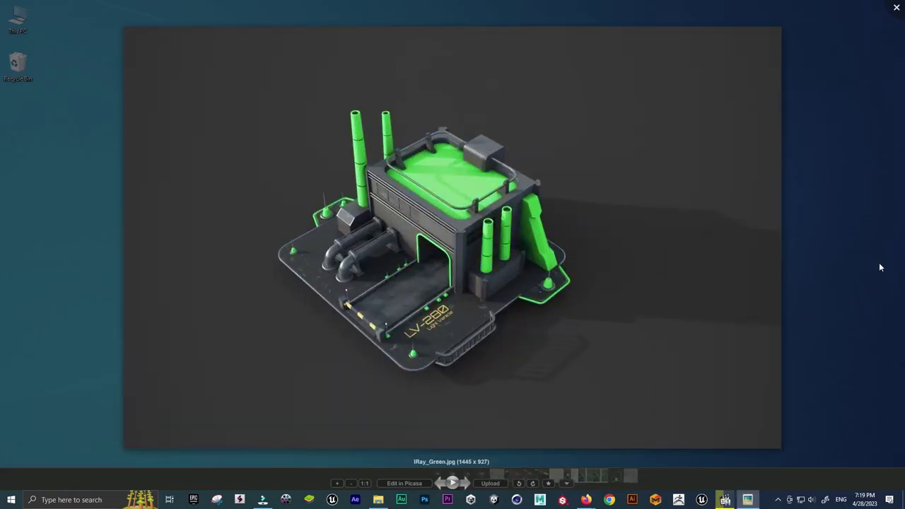
{"action": "key", "text": "Right"}
{"action": "key", "text": "Right"}
{"action": "key", "text": "Right"}
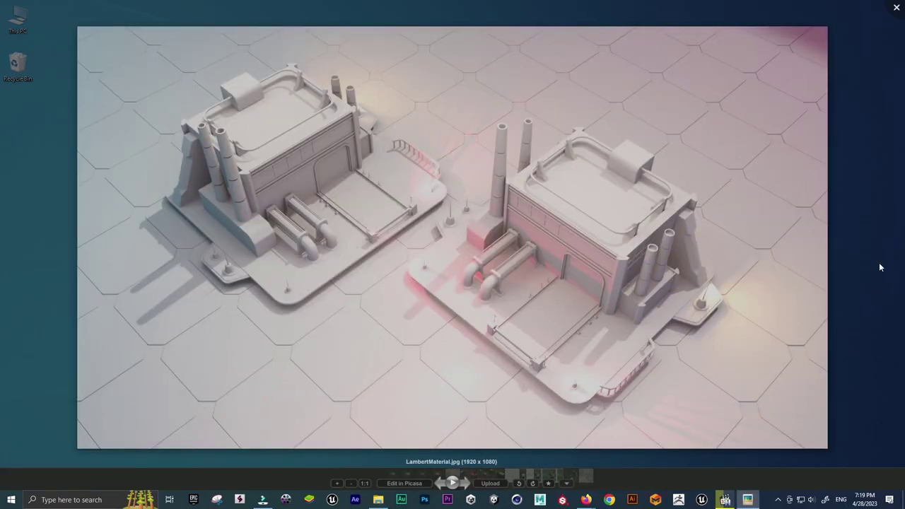
{"action": "key", "text": "Right"}
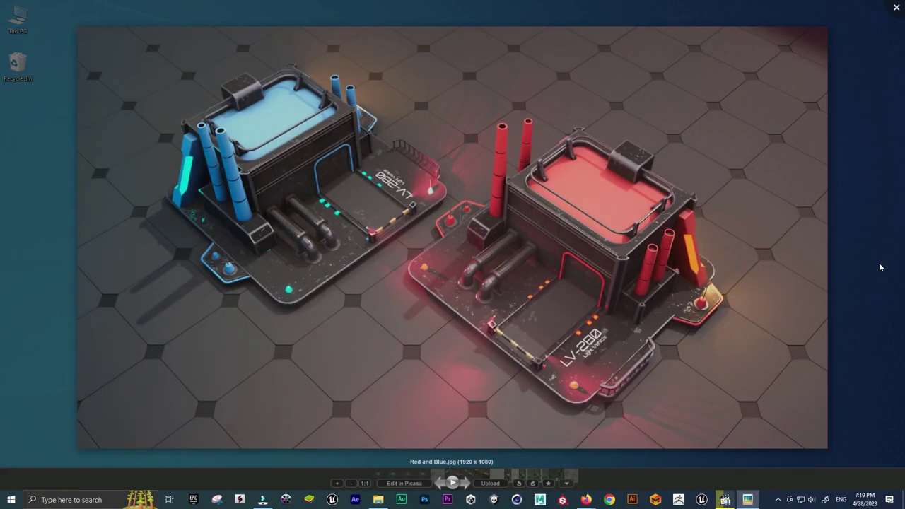
{"action": "key", "text": "Right"}
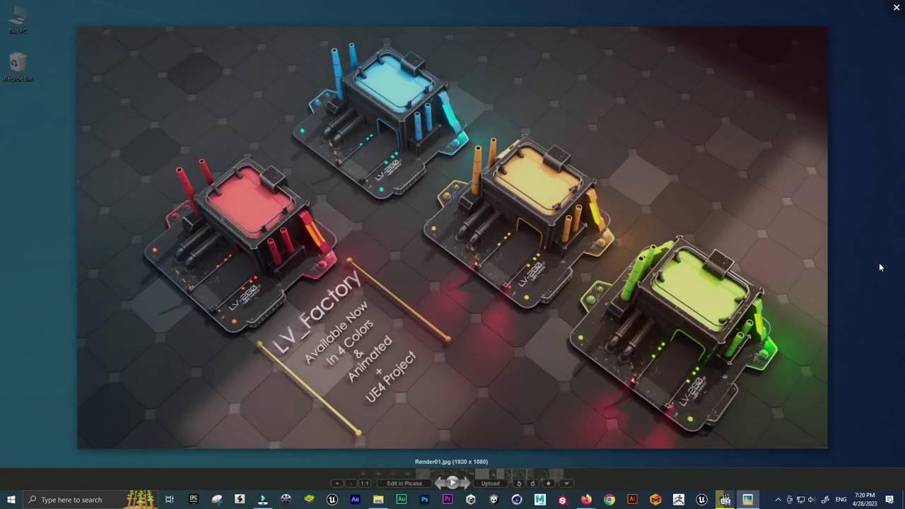
{"action": "key", "text": "Right"}
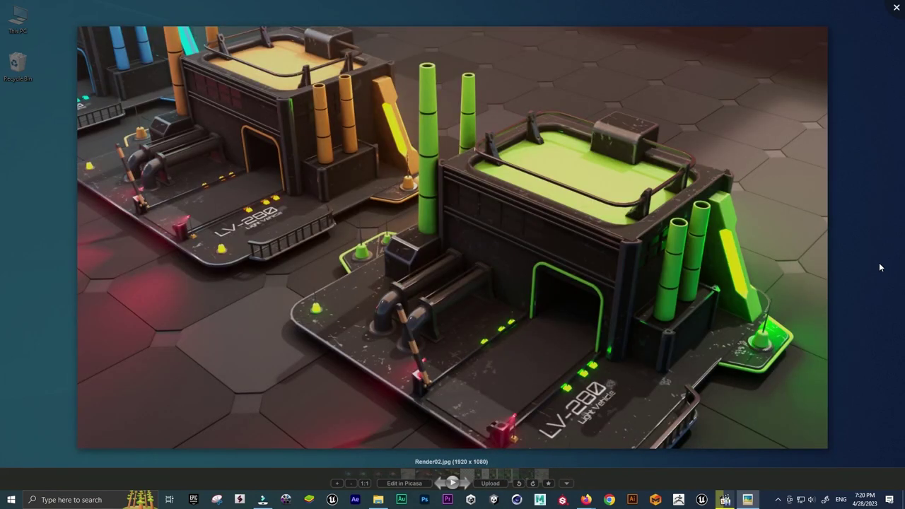
{"action": "key", "text": "Right"}
{"action": "key", "text": "Right"}
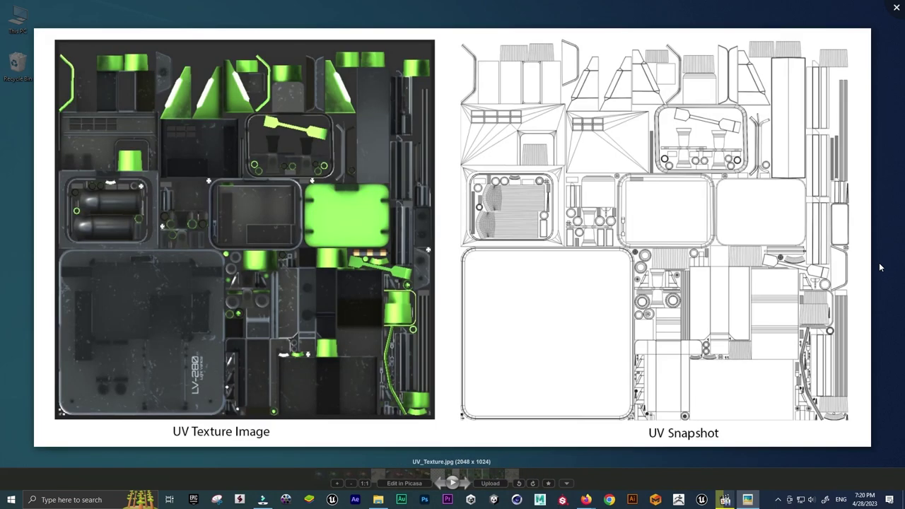
{"action": "key", "text": "Right"}
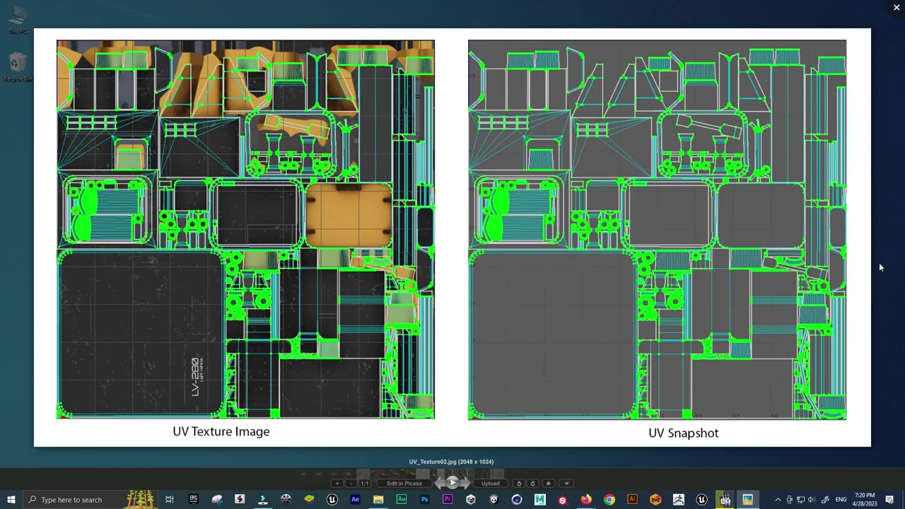
{"action": "key", "text": "Right"}
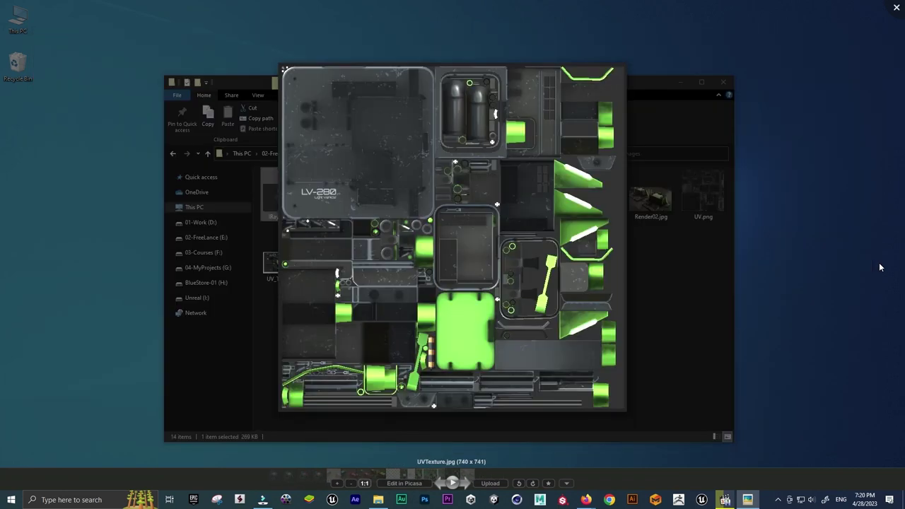
{"action": "key", "text": "Right"}
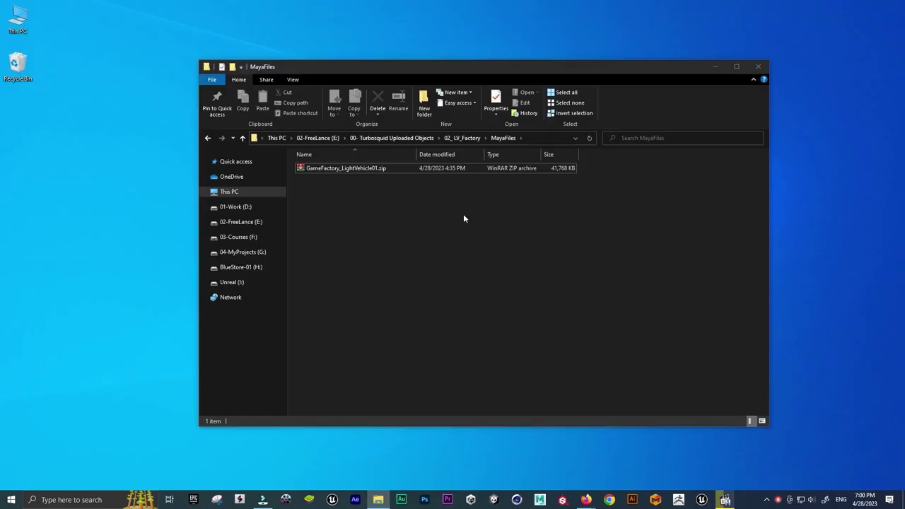
Extract GameFactory_LightVehicle01.zip into its own GameFactory_LightVehicle01 folder
{"action": "left_click", "coordinate": [386, 172]}
{"action": "right_click", "coordinate": [379, 167]}
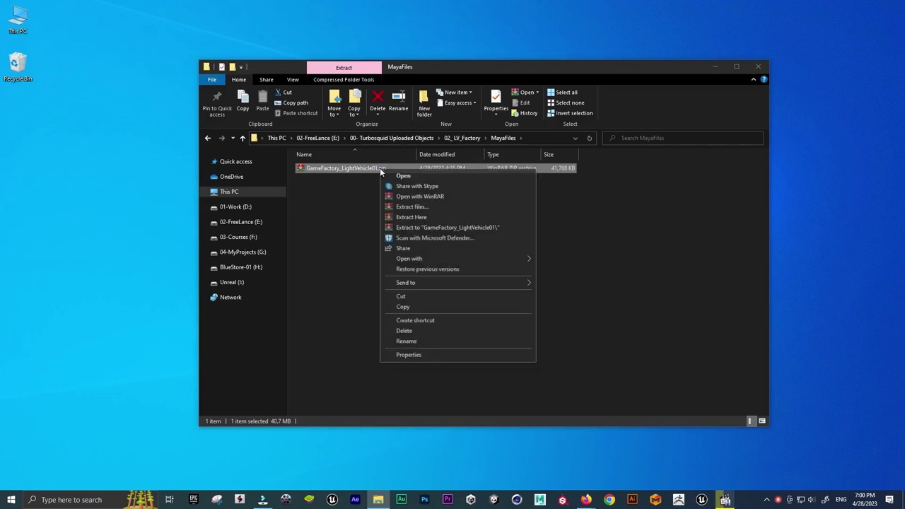
{"action": "left_click", "coordinate": [420, 230]}
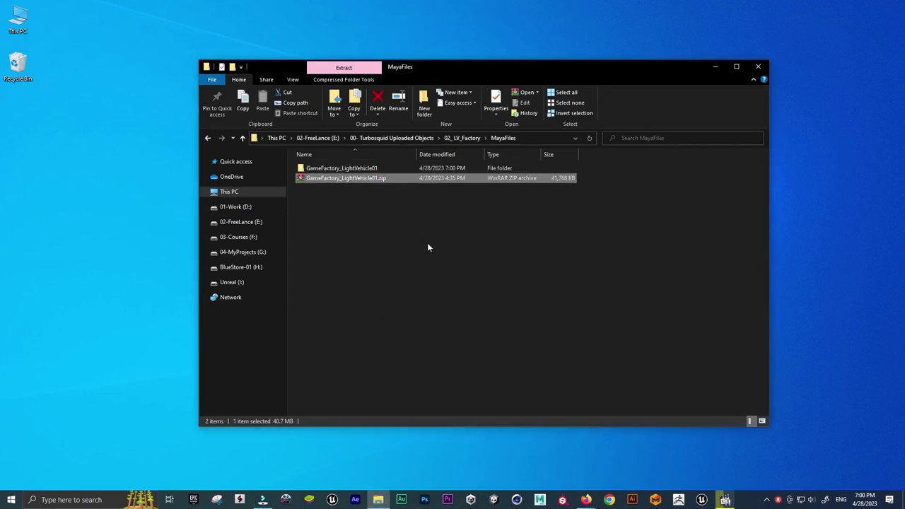
Browse into the project's sourceimages folder and open UnrealEngine_Textures
{"action": "double_click", "coordinate": [367, 169]}
{"action": "double_click", "coordinate": [356, 169]}
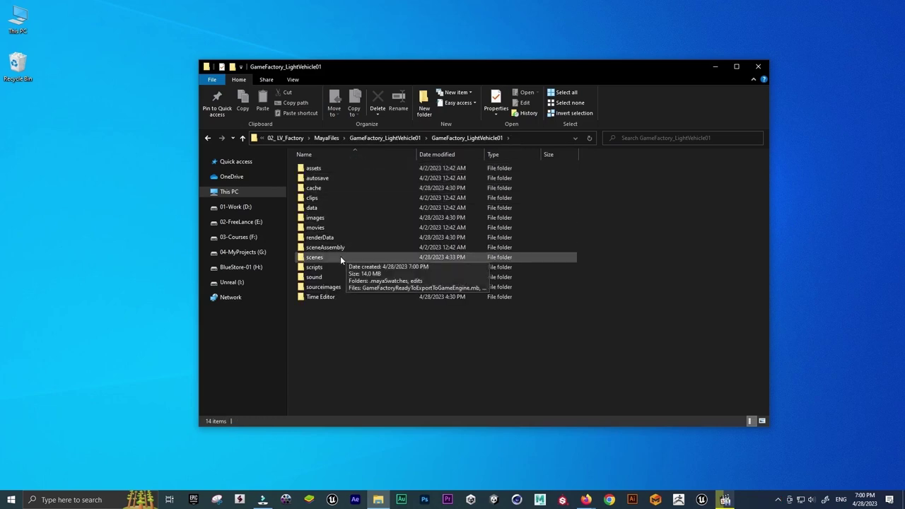
{"action": "left_click", "coordinate": [340, 257]}
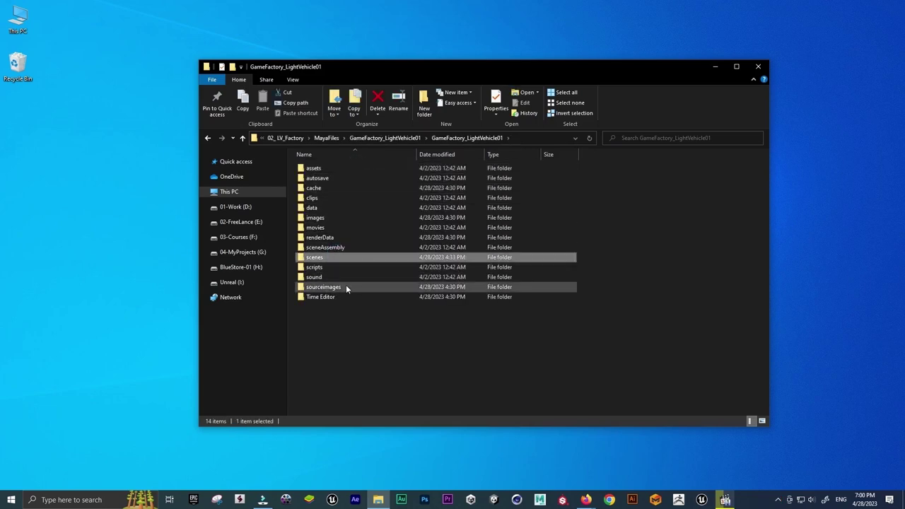
{"action": "left_click", "coordinate": [354, 289]}
{"action": "double_click", "coordinate": [366, 286]}
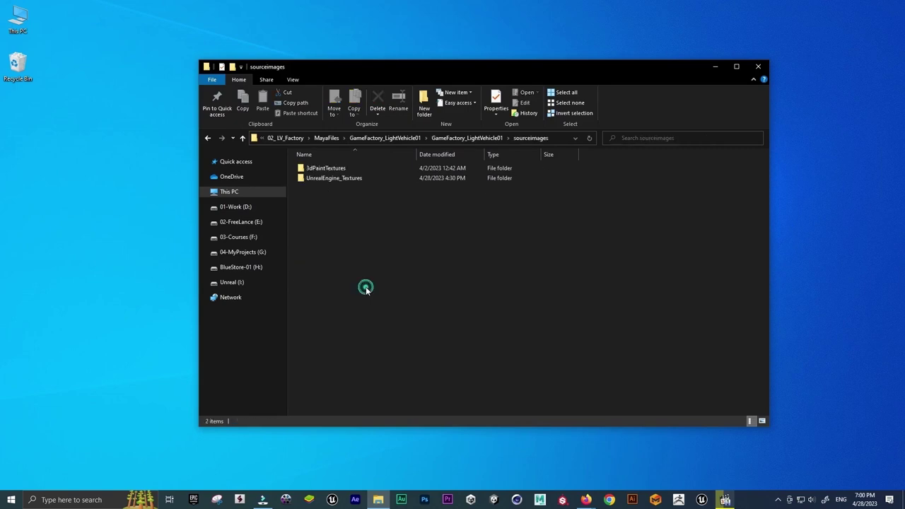
{"action": "double_click", "coordinate": [357, 178]}
View LV_BaseColorBlue, Green, Red, Yellow and LV_Emissive textures, then close the photo viewer
{"action": "double_click", "coordinate": [362, 169]}
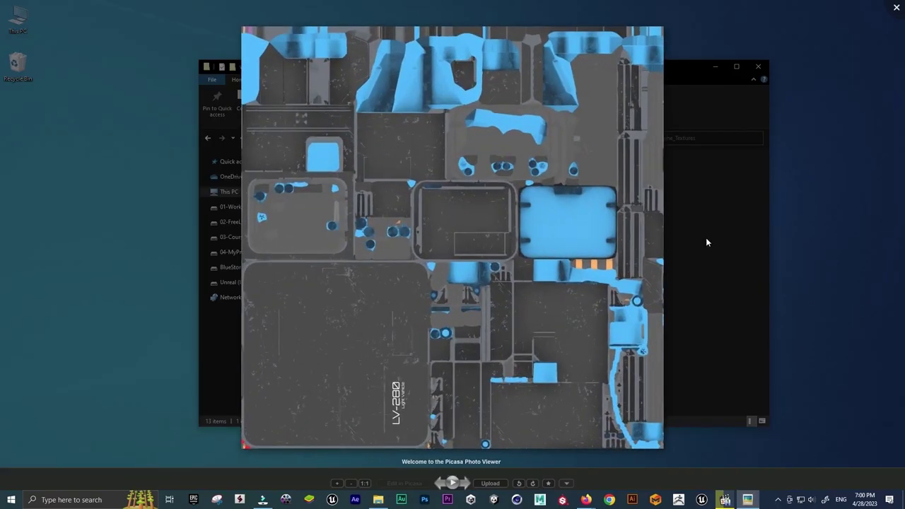
{"action": "key", "text": "Right"}
{"action": "key", "text": "Right"}
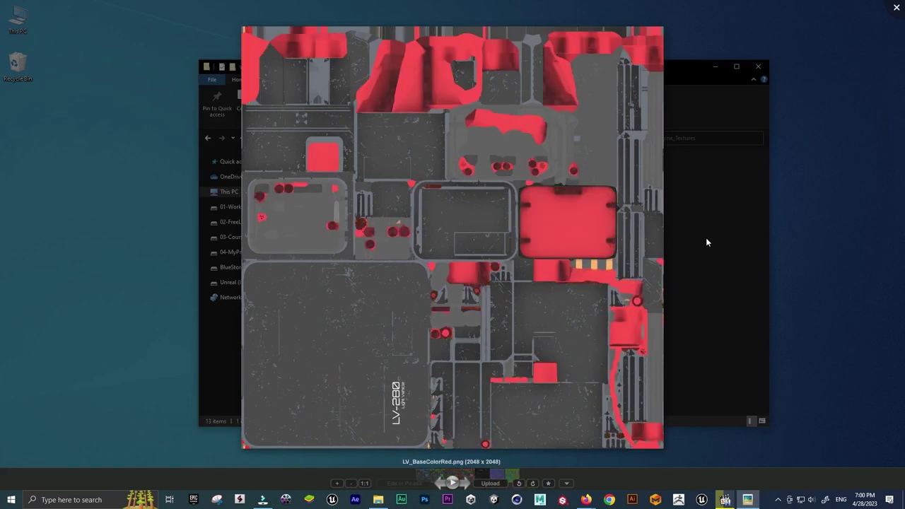
{"action": "key", "text": "Right"}
{"action": "key", "text": "Right"}
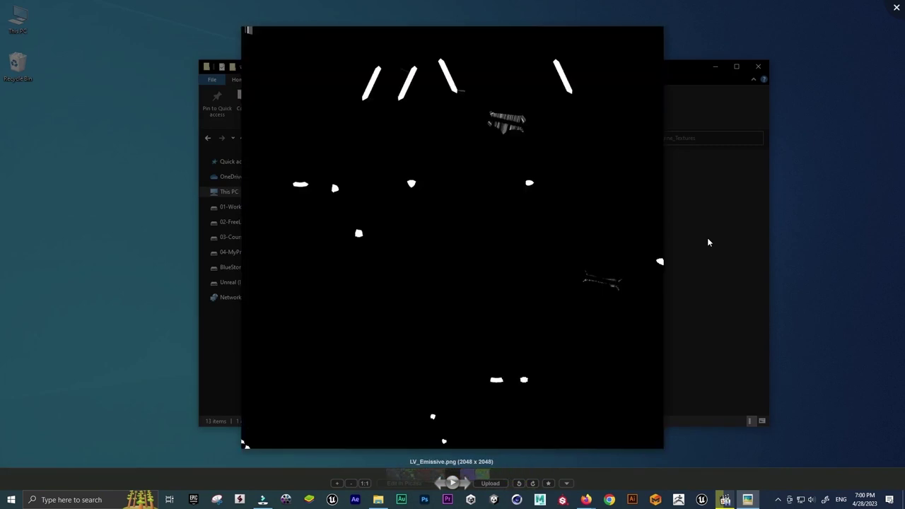
{"action": "key", "text": "Right"}
{"action": "key", "text": "Right"}
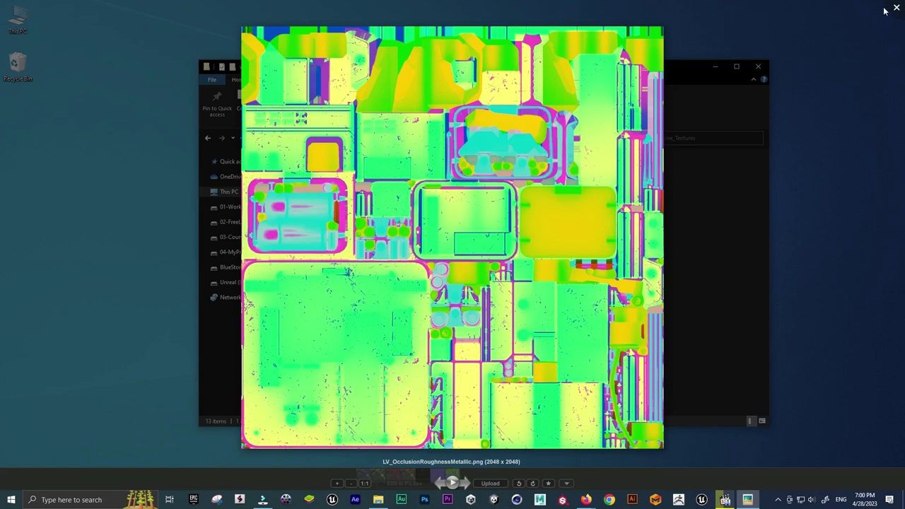
{"action": "left_click", "coordinate": [896, 8]}
{"action": "left_click", "coordinate": [349, 316]}
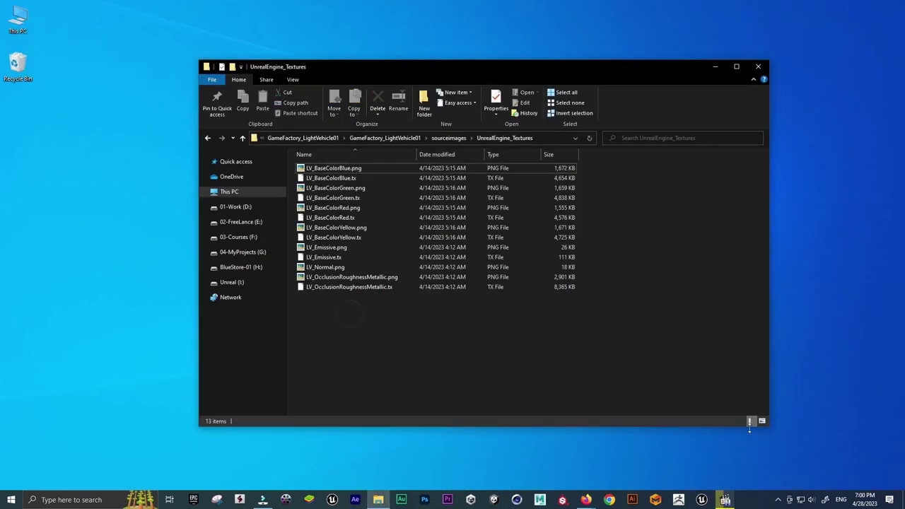
Show the textures as large icons, then return to the GameFactory_LightVehicle01 project folder
{"action": "left_click", "coordinate": [761, 421]}
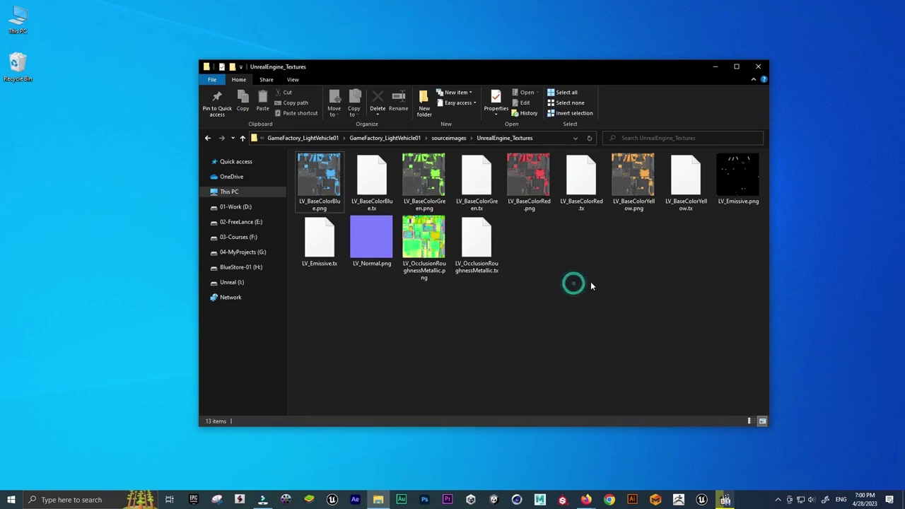
{"action": "left_click", "coordinate": [242, 138]}
{"action": "left_click", "coordinate": [241, 138]}
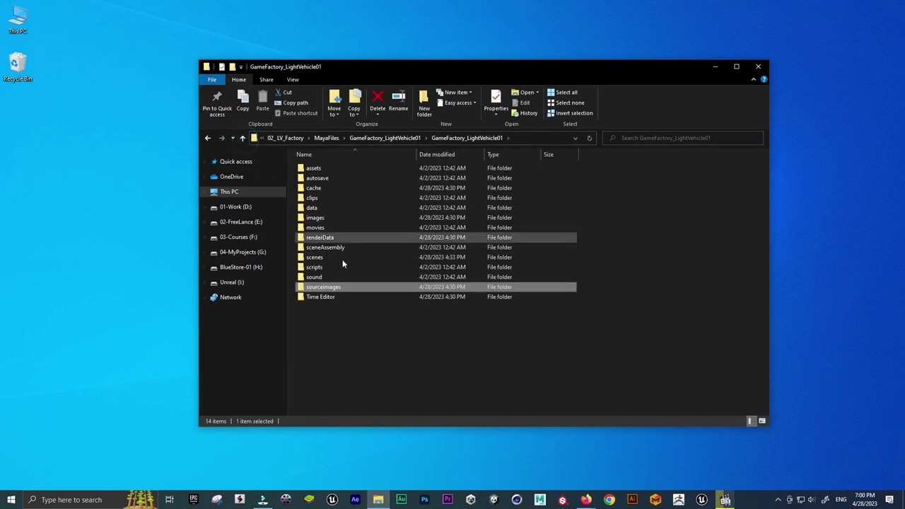
Open GameFactoryReadyToExportToGameEngine.mb from the scenes folder in Maya
{"action": "double_click", "coordinate": [314, 257]}
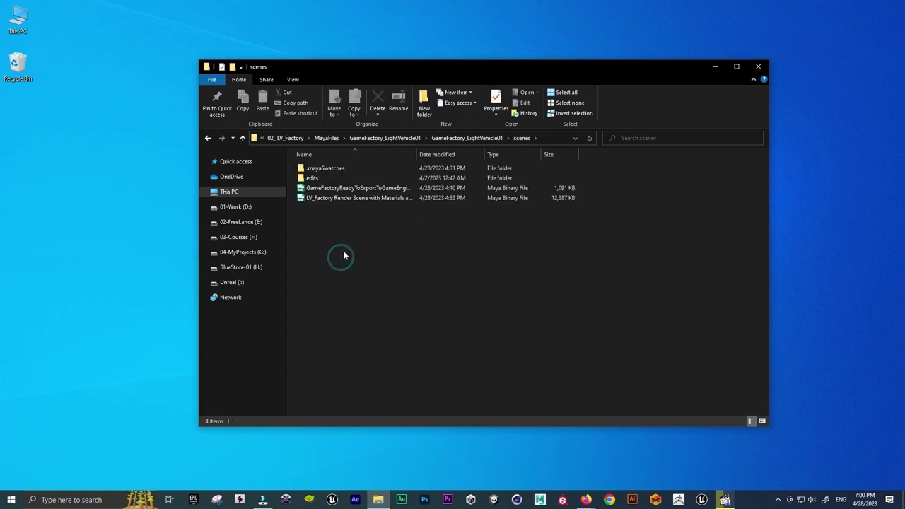
{"action": "double_click", "coordinate": [389, 188]}
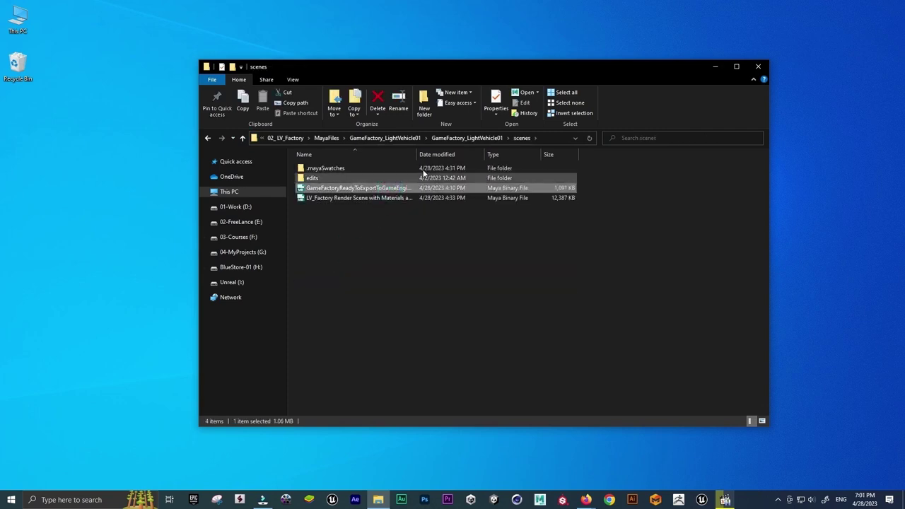
{"action": "left_click", "coordinate": [675, 196]}
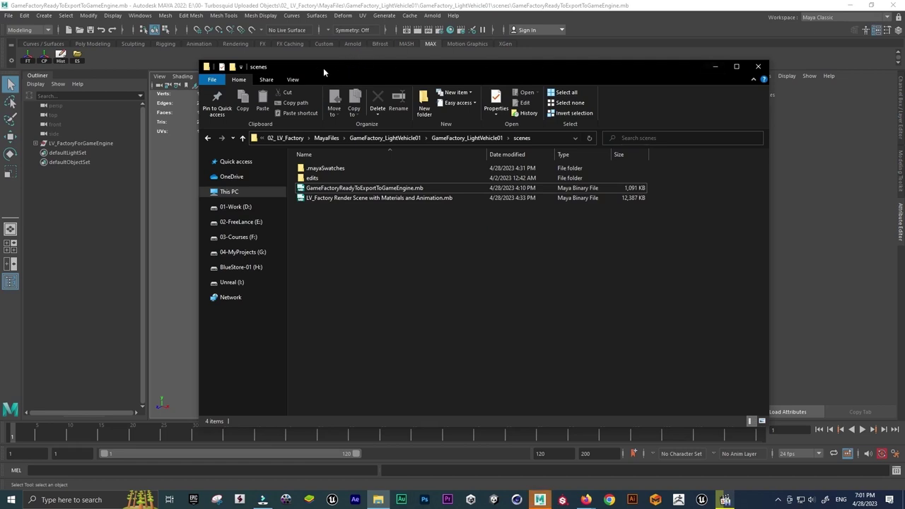
Expand the LV_FactoryForGameEngine group and frame the LV_Factory mesh in the viewport
{"action": "left_click_drag", "start_coordinate": [323, 67], "coordinate": [903, 113]}
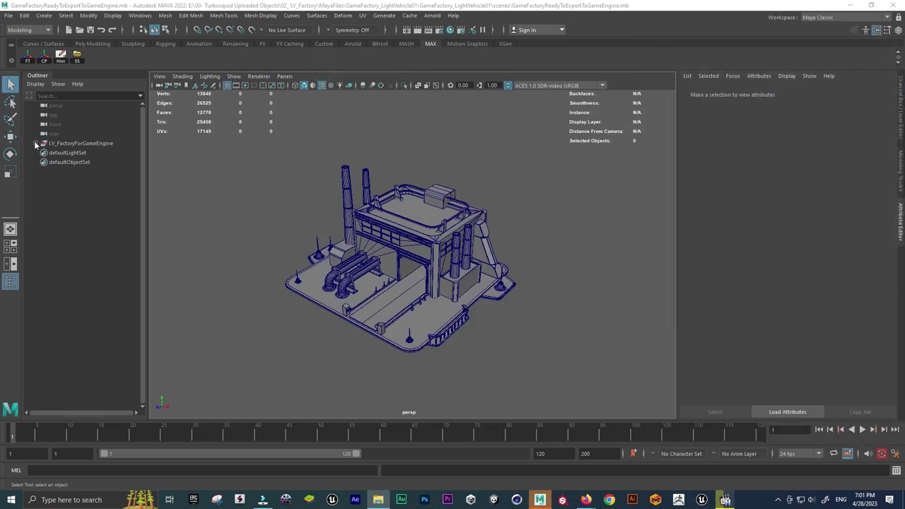
{"action": "left_click", "coordinate": [35, 144]}
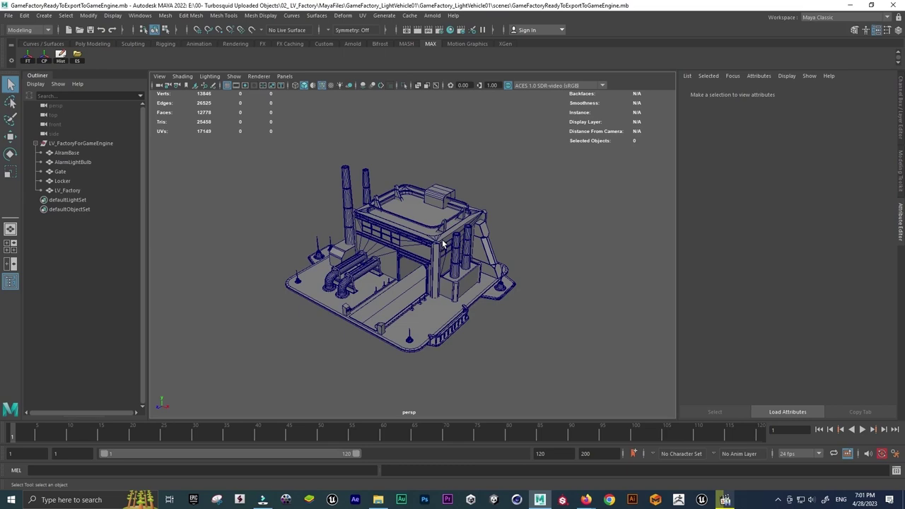
{"action": "left_click", "coordinate": [441, 239]}
{"action": "key", "text": "w"}
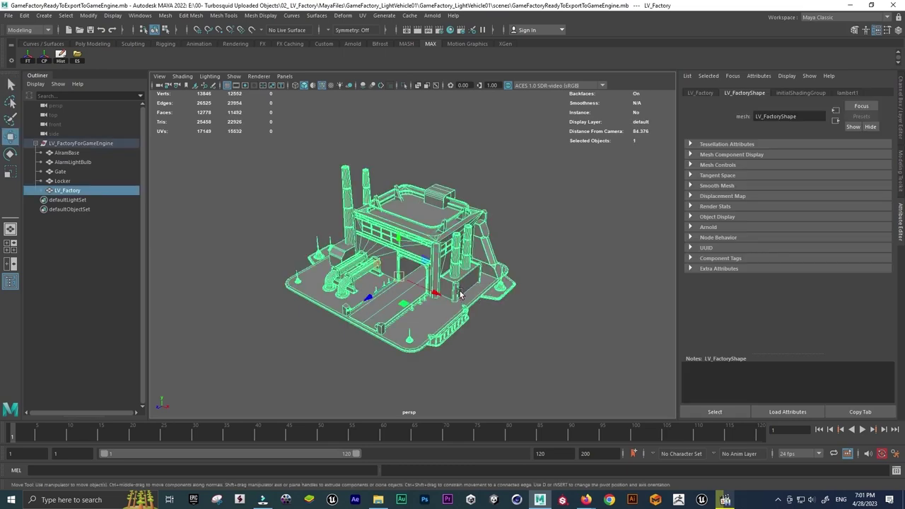
{"action": "key", "text": "f"}
Tumble the view to face the factory's front and select the Locker part
{"action": "mouse_move", "coordinate": [445, 311]}
{"action": "left_mouse_down", "text": "alt"}
{"action": "mouse_move", "coordinate": [378, 357]}
{"action": "mouse_move", "coordinate": [605, 312]}
{"action": "left_mouse_up", "text": "alt"}
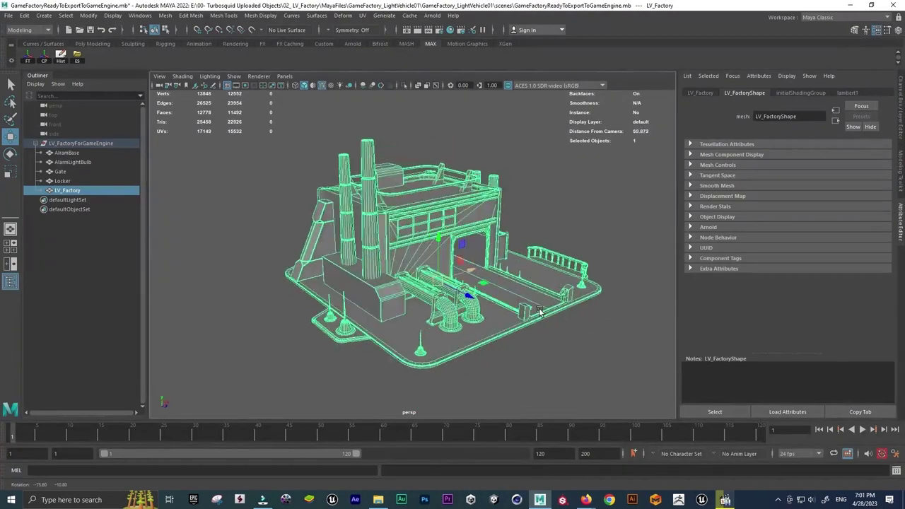
{"action": "left_click_drag", "start_coordinate": [605, 312], "coordinate": [70, 211], "text": "alt"}
{"action": "left_click", "coordinate": [62, 181]}
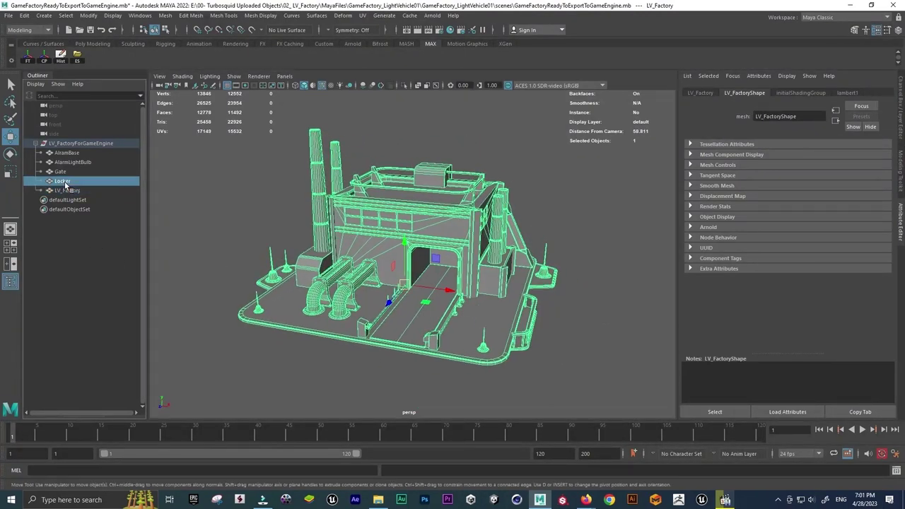
{"action": "key", "text": "ctrl+1"}
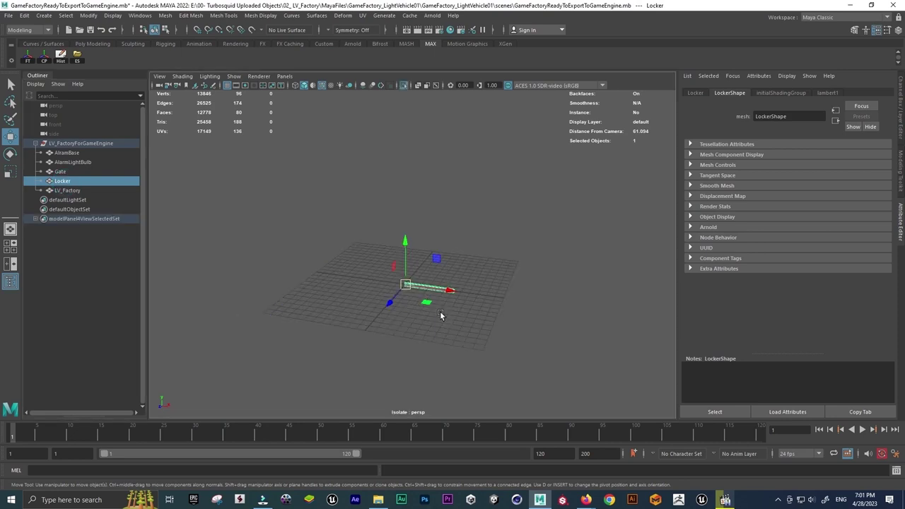
{"action": "key", "text": "e"}
{"action": "left_click_drag", "start_coordinate": [434, 262], "coordinate": [422, 268]}
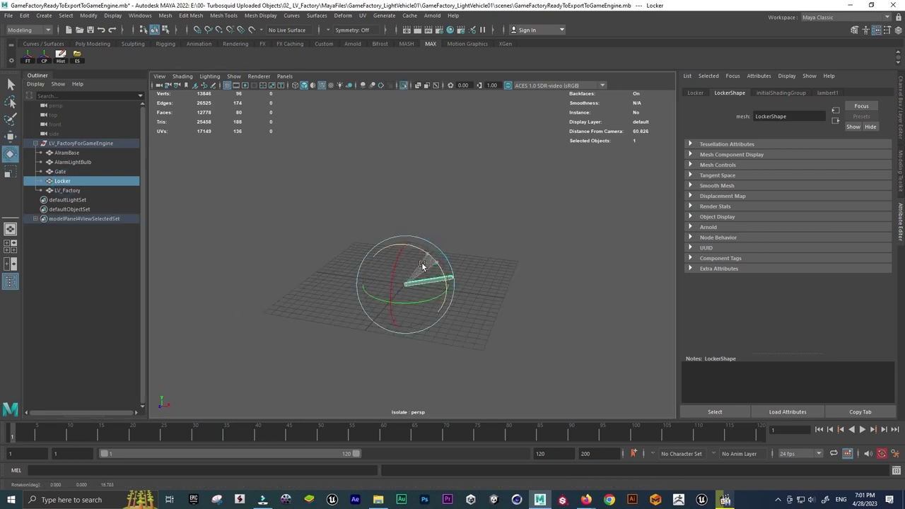
{"action": "key", "text": "ctrl+z"}
{"action": "left_click", "coordinate": [61, 171]}
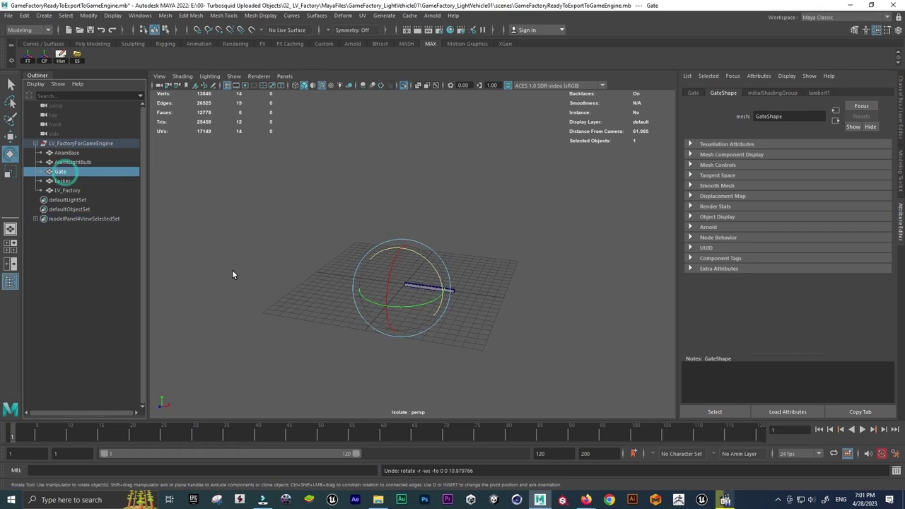
{"action": "key", "text": "ctrl+1"}
{"action": "key", "text": "ctrl+1"}
{"action": "key", "text": "w"}
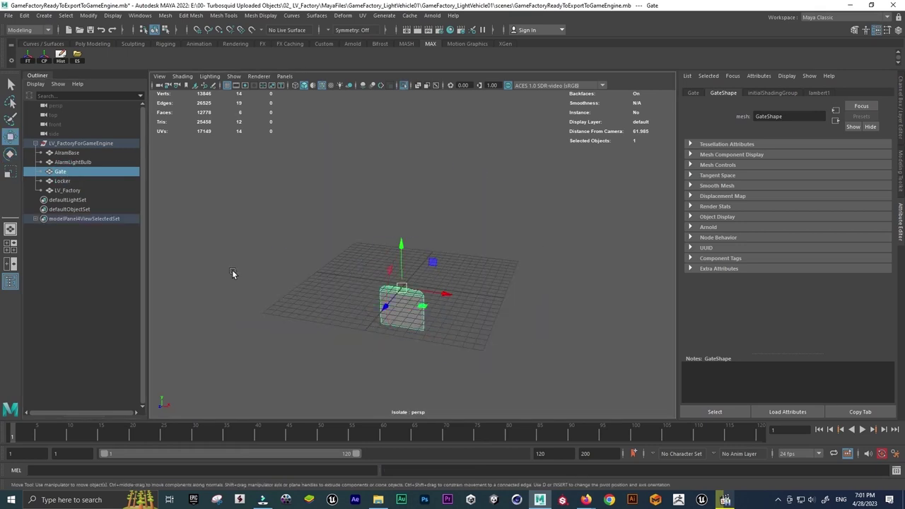
{"action": "left_click_drag", "start_coordinate": [400, 252], "coordinate": [400, 222]}
{"action": "key", "text": "ctrl+z"}
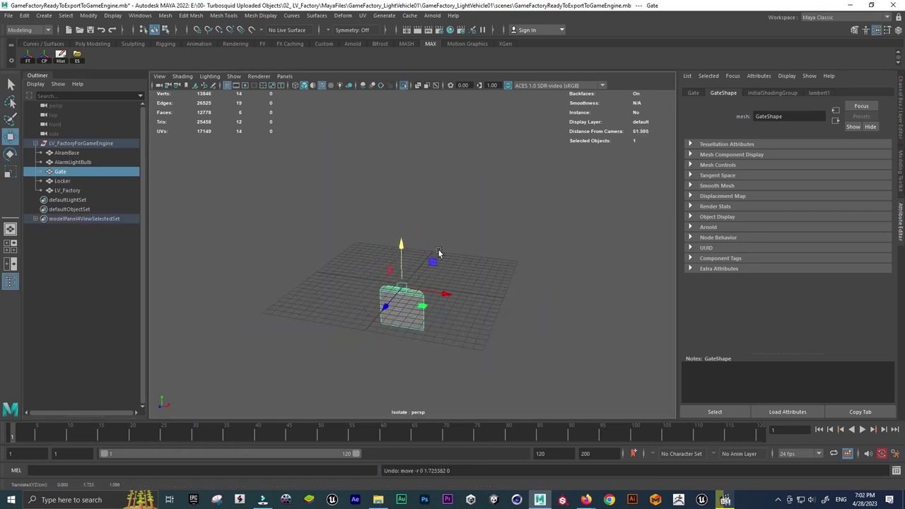
{"action": "key", "text": "ctrl+1"}
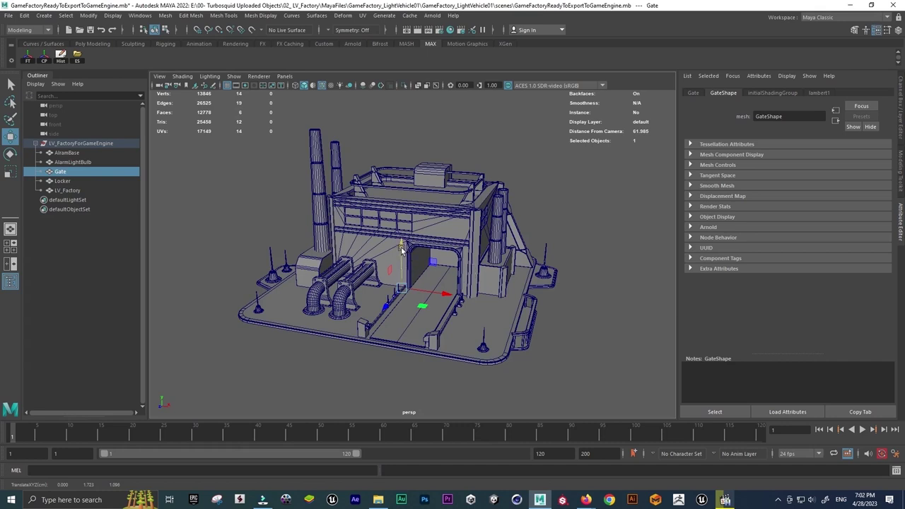
{"action": "left_click_drag", "start_coordinate": [400, 249], "coordinate": [479, 253]}
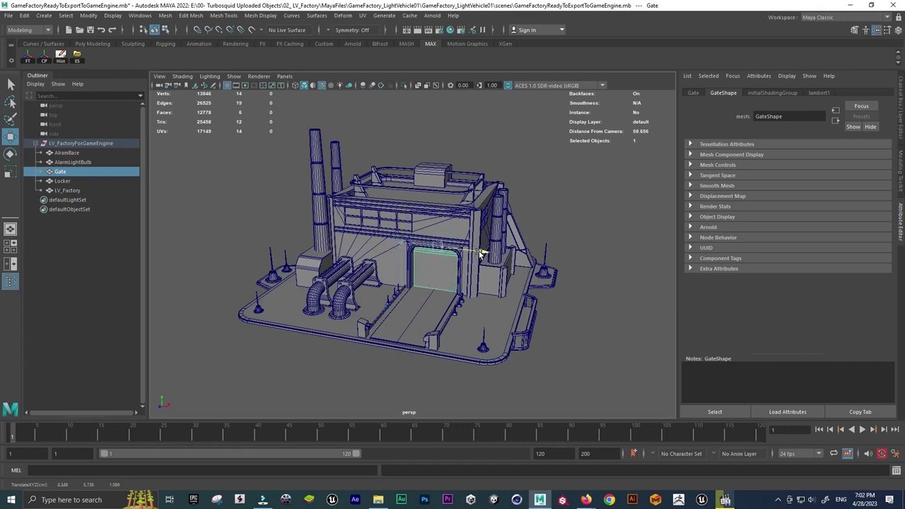
{"action": "left_click_drag", "start_coordinate": [435, 233], "coordinate": [434, 187]}
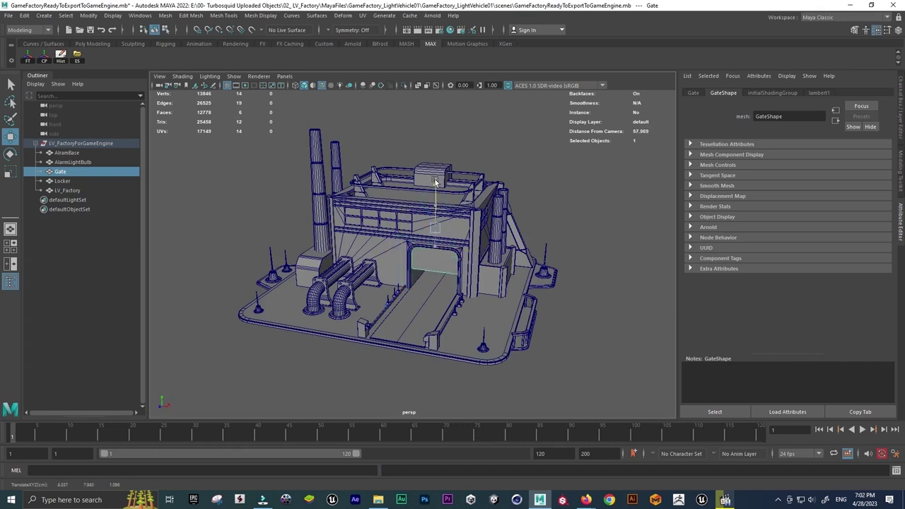
{"action": "key", "text": "ctrl+z"}
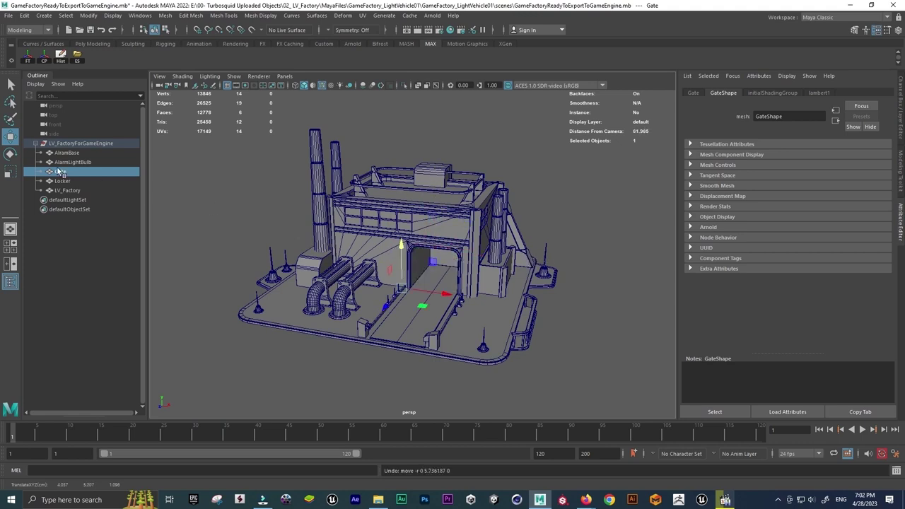
Parent AlarmLightBulb under AlramBase and frame the combined alarm in the view
{"action": "left_click", "coordinate": [70, 162]}
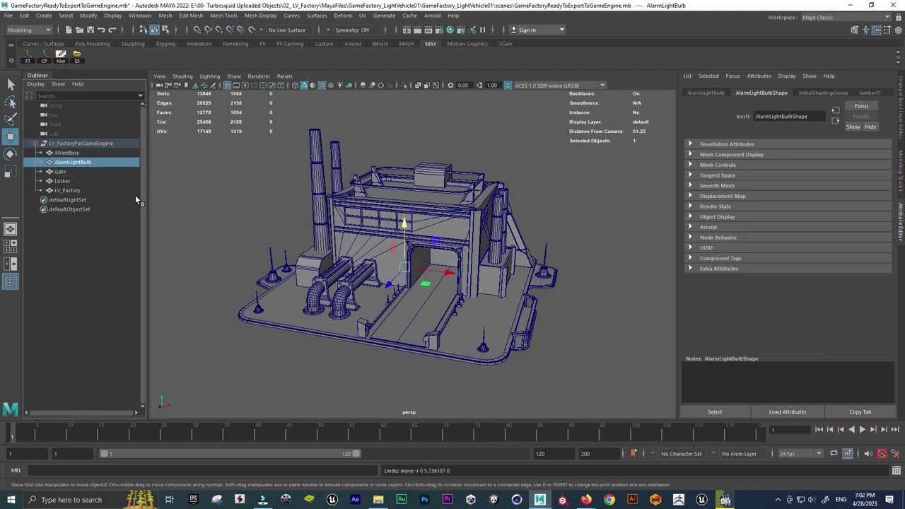
{"action": "left_click_drag", "start_coordinate": [75, 162], "coordinate": [69, 154]}
{"action": "left_click", "coordinate": [67, 153]}
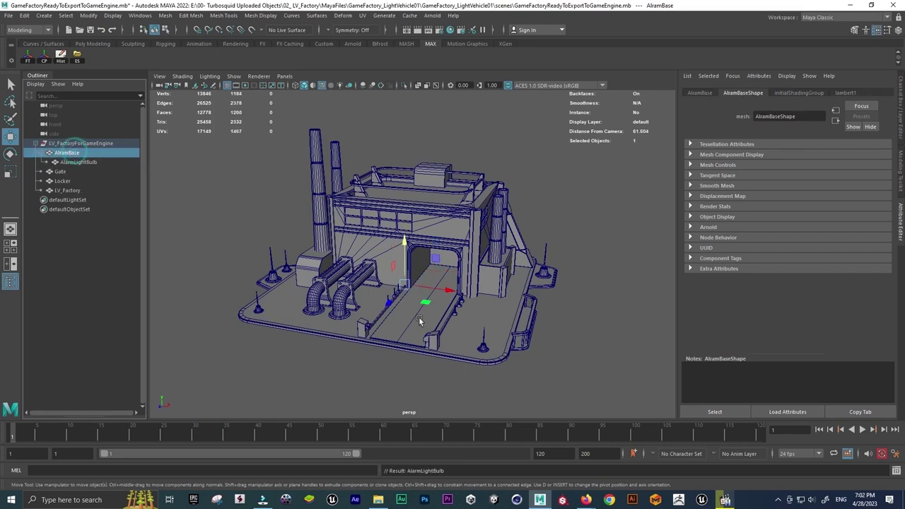
{"action": "key", "text": "f"}
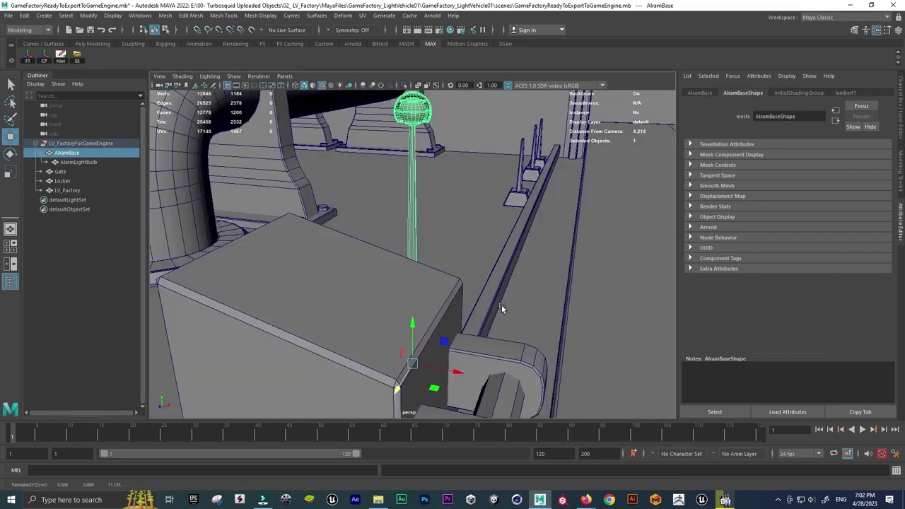
{"action": "left_click_drag", "start_coordinate": [500, 306], "coordinate": [490, 296], "text": "alt"}
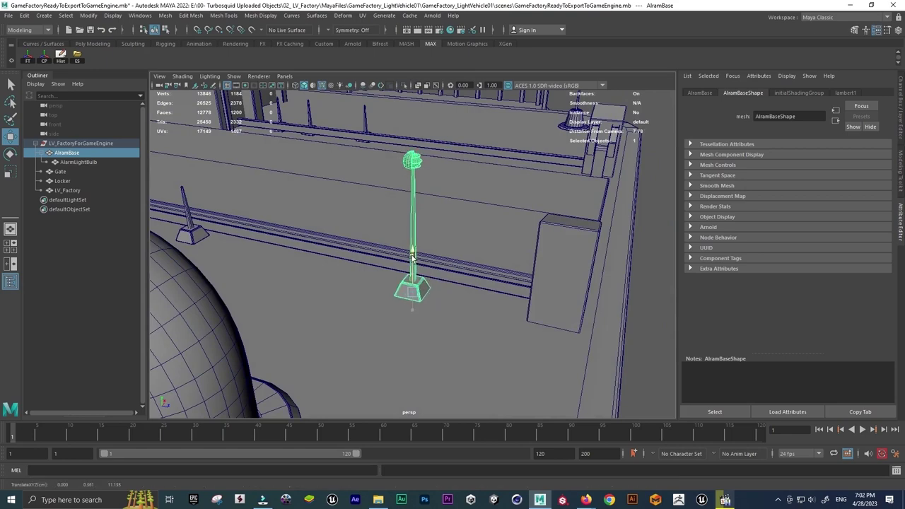
Test the alarm by moving it along the rail and rotating its bulb
{"action": "key", "text": "w"}
{"action": "mouse_move", "coordinate": [412, 308]}
{"action": "left_mouse_down"}
{"action": "mouse_move", "coordinate": [506, 327]}
{"action": "mouse_move", "coordinate": [406, 273]}
{"action": "left_mouse_up"}
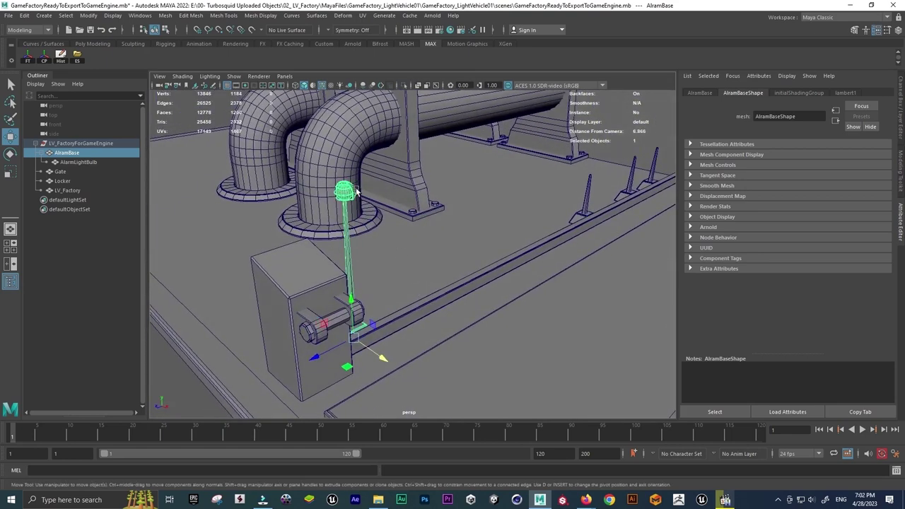
{"action": "left_click", "coordinate": [356, 191]}
{"action": "key", "text": "e"}
{"action": "left_click_drag", "start_coordinate": [397, 182], "coordinate": [367, 211]}
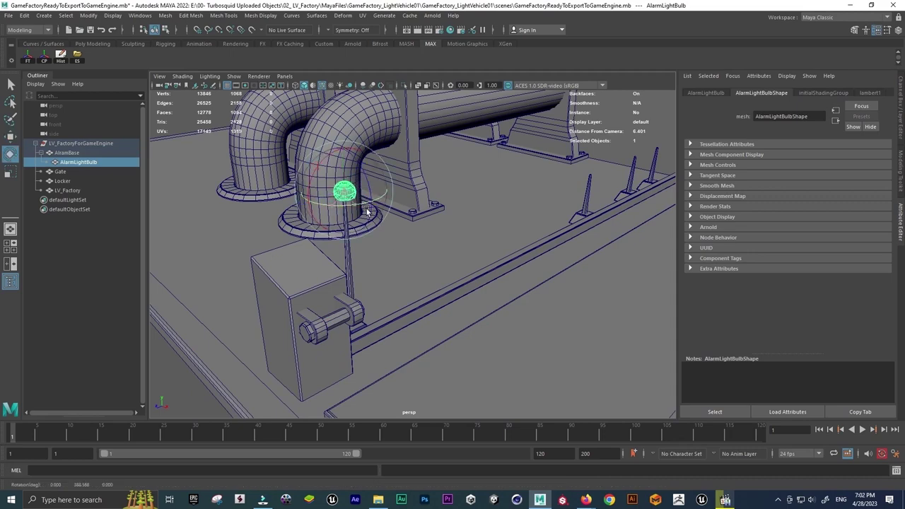
Undo the alarm's move so it sits back in its original spot
{"action": "mouse_move", "coordinate": [455, 247]}
{"action": "left_mouse_down", "text": "alt"}
{"action": "mouse_move", "coordinate": [597, 288]}
{"action": "mouse_move", "coordinate": [477, 295]}
{"action": "left_mouse_up", "text": "alt"}
{"action": "left_click", "coordinate": [597, 288]}
{"action": "left_click", "coordinate": [477, 294]}
{"action": "key", "text": "ctrl+z"}
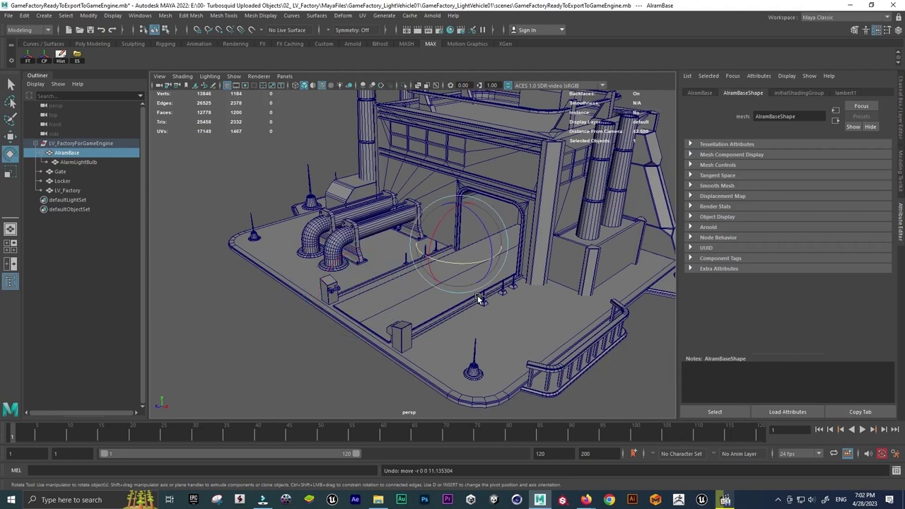
{"action": "left_click", "coordinate": [285, 326]}
{"action": "left_click_drag", "start_coordinate": [285, 326], "coordinate": [578, 227], "text": "alt"}
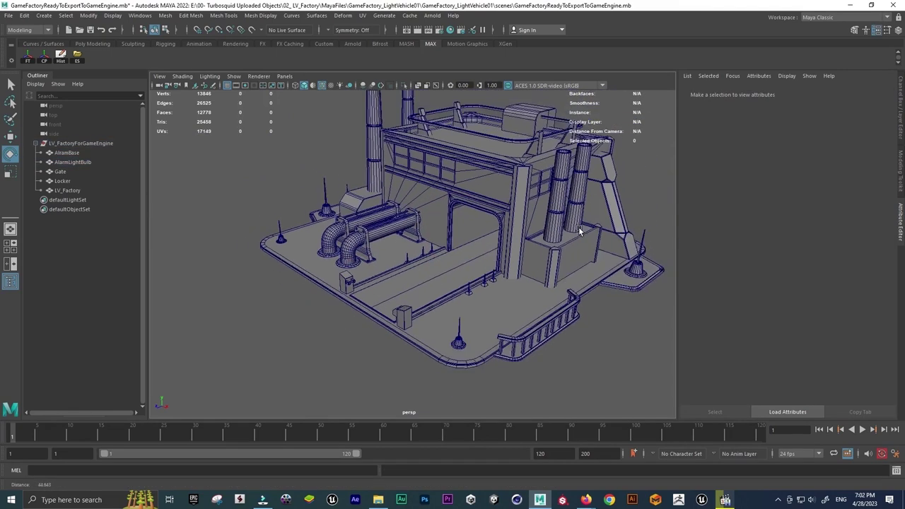
Box-select all five LV_Factory objects, then exit Maya choosing Don't Save
{"action": "scroll", "coordinate": [450, 263], "scroll_direction": "down", "scroll_amount": 5}
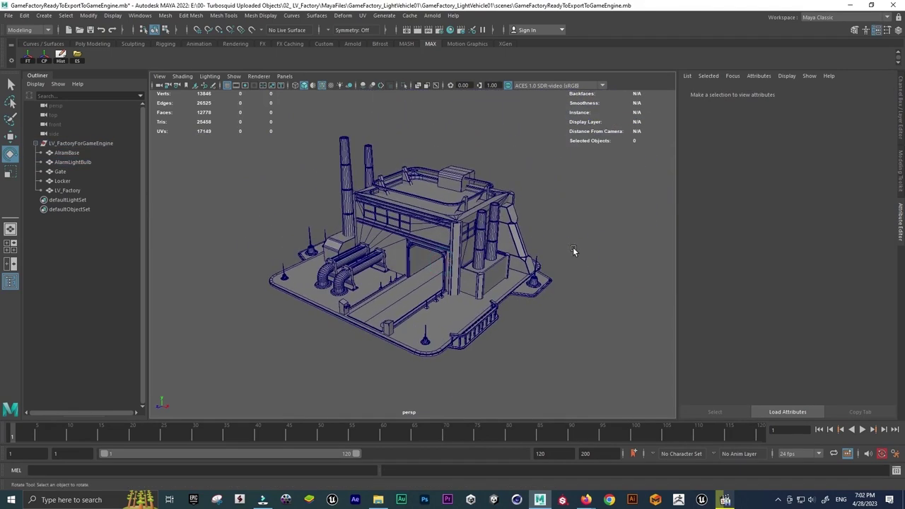
{"action": "left_click_drag", "start_coordinate": [549, 142], "coordinate": [261, 360]}
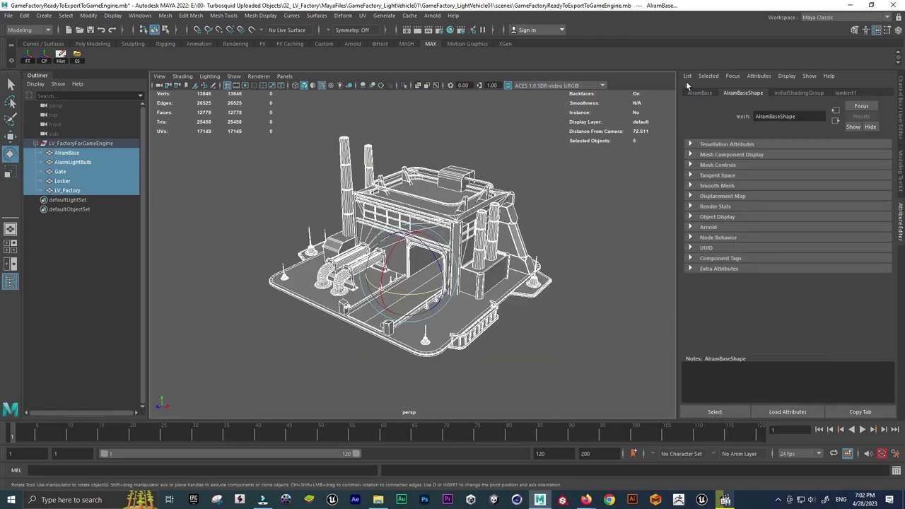
{"action": "left_click", "coordinate": [892, 5]}
{"action": "left_click", "coordinate": [452, 259]}
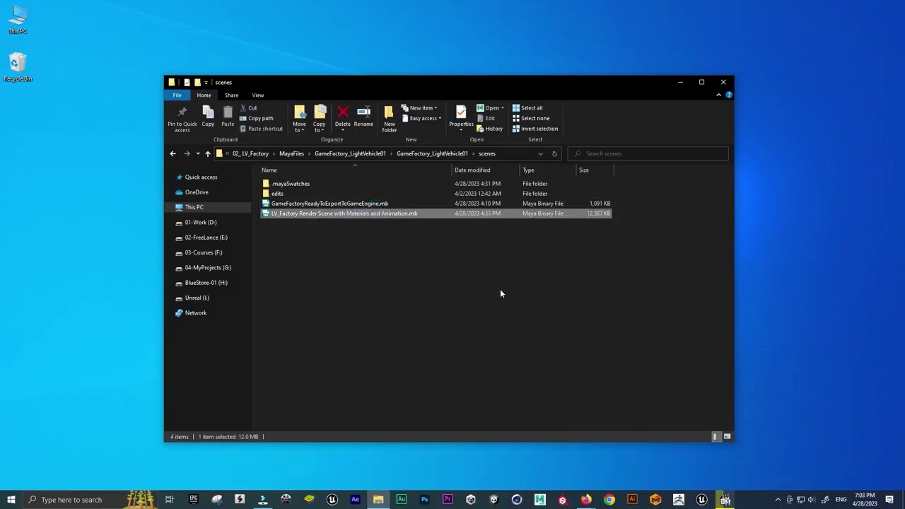
Open LV_Factory Render Scene with Materials and Animation.mb in Maya
{"action": "key", "text": "Return"}
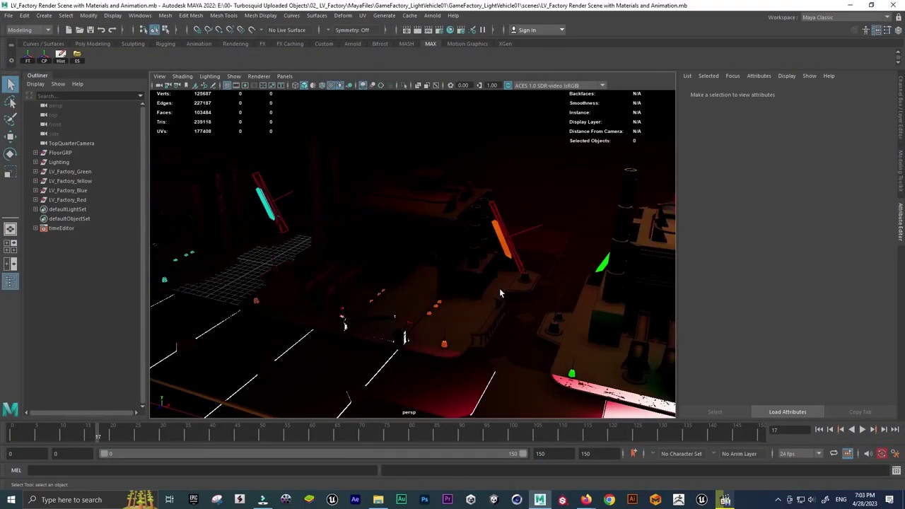
Look through the persp camera and orbit around the lit factory scene
{"action": "left_click", "coordinate": [284, 76]}
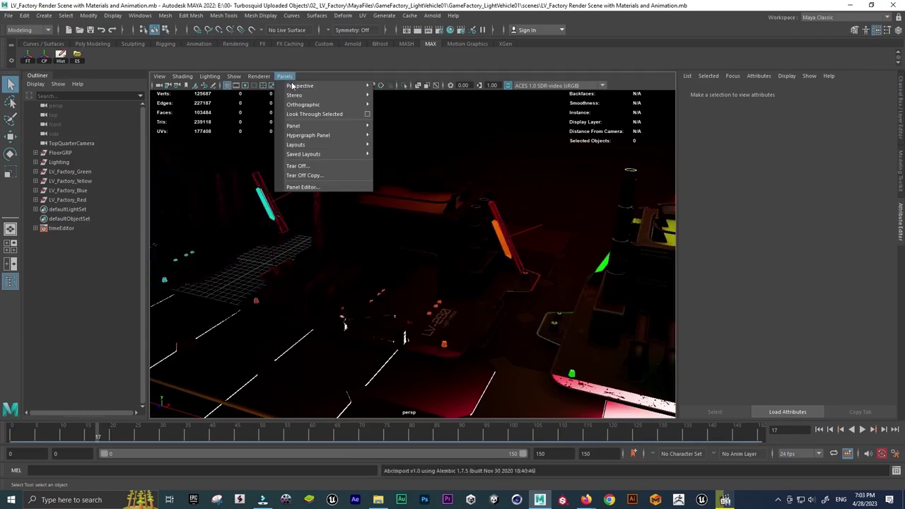
{"action": "mouse_move", "coordinate": [318, 85]}
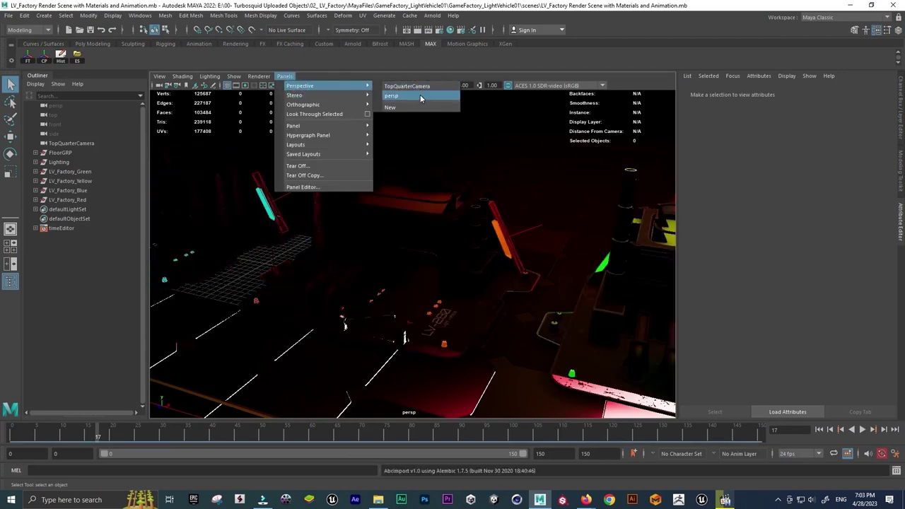
{"action": "left_click", "coordinate": [421, 99]}
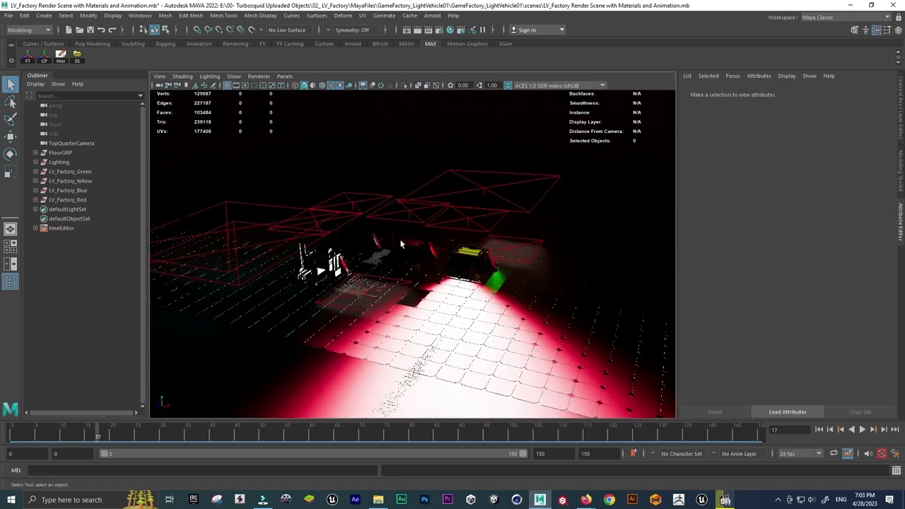
{"action": "left_click_drag", "start_coordinate": [400, 245], "coordinate": [375, 144], "text": "alt"}
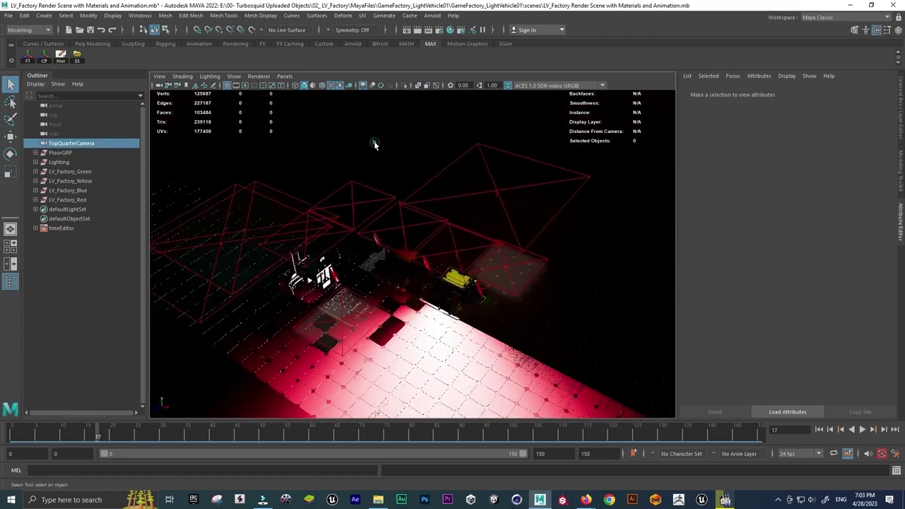
Switch to the TopQuarterCamera and orbit to a new angle on the scene
{"action": "left_click", "coordinate": [284, 76]}
{"action": "mouse_move", "coordinate": [304, 86]}
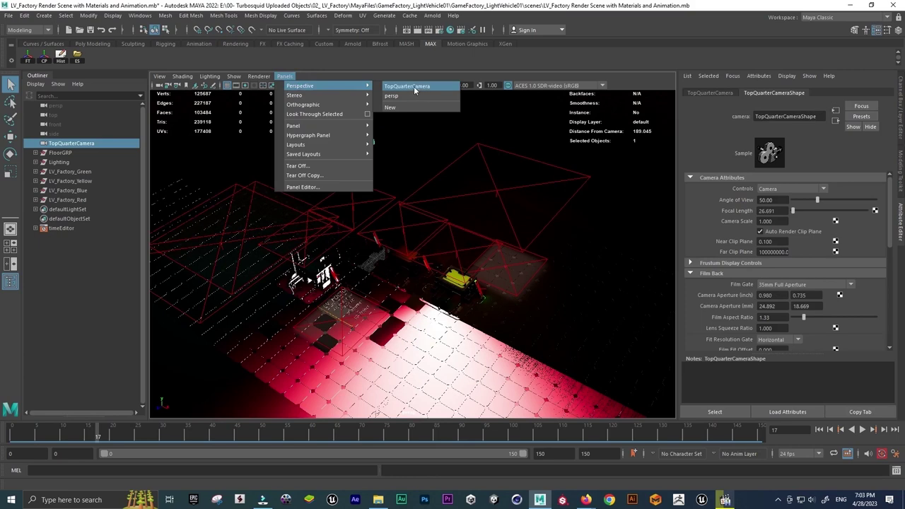
{"action": "left_click", "coordinate": [89, 246]}
{"action": "mouse_move", "coordinate": [431, 245]}
{"action": "left_mouse_down", "text": "alt"}
{"action": "mouse_move", "coordinate": [480, 307]}
{"action": "mouse_move", "coordinate": [523, 272]}
{"action": "left_mouse_up", "text": "alt"}
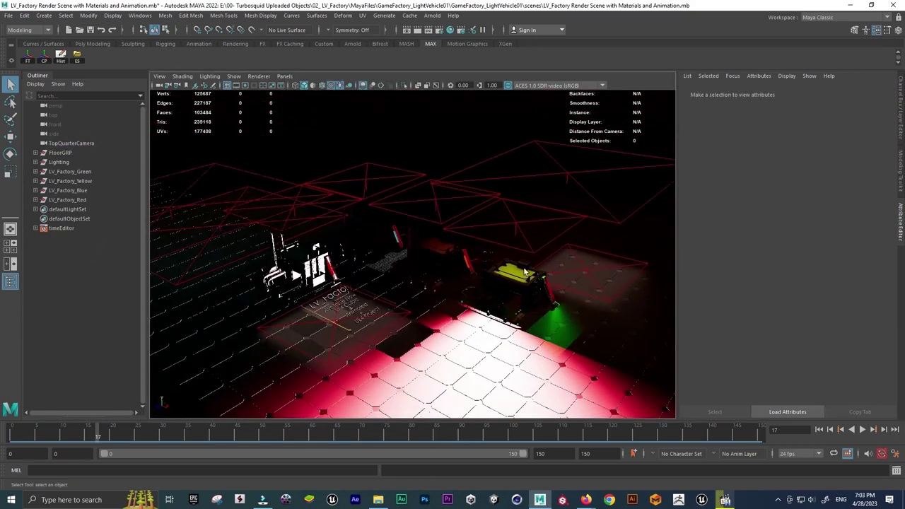
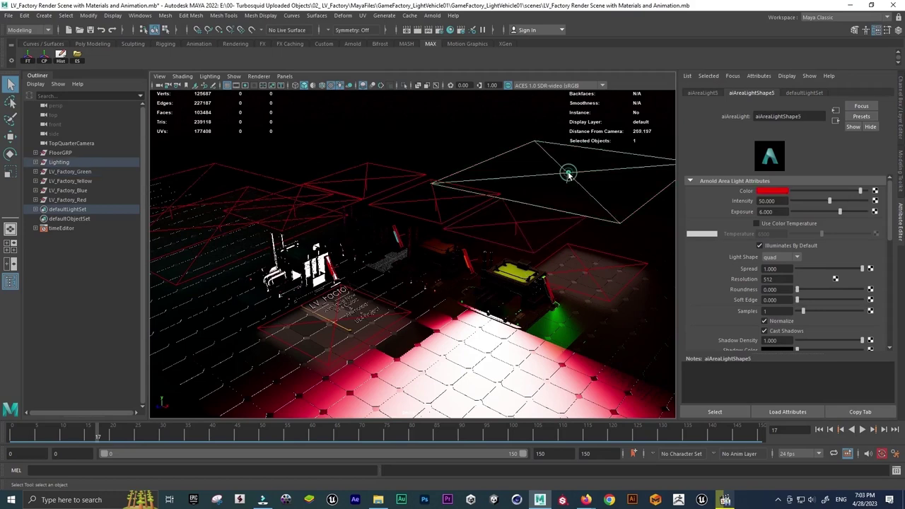
Duplicate the sign's area light and place the copy, raised, over the floor right of the factories
{"action": "left_click", "coordinate": [309, 325]}
{"action": "key", "text": "w"}
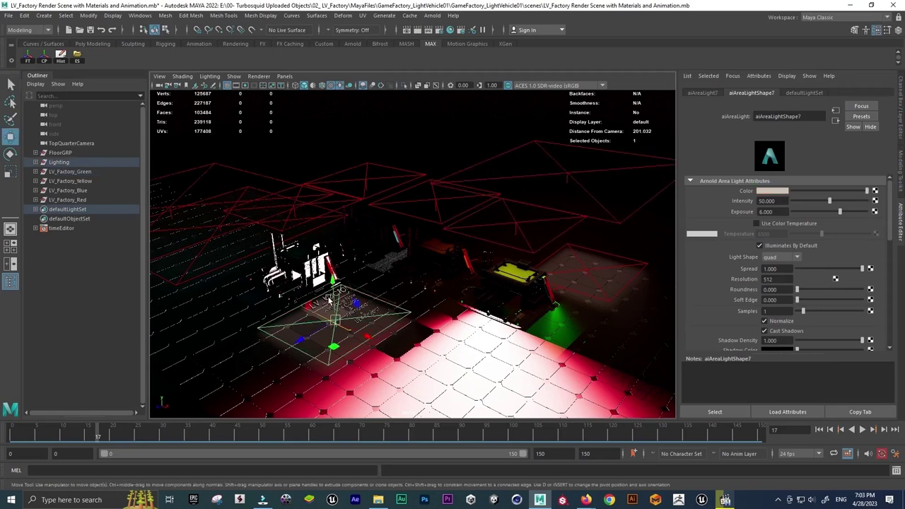
{"action": "key", "text": "ctrl+d"}
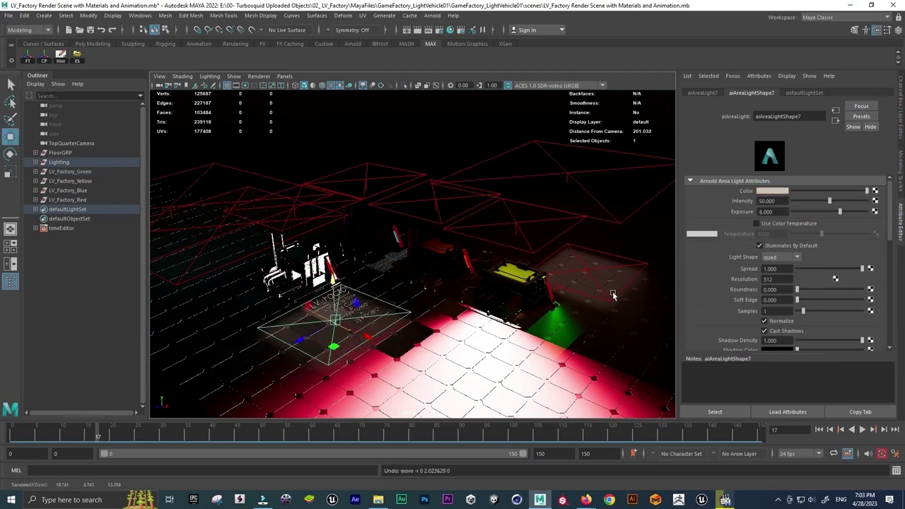
{"action": "middle_click_drag", "start_coordinate": [339, 281], "coordinate": [593, 233]}
{"action": "left_click_drag", "start_coordinate": [592, 233], "coordinate": [592, 244]}
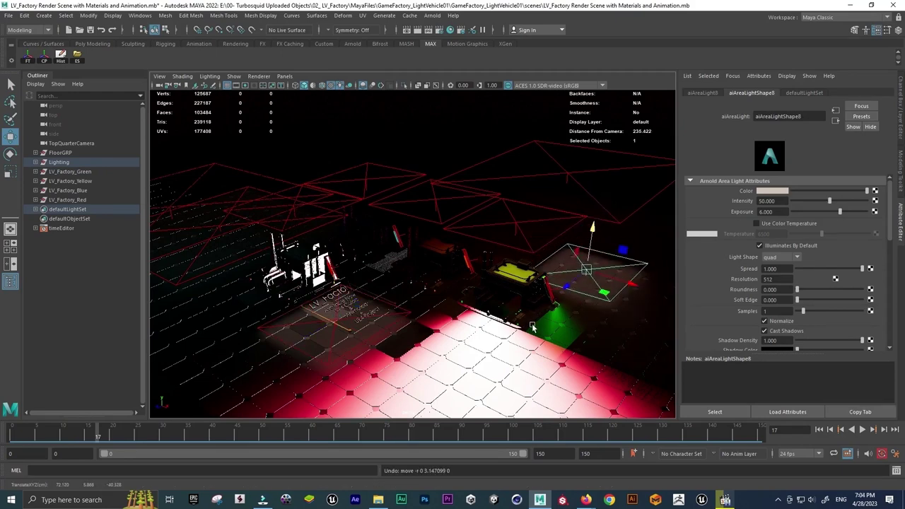
Keep the new area light green in its colour picker, undoing a stray sideways move
{"action": "scroll", "coordinate": [608, 340], "scroll_direction": "up", "scroll_amount": 5}
{"action": "left_click_drag", "start_coordinate": [608, 341], "coordinate": [537, 304], "text": "alt"}
{"action": "left_click", "coordinate": [479, 276]}
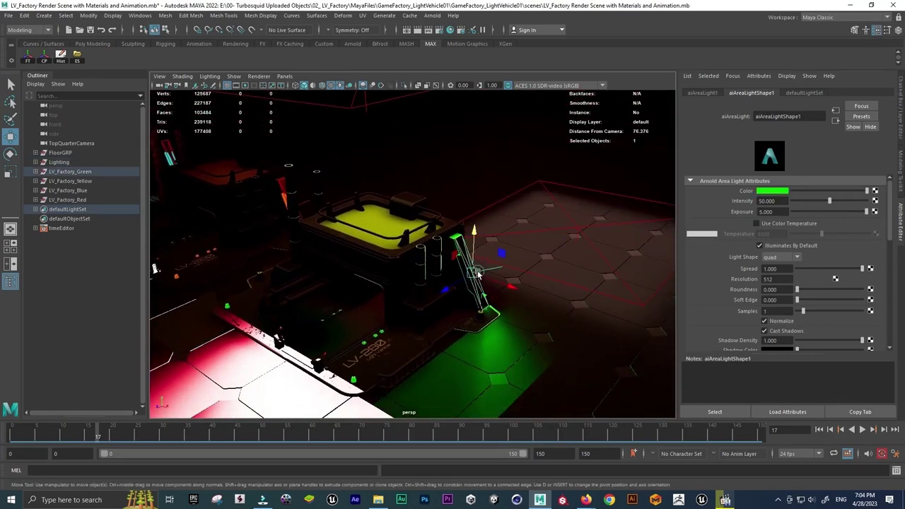
{"action": "left_click_drag", "start_coordinate": [512, 288], "coordinate": [551, 283]}
{"action": "key", "text": "ctrl+z"}
{"action": "left_click", "coordinate": [780, 193]}
{"action": "left_click_drag", "start_coordinate": [763, 219], "coordinate": [756, 219]}
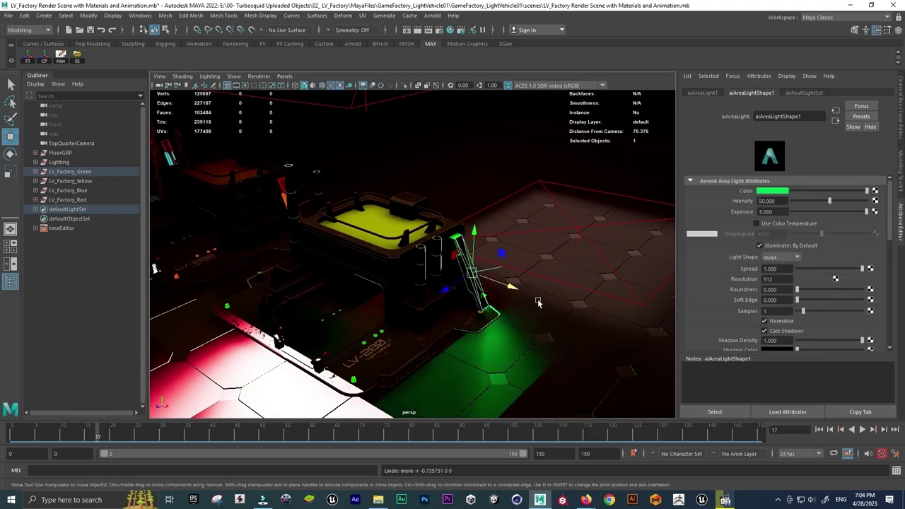
Orbit the view in around the yellow factory and select it
{"action": "right_click_drag", "start_coordinate": [466, 283], "coordinate": [427, 290], "text": "alt"}
{"action": "left_click_drag", "start_coordinate": [427, 290], "coordinate": [424, 279], "text": "alt"}
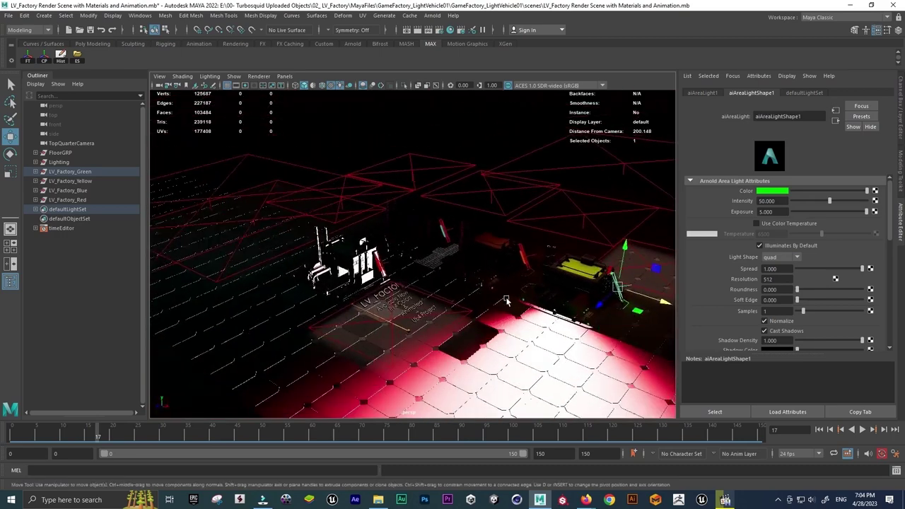
{"action": "right_click_drag", "start_coordinate": [424, 279], "coordinate": [419, 272], "text": "alt"}
{"action": "left_click_drag", "start_coordinate": [419, 273], "coordinate": [459, 265], "text": "alt"}
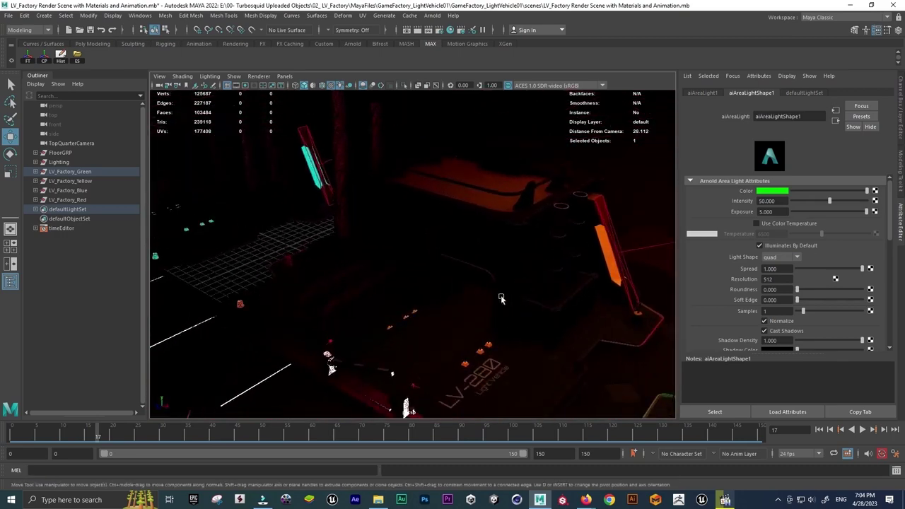
{"action": "right_click_drag", "start_coordinate": [460, 265], "coordinate": [500, 258], "text": "alt"}
{"action": "left_click", "coordinate": [501, 258]}
{"action": "left_click_drag", "start_coordinate": [500, 258], "coordinate": [341, 302], "text": "alt"}
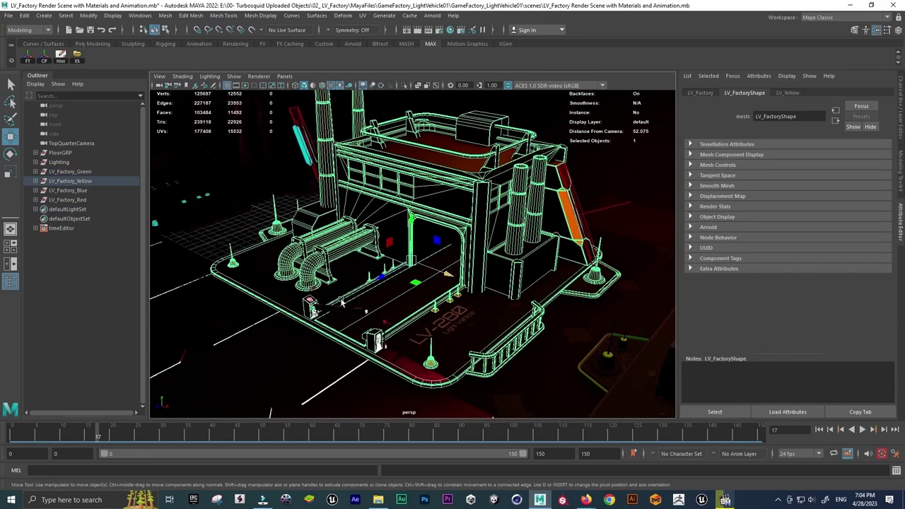
Select the yellow factory's locker and gate and play their animation, checking frames 61 and 131
{"action": "mouse_move", "coordinate": [44, 434]}
{"action": "left_mouse_down"}
{"action": "mouse_move", "coordinate": [16, 434]}
{"action": "mouse_move", "coordinate": [159, 433]}
{"action": "mouse_move", "coordinate": [84, 432]}
{"action": "left_mouse_up"}
{"action": "left_click", "coordinate": [380, 321], "text": "shift"}
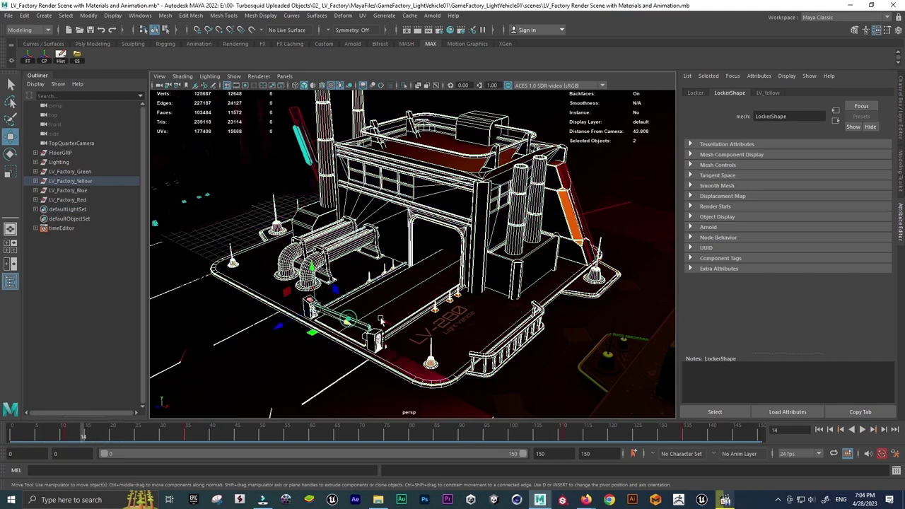
{"action": "left_click", "coordinate": [435, 247], "text": "shift"}
{"action": "key", "text": "alt+v"}
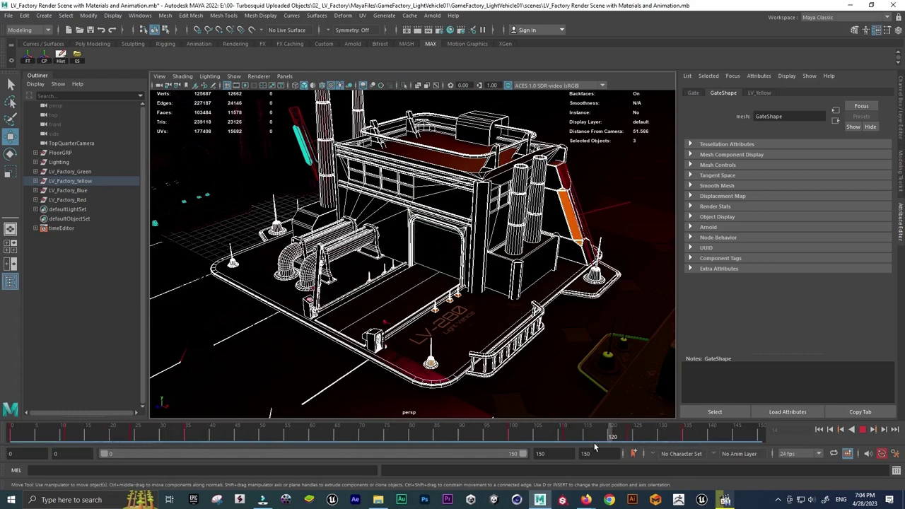
{"action": "left_click", "coordinate": [320, 443]}
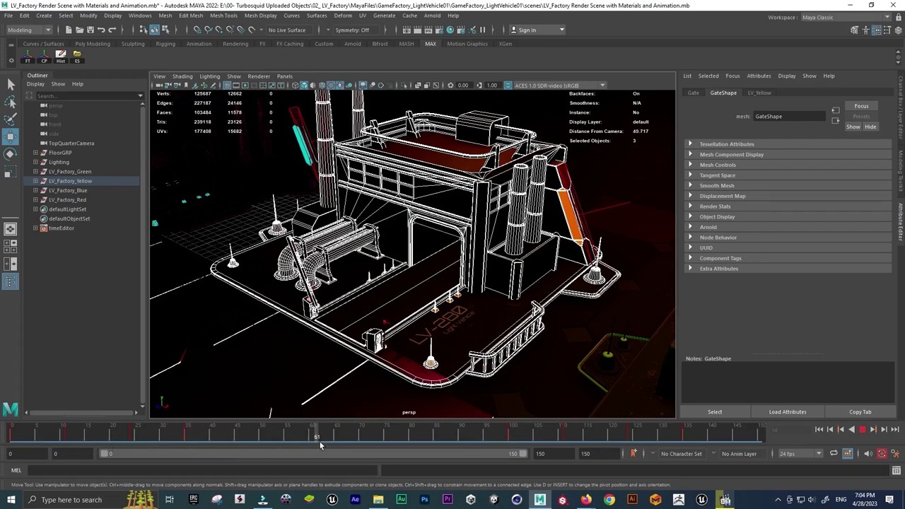
{"action": "left_click", "coordinate": [671, 435]}
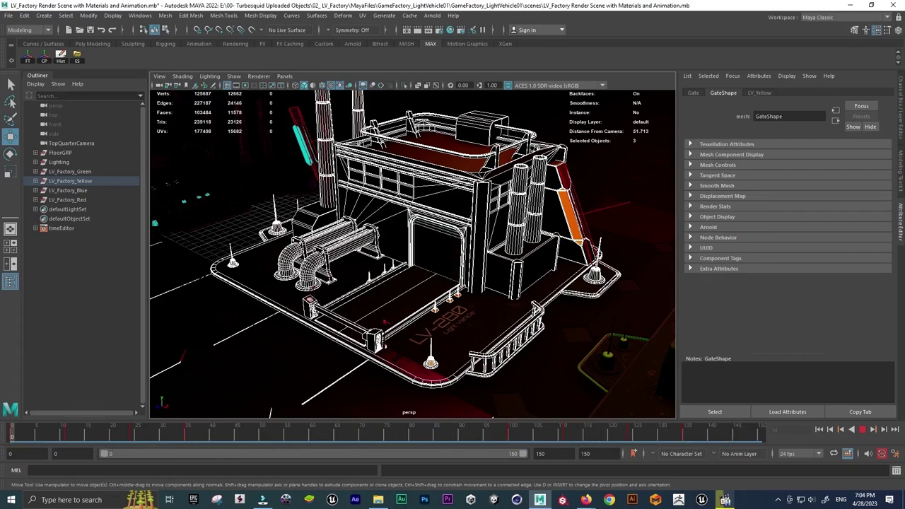
{"action": "scroll", "coordinate": [412, 255], "scroll_direction": "down", "scroll_amount": 10}
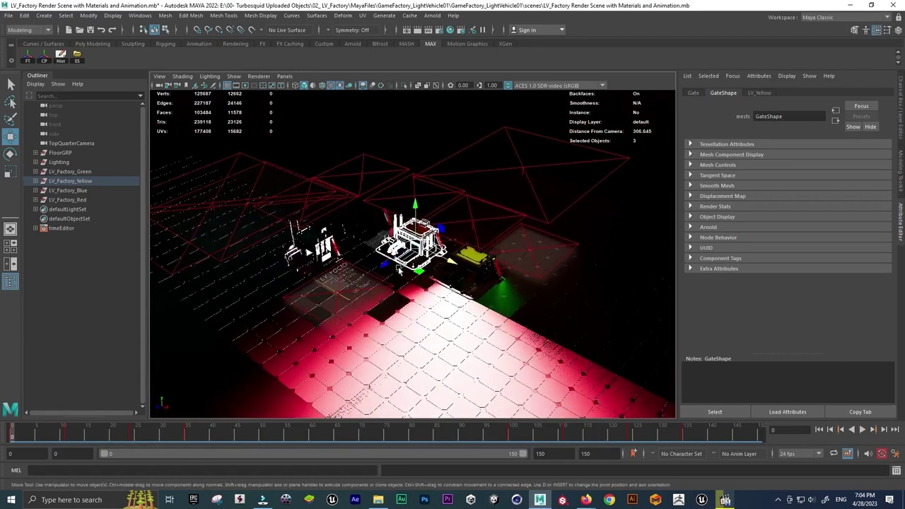
Open the Arnold RenderView and enlarge it to nearly full screen
{"action": "left_click", "coordinate": [431, 15]}
{"action": "left_click", "coordinate": [455, 46]}
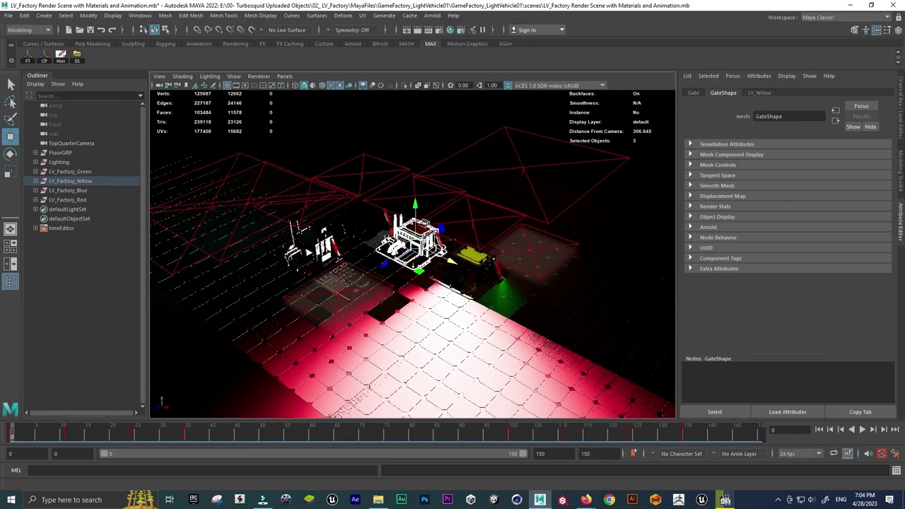
{"action": "left_click_drag", "start_coordinate": [620, 35], "coordinate": [575, 36]}
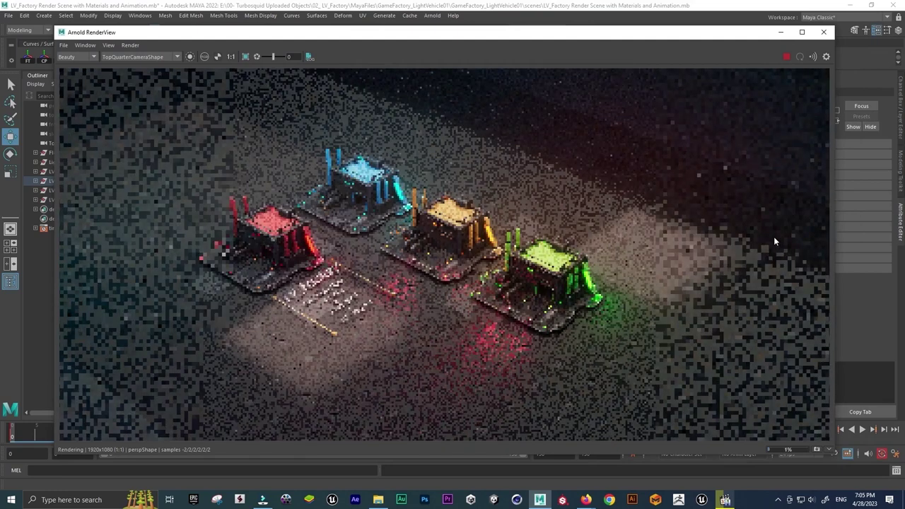
Render through TopQuarterCameraShape, frame the full image, and move the render window down
{"action": "left_click", "coordinate": [165, 58]}
{"action": "left_click", "coordinate": [154, 60]}
{"action": "left_click", "coordinate": [154, 60]}
{"action": "left_click", "coordinate": [144, 69]}
{"action": "key", "text": "f"}
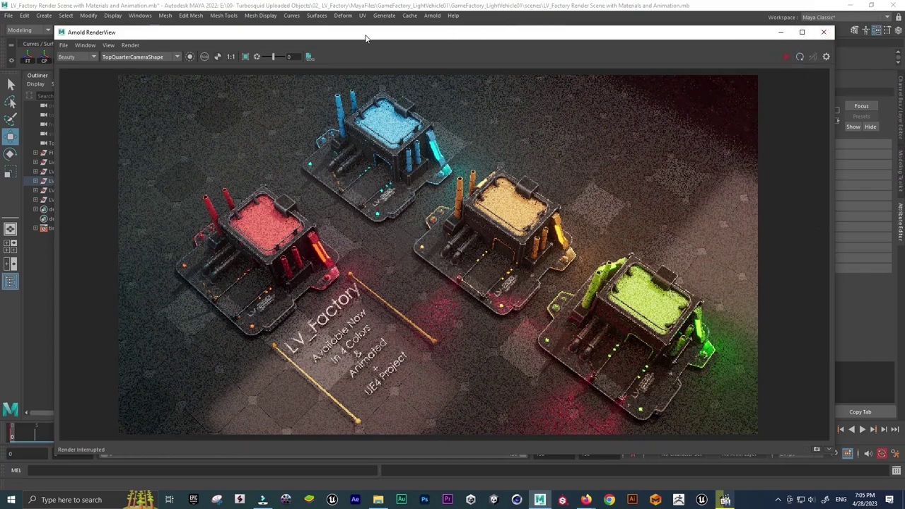
{"action": "mouse_move", "coordinate": [392, 38]}
{"action": "left_mouse_down"}
{"action": "mouse_move", "coordinate": [358, 364]}
{"action": "mouse_move", "coordinate": [361, 417]}
{"action": "left_mouse_up"}
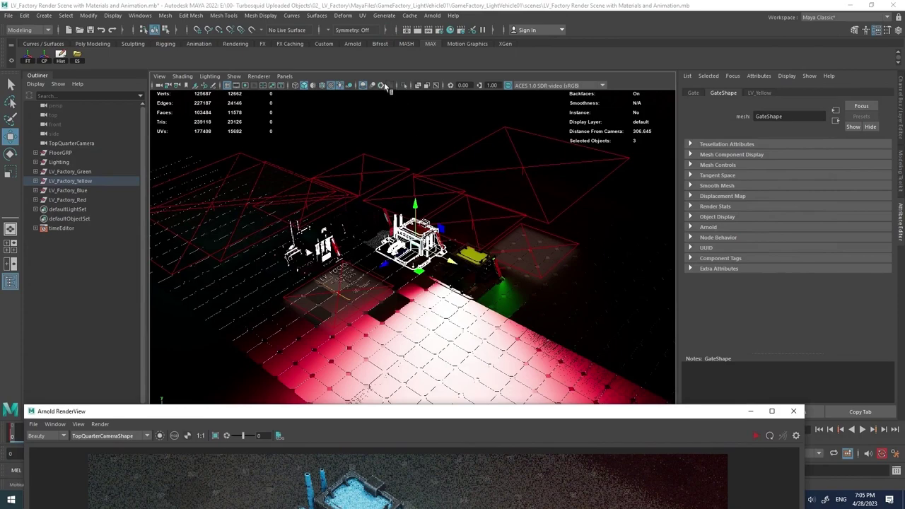
Look through the persp camera and frame FloorGRP and the Lighting group
{"action": "left_click", "coordinate": [284, 75]}
{"action": "mouse_move", "coordinate": [316, 89]}
{"action": "left_click", "coordinate": [407, 97]}
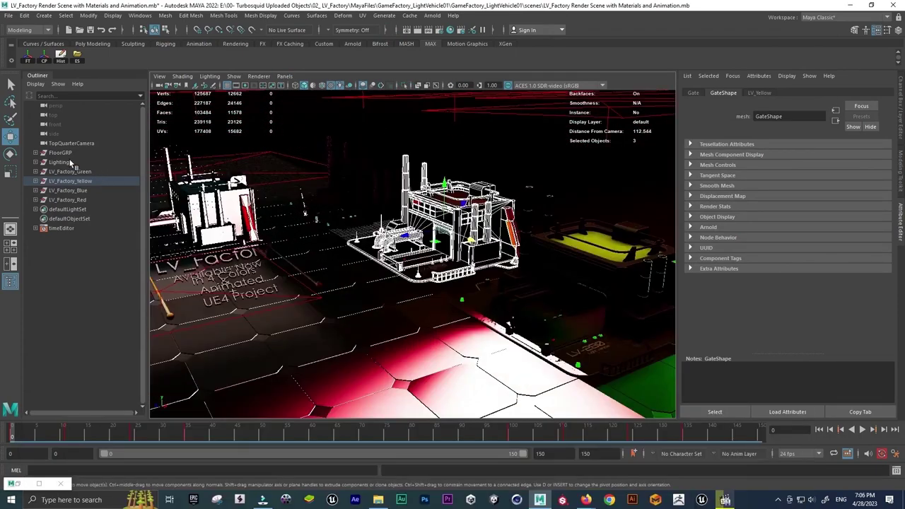
{"action": "left_click", "coordinate": [63, 153]}
{"action": "key", "text": "f"}
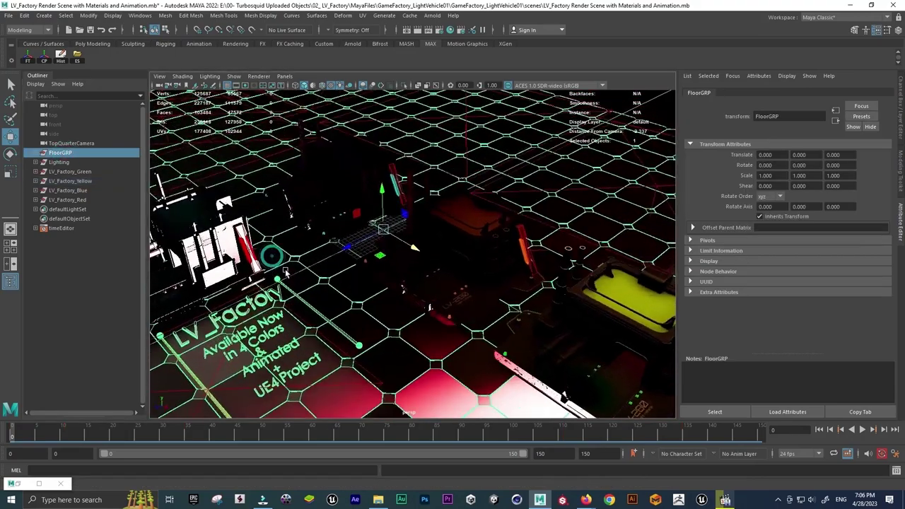
{"action": "scroll", "coordinate": [268, 199], "scroll_direction": "down", "scroll_amount": 6}
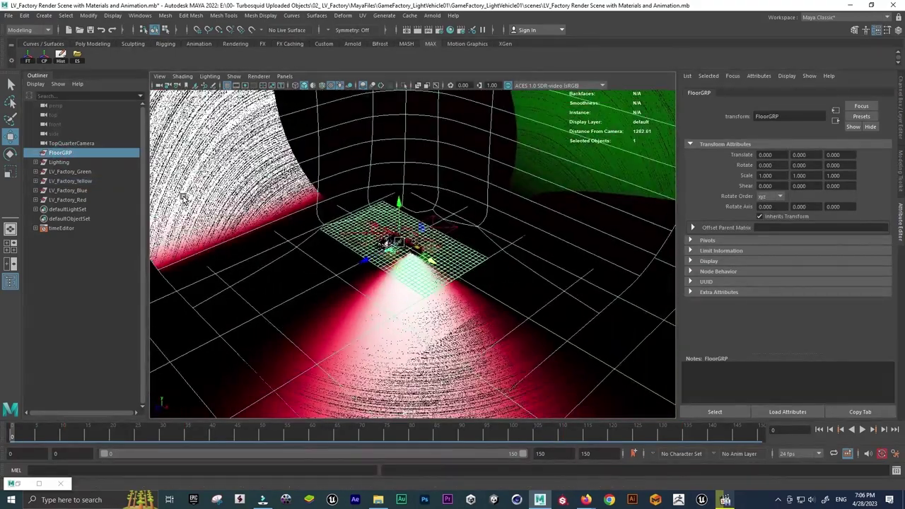
{"action": "left_click", "coordinate": [59, 162]}
{"action": "key", "text": "f"}
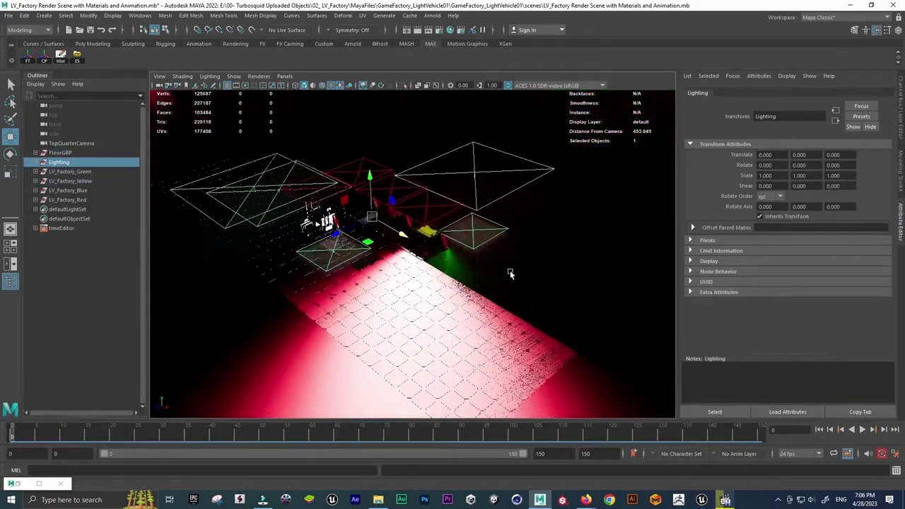
Select and frame Text_GRP under FloorGRP, try moving the sign text down, then undo
{"action": "left_click", "coordinate": [35, 162]}
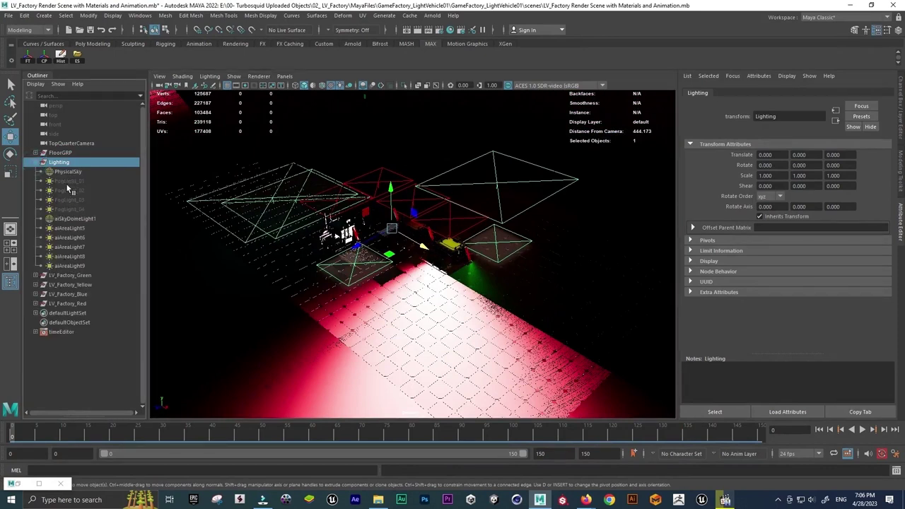
{"action": "left_click", "coordinate": [37, 163]}
{"action": "left_click", "coordinate": [36, 153]}
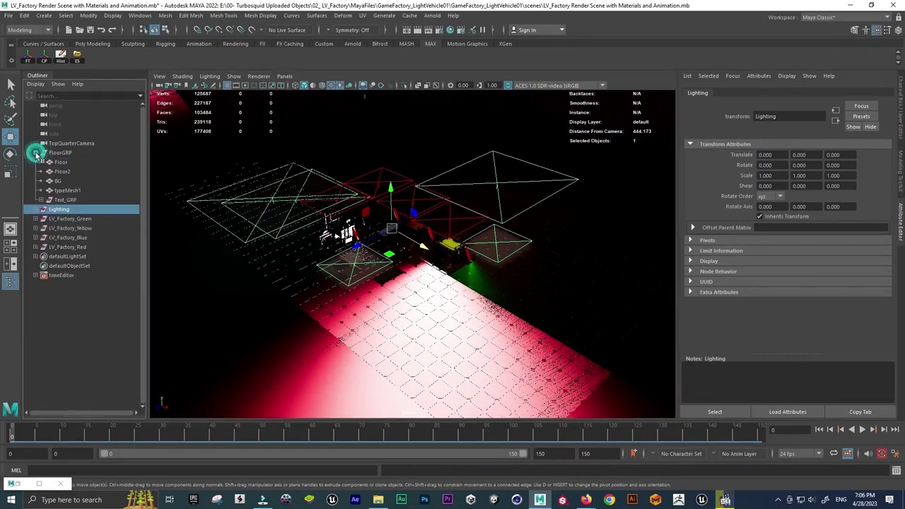
{"action": "left_click", "coordinate": [65, 200]}
{"action": "key", "text": "f"}
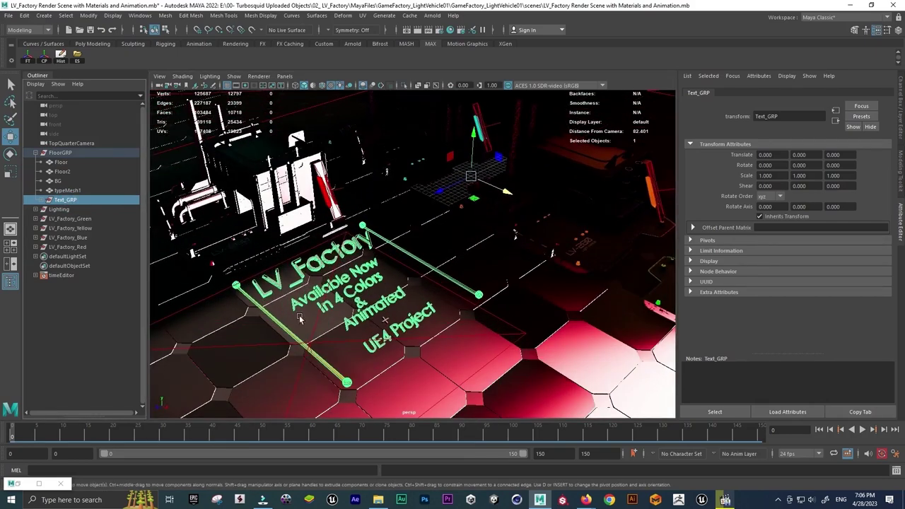
{"action": "scroll", "coordinate": [395, 322], "scroll_direction": "down", "scroll_amount": 2}
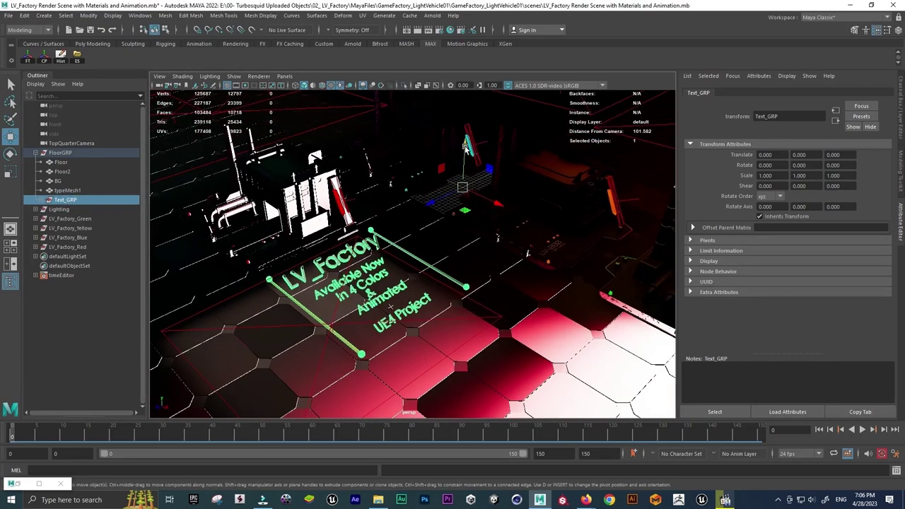
{"action": "left_click_drag", "start_coordinate": [466, 145], "coordinate": [423, 260]}
{"action": "key", "text": "ctrl+z"}
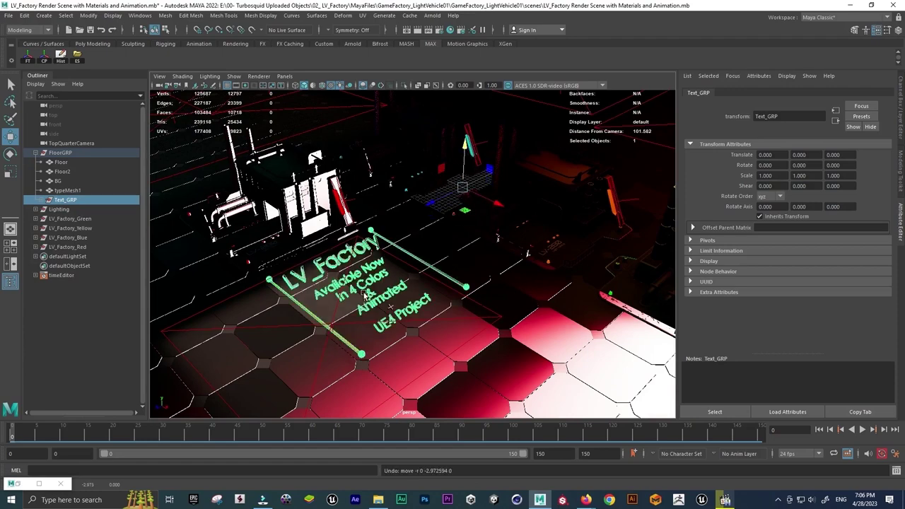
{"action": "left_click", "coordinate": [31, 483]}
{"action": "left_click", "coordinate": [783, 20]}
Nudge the LV_Factory sign text slightly, collapse FloorGRP, and select LV_Factory_Green
{"action": "middle_click_drag", "start_coordinate": [537, 275], "coordinate": [543, 260]}
{"action": "right_click_drag", "start_coordinate": [543, 260], "coordinate": [485, 254], "text": "alt"}
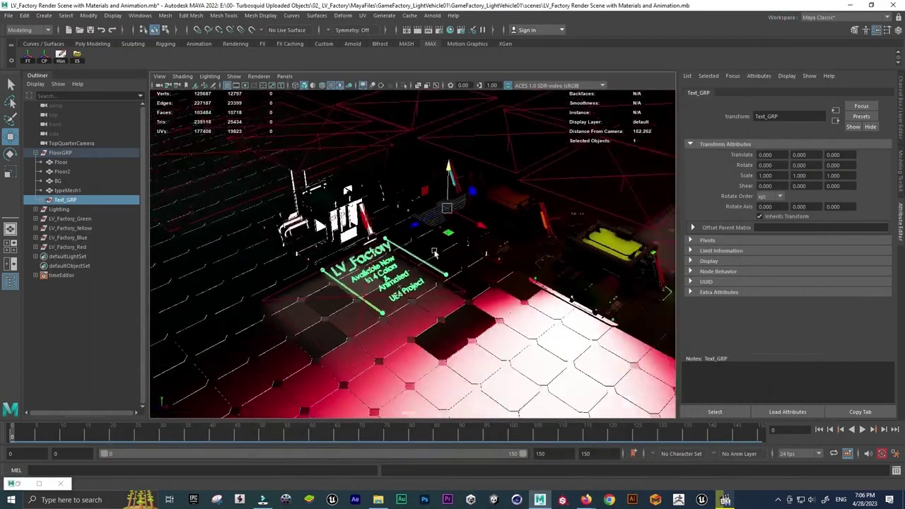
{"action": "middle_click_drag", "start_coordinate": [484, 255], "coordinate": [481, 262], "text": "alt"}
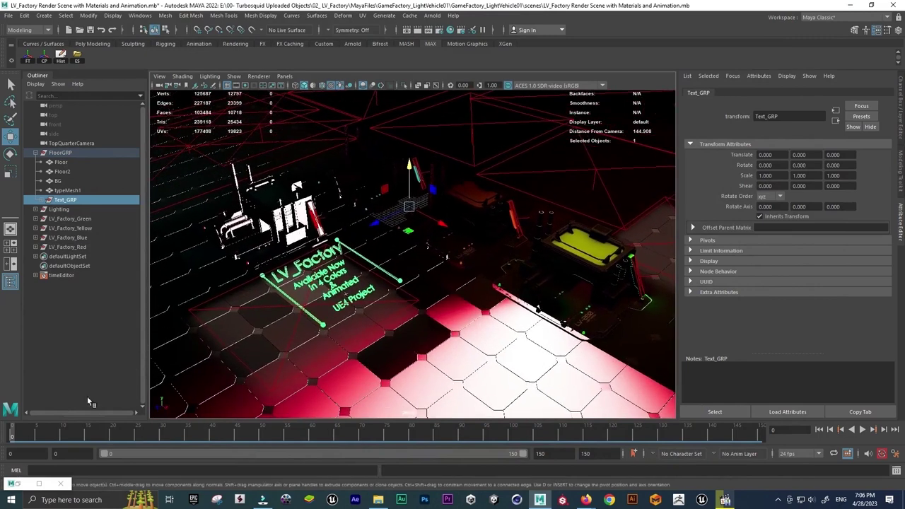
{"action": "left_click", "coordinate": [36, 153]}
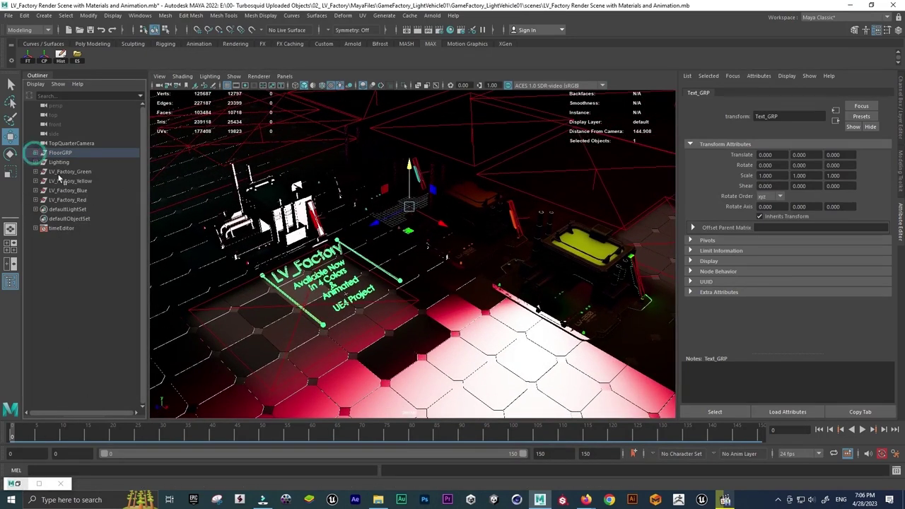
{"action": "left_click", "coordinate": [78, 172]}
{"action": "left_click_drag", "start_coordinate": [537, 305], "coordinate": [522, 263], "text": "alt"}
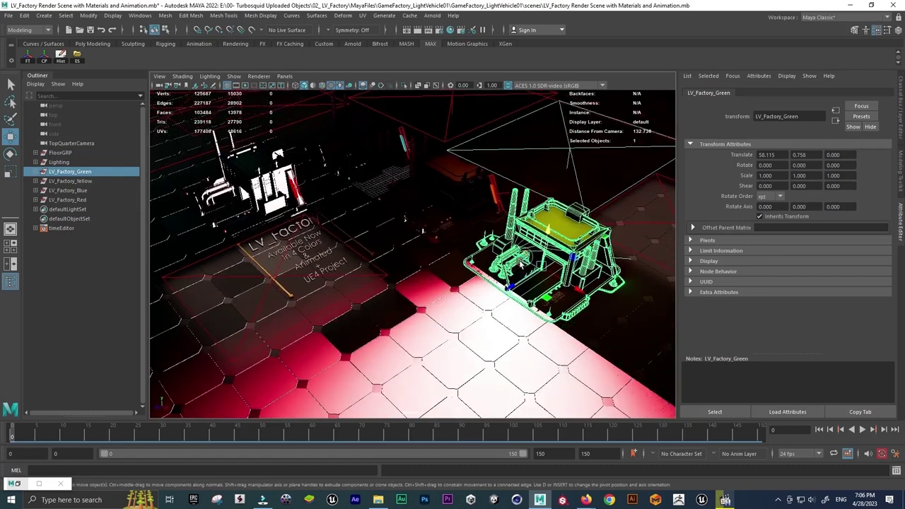
Duplicate LV_Factory_Green, move the copy forward along Z, and re-render to include it
{"action": "key", "text": "ctrl+d"}
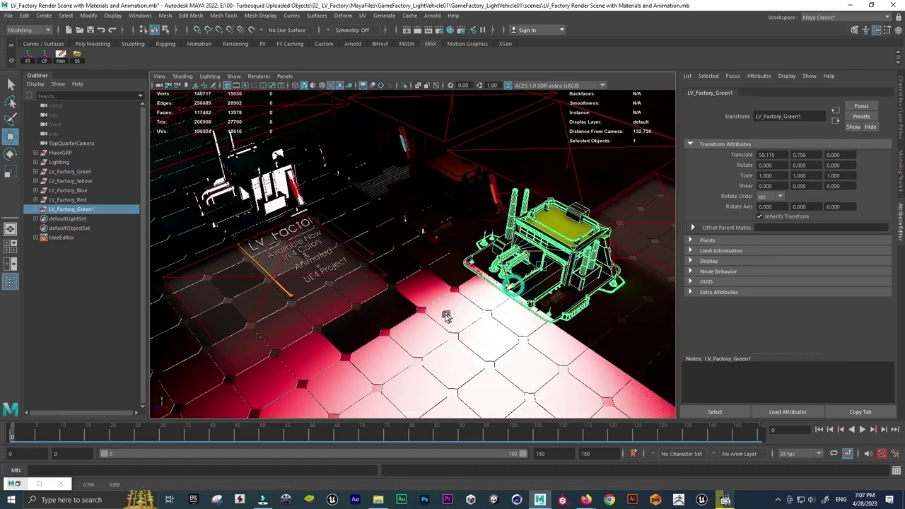
{"action": "left_click_drag", "start_coordinate": [523, 286], "coordinate": [394, 351]}
{"action": "left_click", "coordinate": [15, 490]}
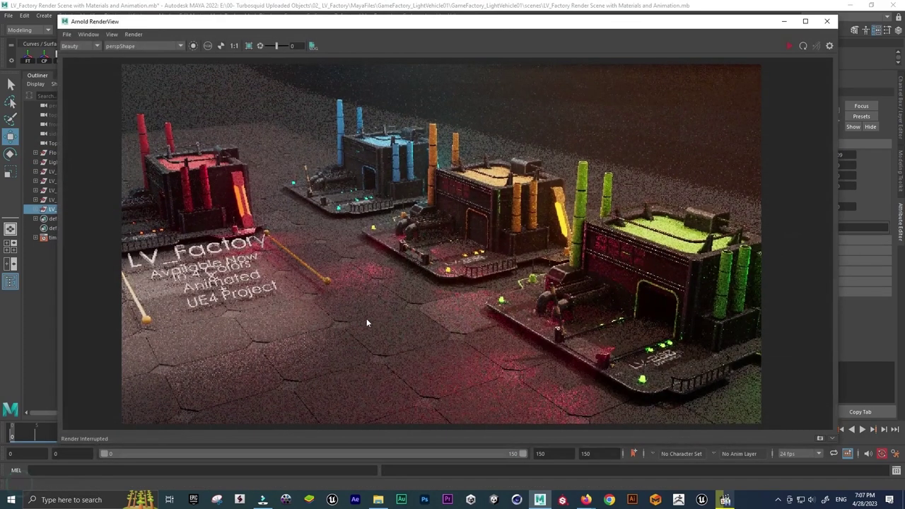
{"action": "left_click", "coordinate": [789, 46]}
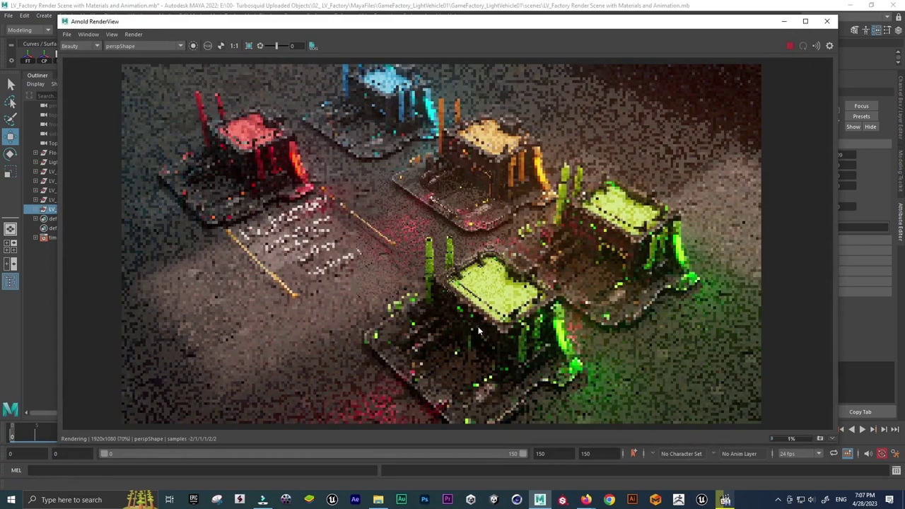
{"action": "left_click", "coordinate": [783, 21]}
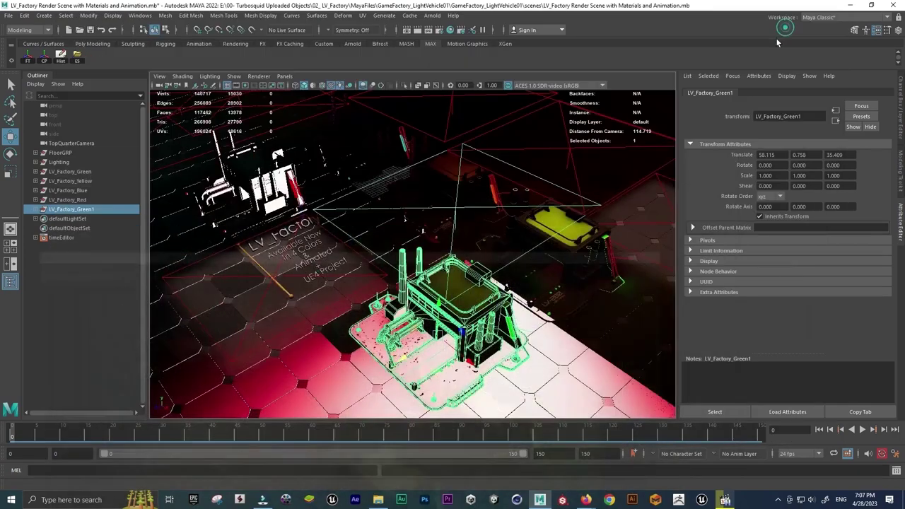
Assign LV_Red then LV_Blue to the duplicate, re-render, and select its area light
{"action": "right_click", "coordinate": [475, 298]}
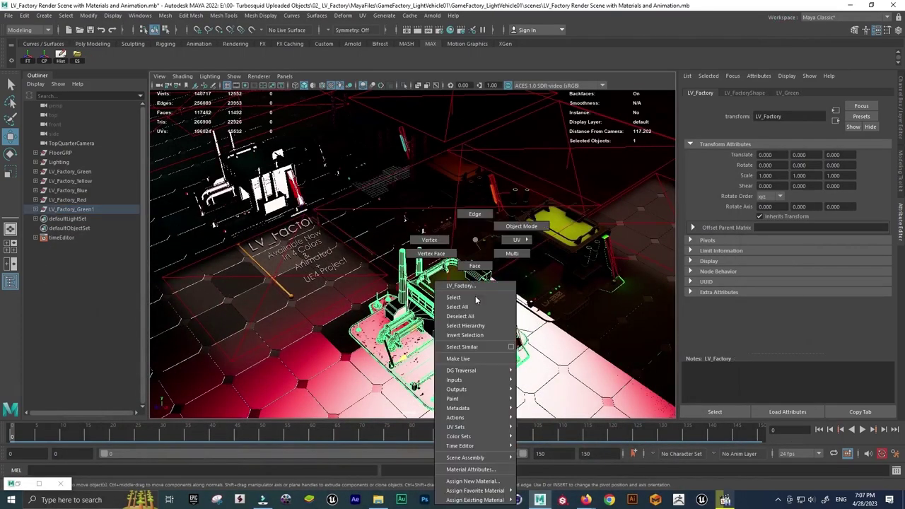
{"action": "mouse_move", "coordinate": [477, 500]}
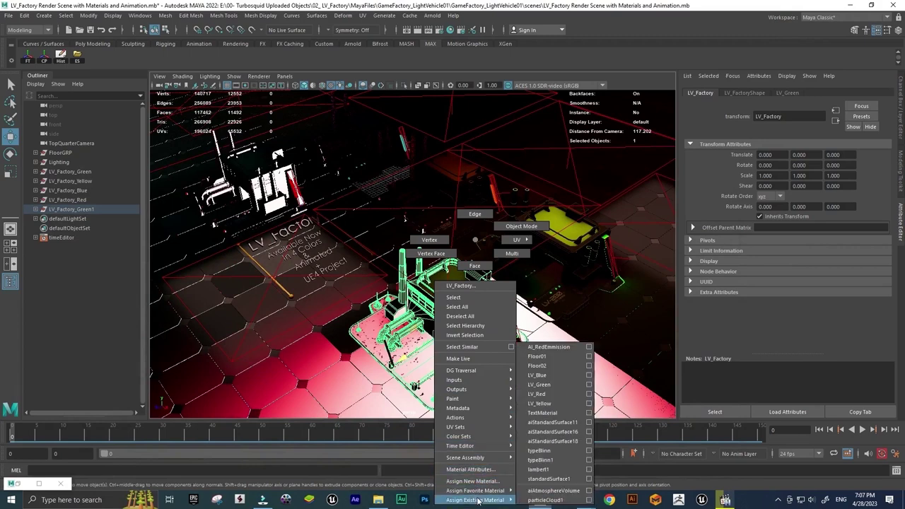
{"action": "left_click", "coordinate": [551, 394]}
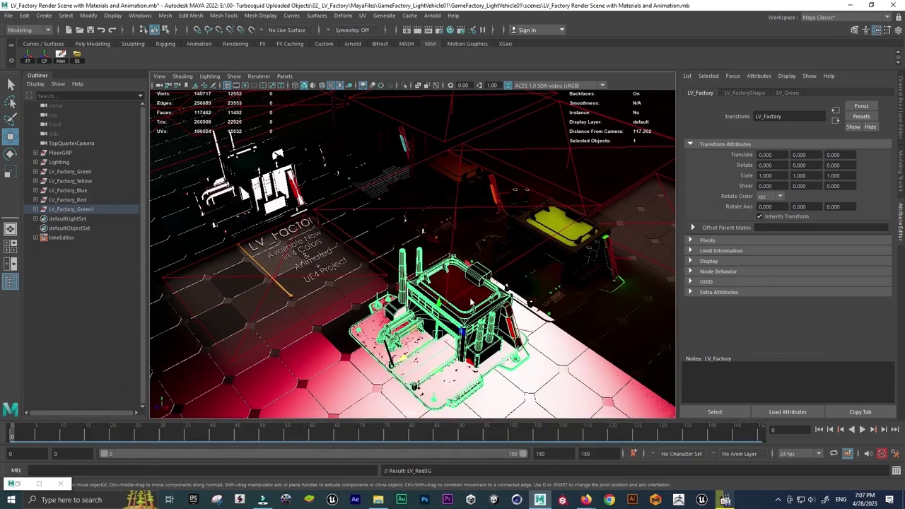
{"action": "right_click", "coordinate": [469, 239]}
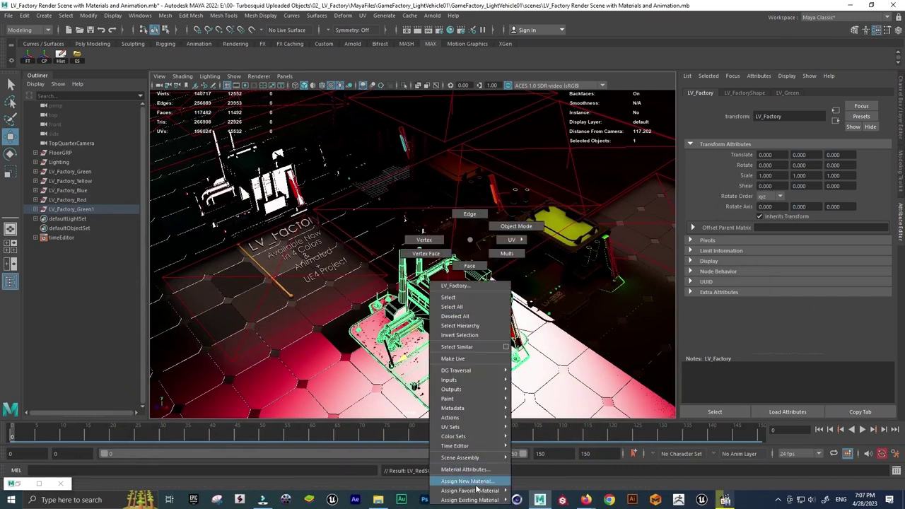
{"action": "mouse_move", "coordinate": [470, 499]}
{"action": "left_click", "coordinate": [555, 380]}
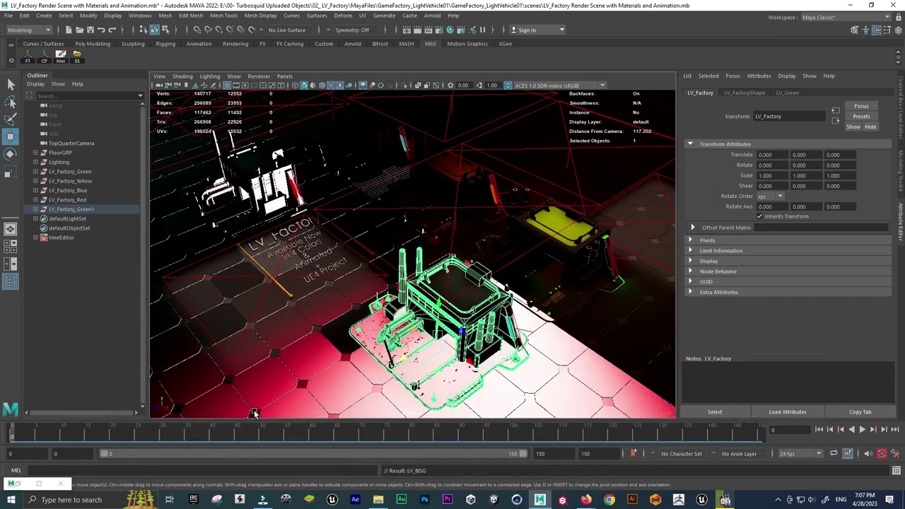
{"action": "left_click", "coordinate": [28, 486]}
{"action": "left_click", "coordinate": [789, 48]}
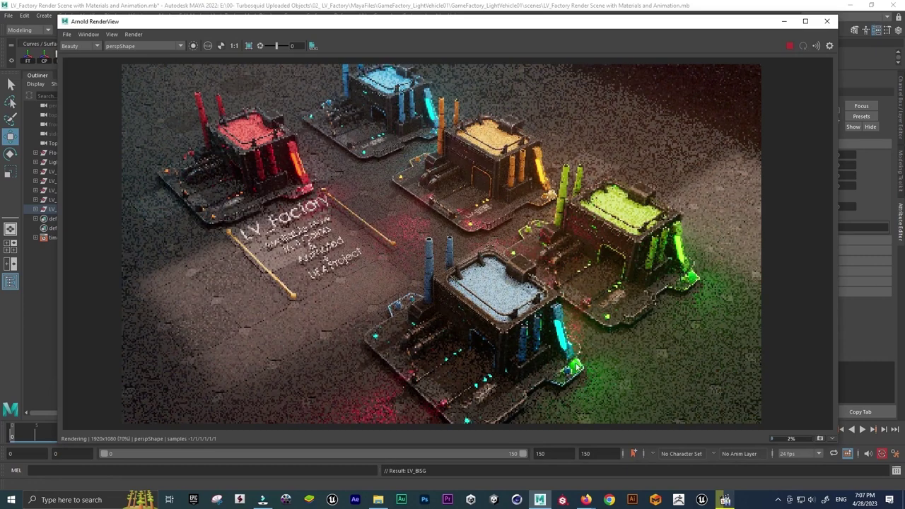
{"action": "left_click", "coordinate": [784, 23]}
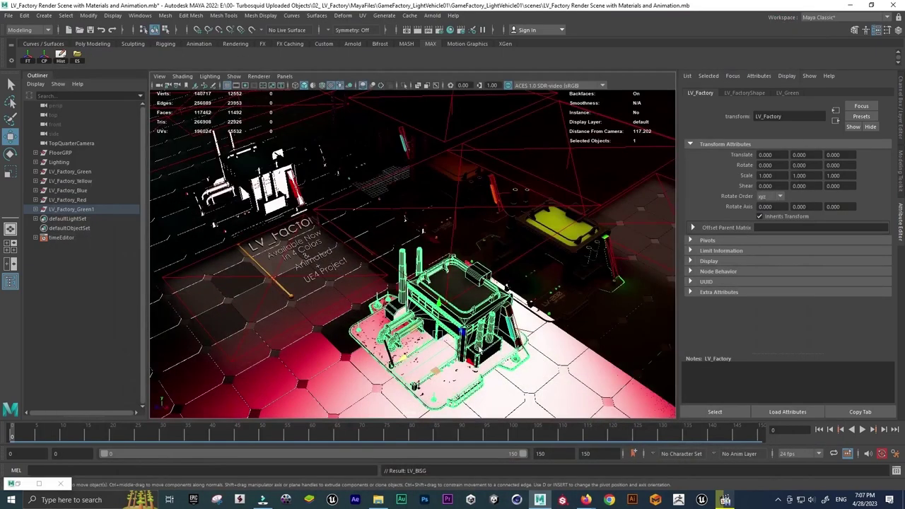
{"action": "left_click", "coordinate": [527, 329]}
{"action": "left_click", "coordinate": [756, 94]}
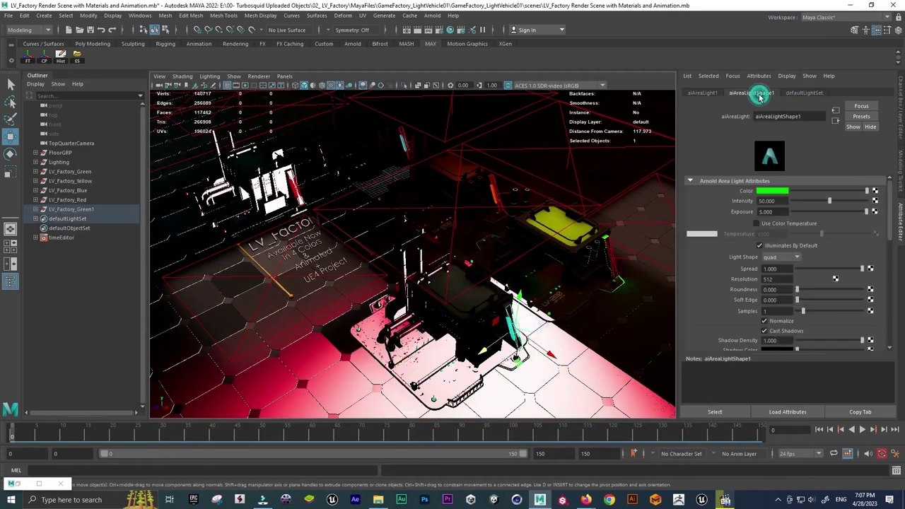
Recolour the front factory's area light from green to cyan and restore the render view
{"action": "left_click", "coordinate": [773, 192]}
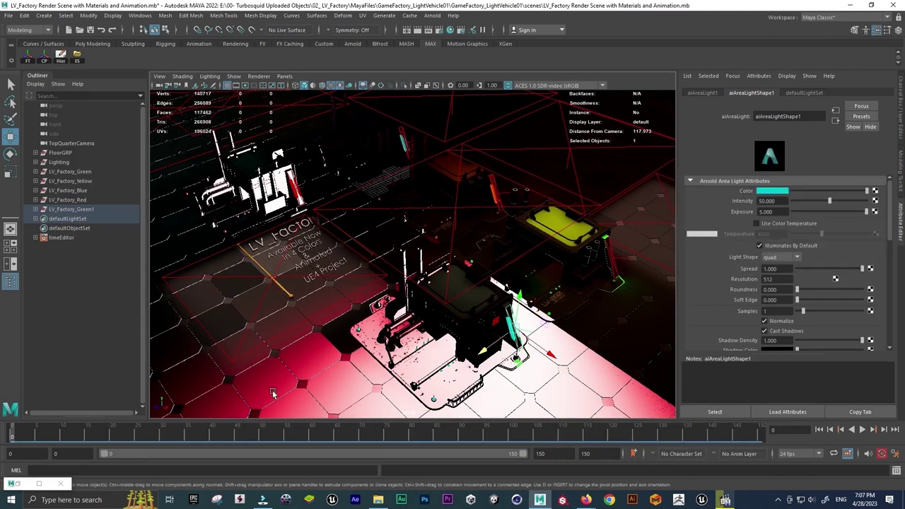
{"action": "double_click", "coordinate": [12, 484]}
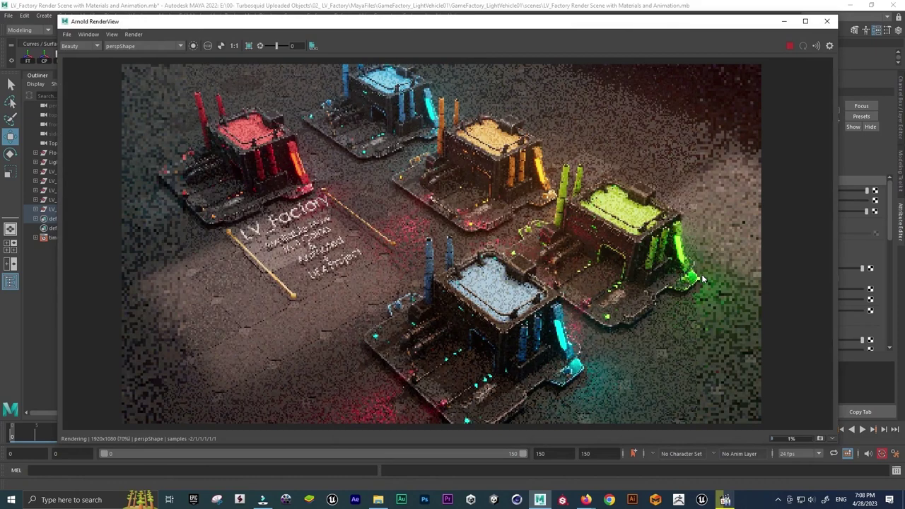
Stop the IPR render, minimise RenderView, and close Maya, answering the save prompt
{"action": "left_click", "coordinate": [789, 46]}
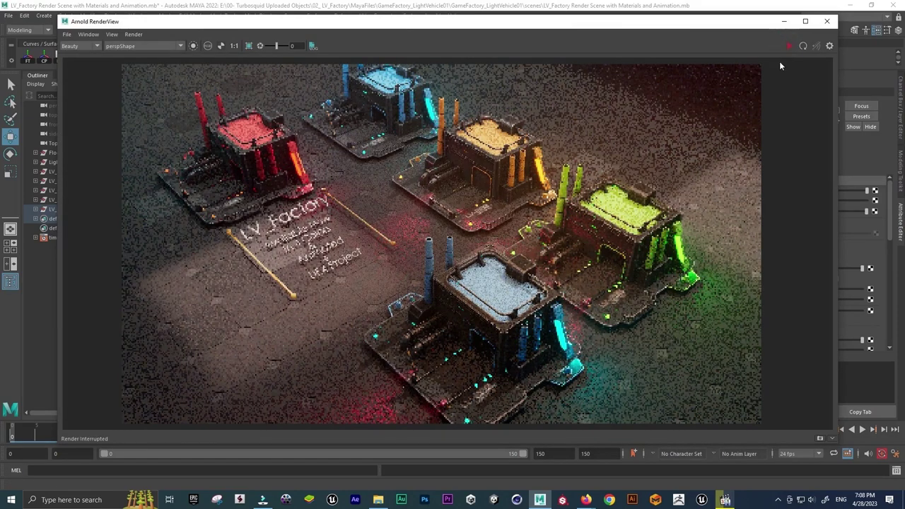
{"action": "left_click", "coordinate": [789, 22]}
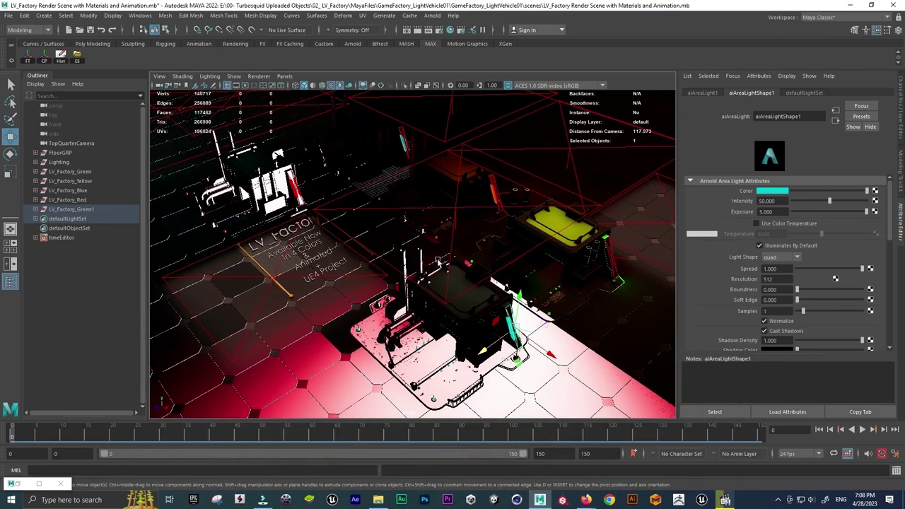
{"action": "left_click", "coordinate": [892, 6]}
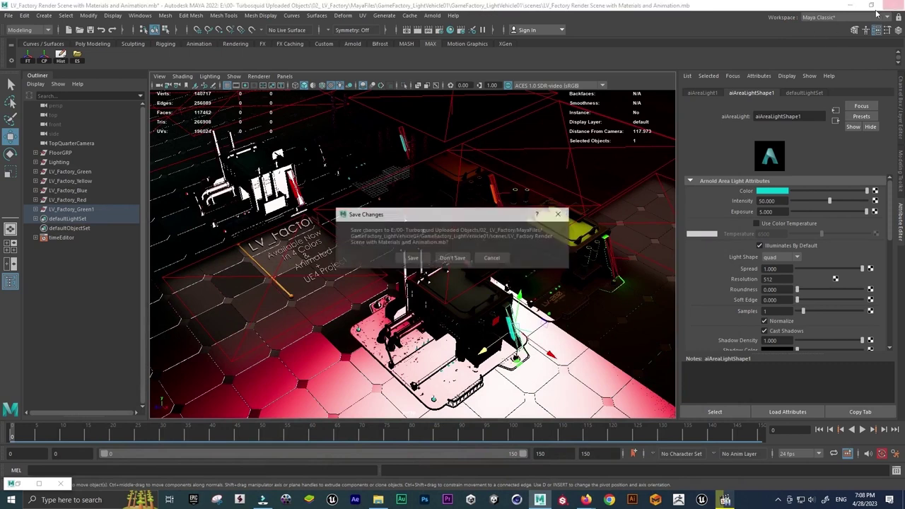
{"action": "left_click", "coordinate": [449, 257]}
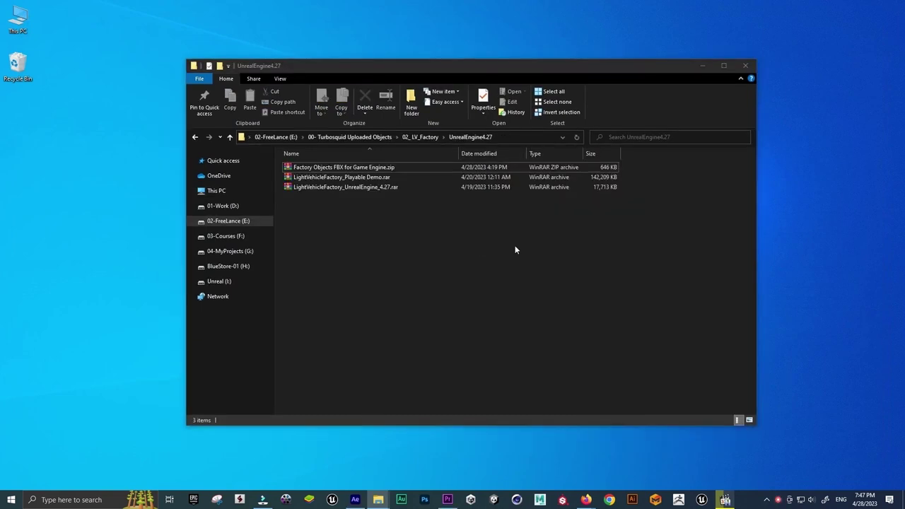
Extract LightVehicleFactory_UnrealEngine_4.27.rar into its own folder
{"action": "left_click", "coordinate": [361, 191]}
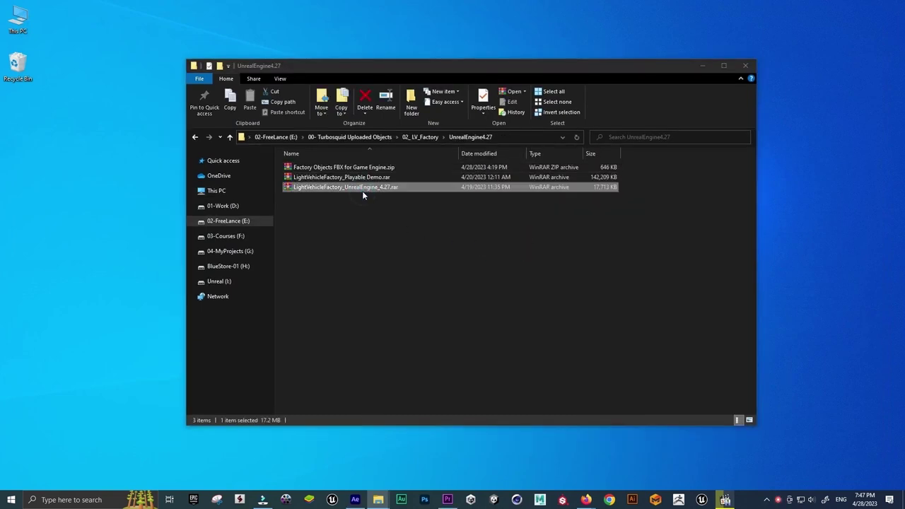
{"action": "right_click", "coordinate": [362, 195]}
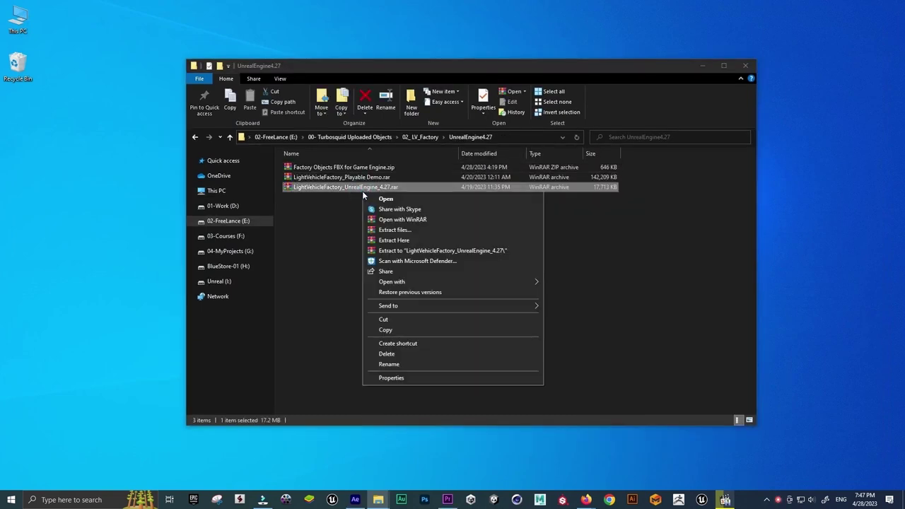
{"action": "left_click", "coordinate": [470, 250]}
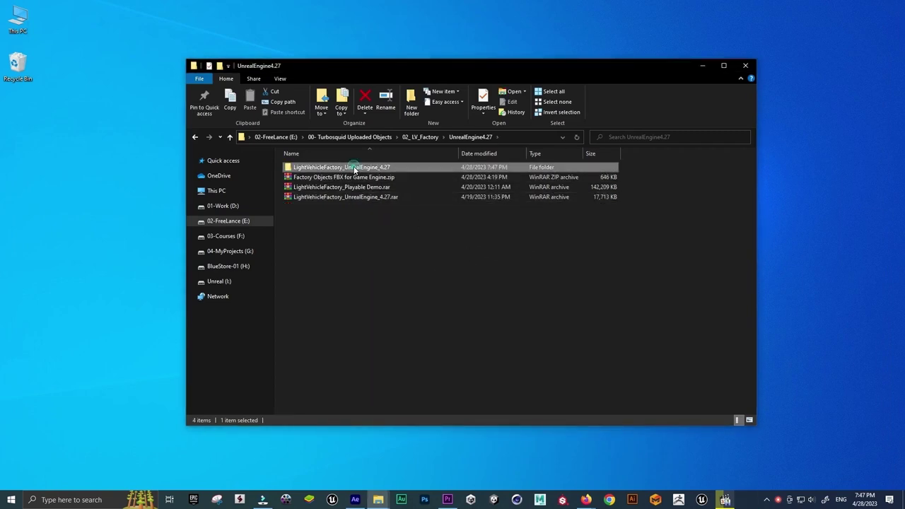
Go into LightVehicleFactory_UnrealEngine_4.27\LightVehicleFactory and launch LightVehicleFactory.uproject
{"action": "double_click", "coordinate": [354, 167]}
{"action": "double_click", "coordinate": [343, 167]}
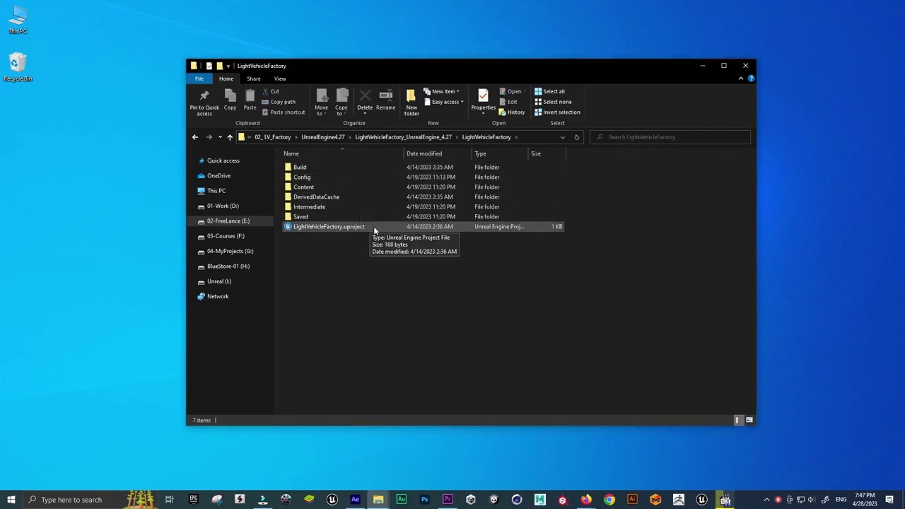
{"action": "left_click", "coordinate": [379, 226]}
{"action": "double_click", "coordinate": [379, 227]}
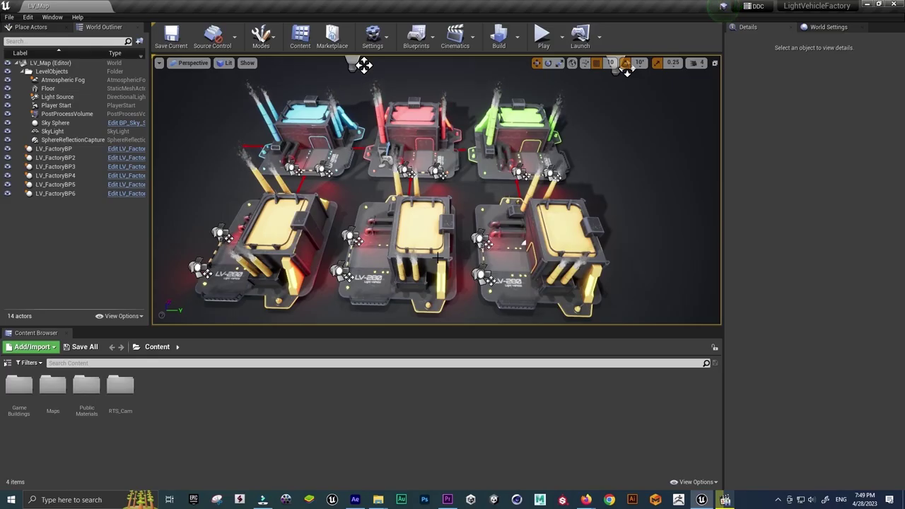
Orbit to a lower angle over the six LV_Map factories, then start Play in Editor
{"action": "right_click_drag", "start_coordinate": [439, 256], "coordinate": [438, 244]}
{"action": "mouse_move", "coordinate": [527, 220]}
{"action": "right_mouse_down"}
{"action": "mouse_move", "coordinate": [466, 212]}
{"action": "mouse_move", "coordinate": [523, 251]}
{"action": "right_mouse_up"}
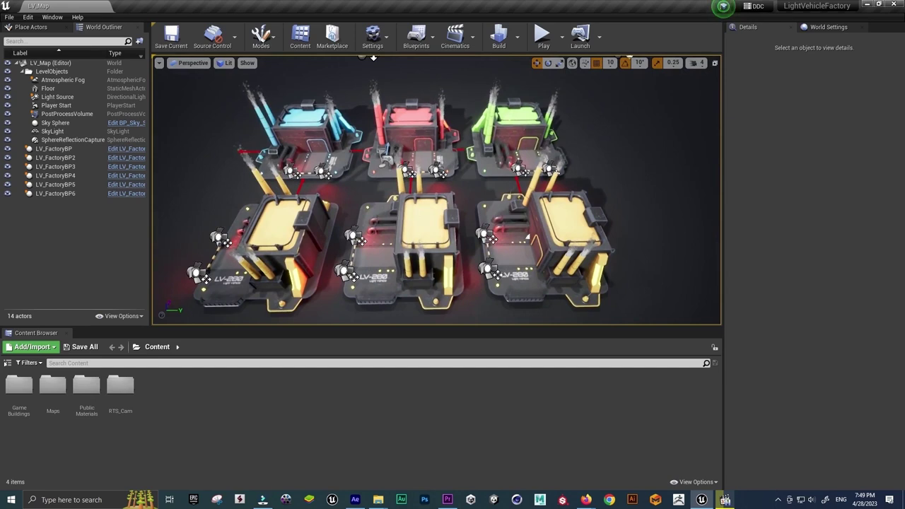
{"action": "left_click", "coordinate": [542, 41]}
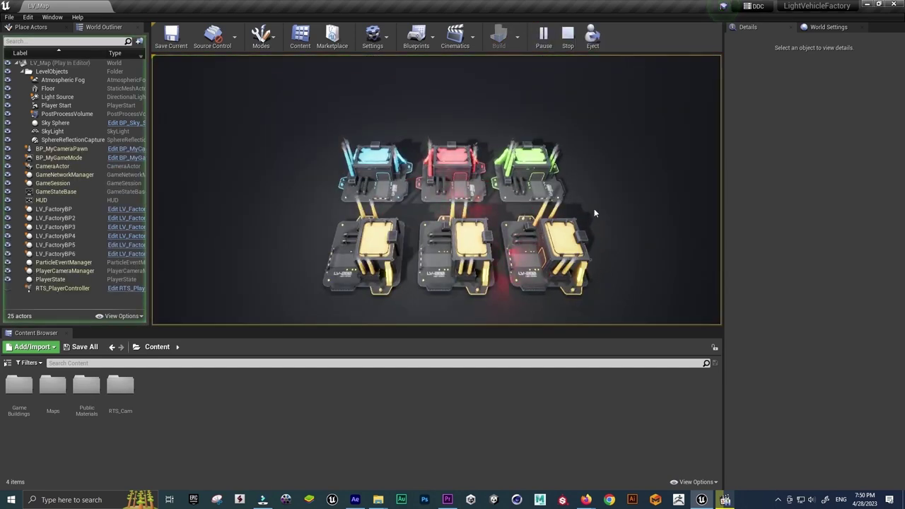
Pan the game camera with D, A, W and S and zoom in and out over the factories
{"action": "key", "text": "d"}
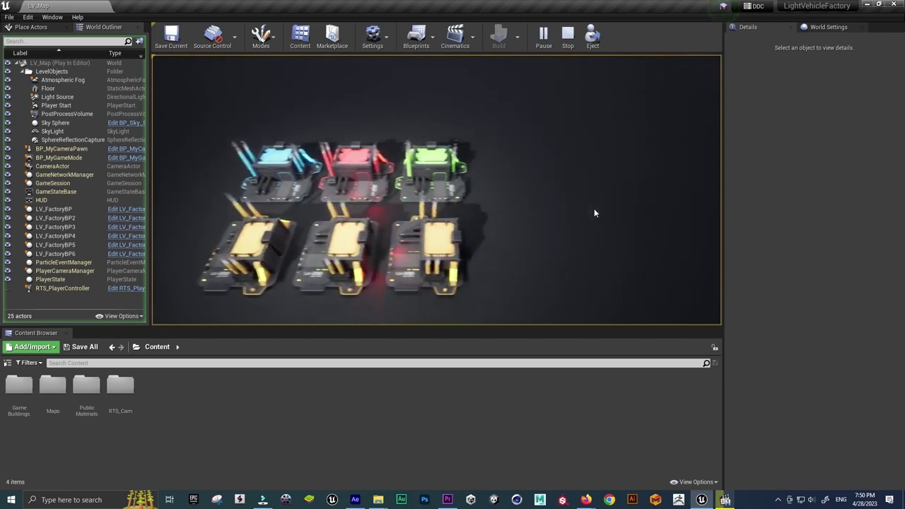
{"action": "key", "text": "a"}
{"action": "key", "text": "d"}
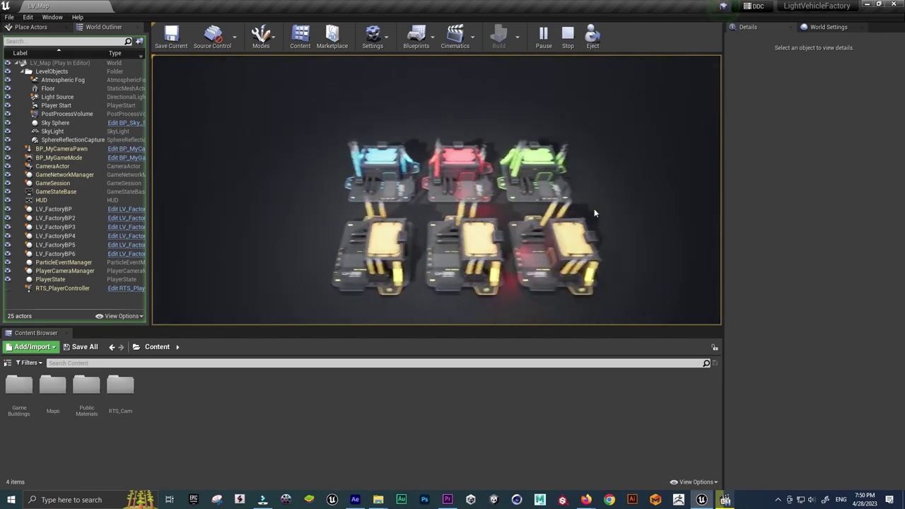
{"action": "key", "text": "w"}
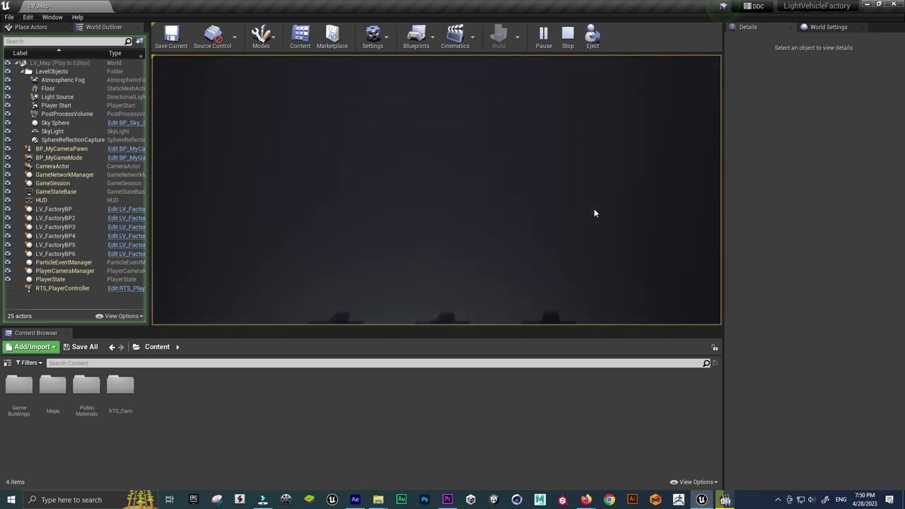
{"action": "key", "text": "s"}
{"action": "key", "text": "w"}
{"action": "scroll", "coordinate": [594, 212], "scroll_direction": "up", "scroll_amount": 3}
{"action": "scroll", "coordinate": [461, 217], "scroll_direction": "up", "scroll_amount": 3}
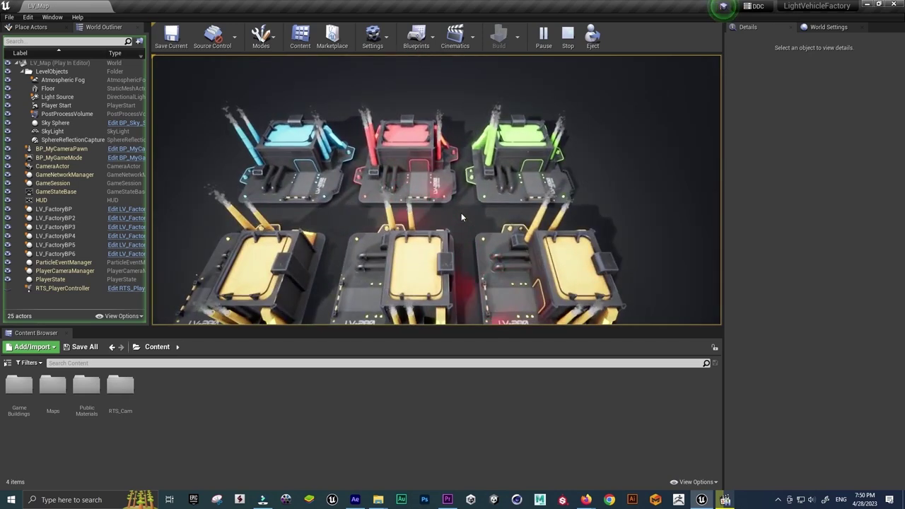
{"action": "scroll", "coordinate": [461, 217], "scroll_direction": "down", "scroll_amount": 3}
{"action": "scroll", "coordinate": [461, 217], "scroll_direction": "up", "scroll_amount": 3}
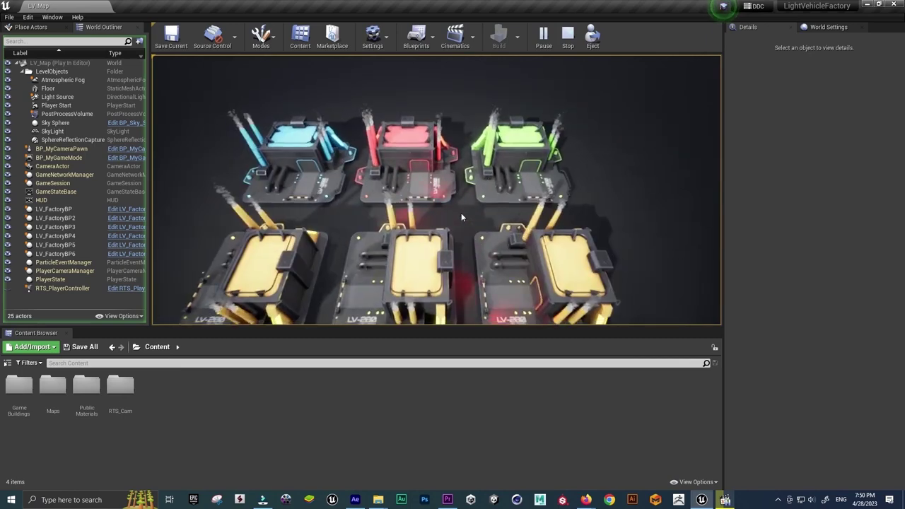
{"action": "scroll", "coordinate": [461, 217], "scroll_direction": "down", "scroll_amount": 5}
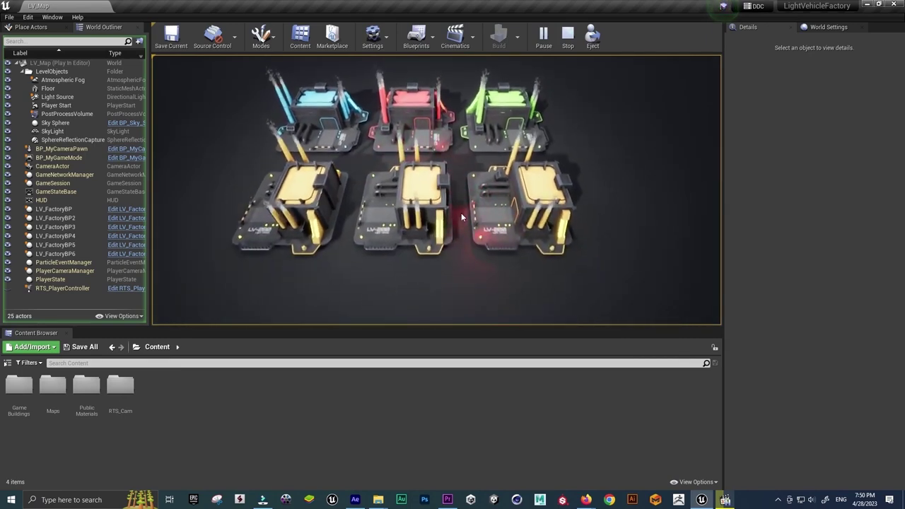
Orbit the game camera around to a frontal view of the factories, then exit with Esc
{"action": "key", "text": "q"}
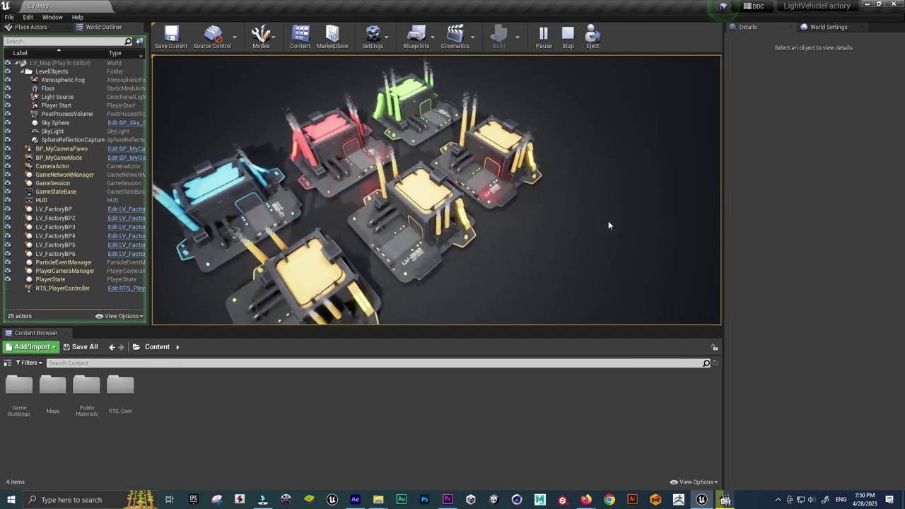
{"action": "key", "text": "q"}
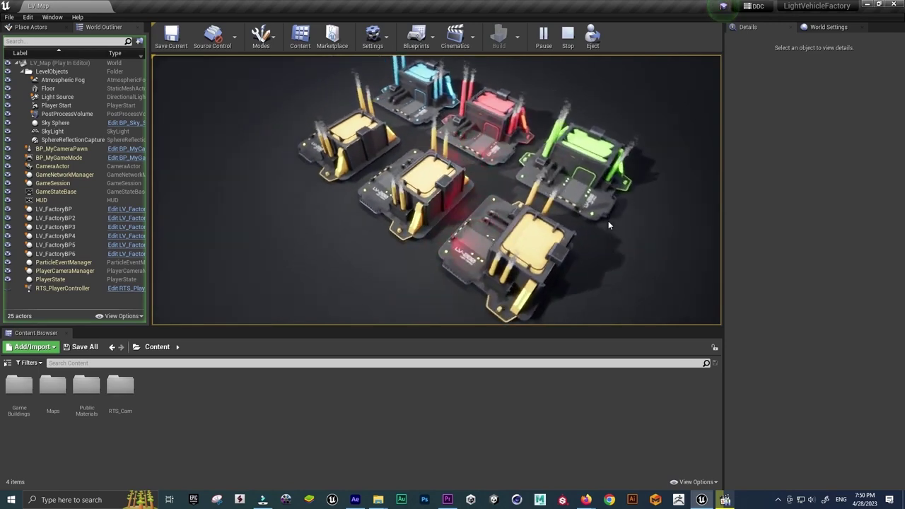
{"action": "key", "text": "q"}
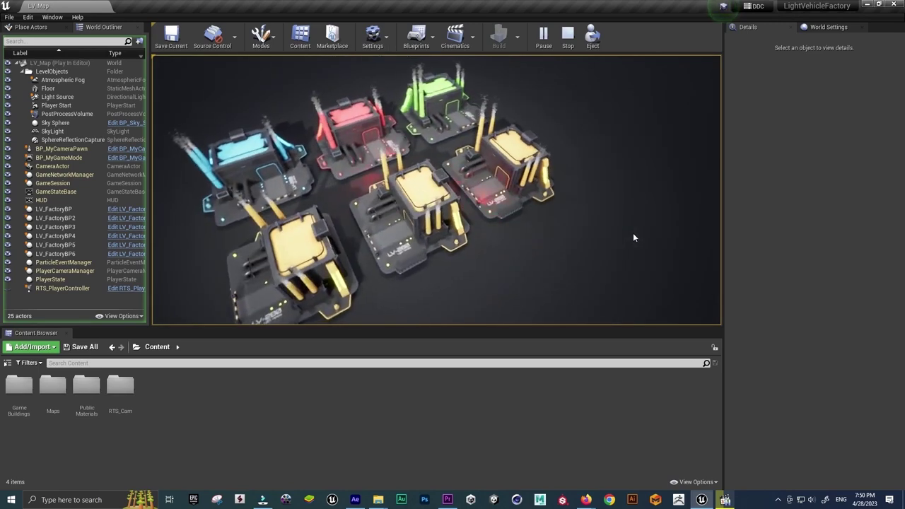
{"action": "key", "text": "q"}
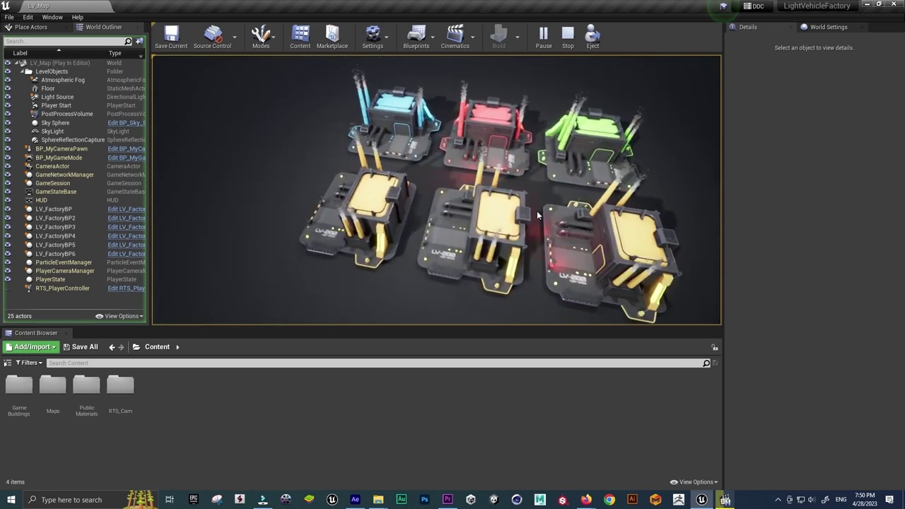
{"action": "key", "text": "q"}
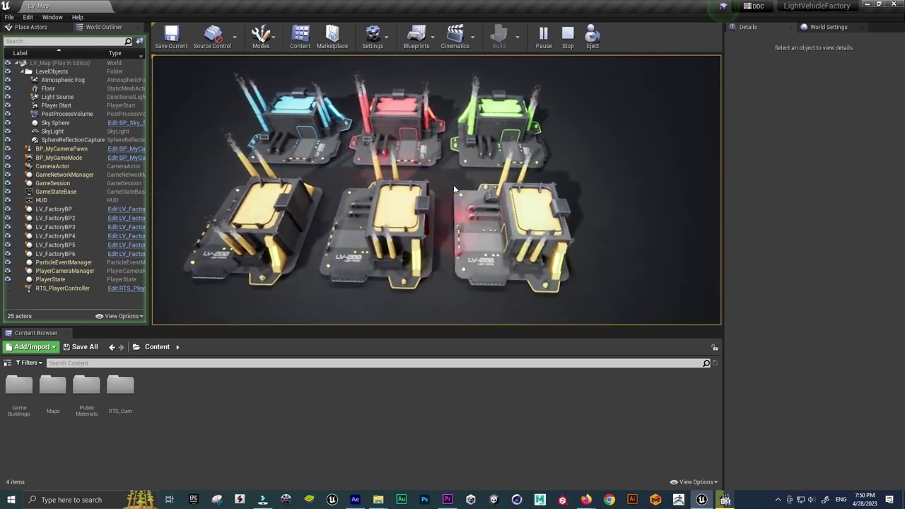
{"action": "scroll", "coordinate": [467, 183], "scroll_direction": "up", "scroll_amount": 3}
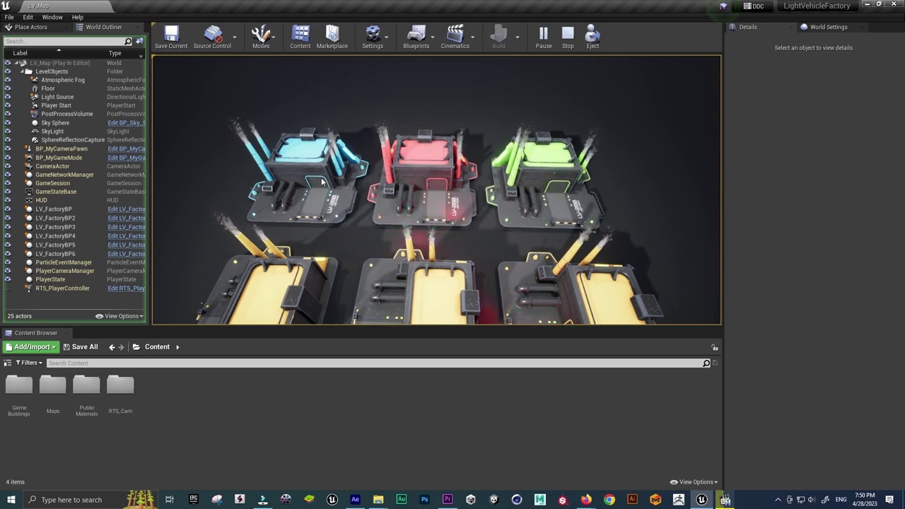
{"action": "scroll", "coordinate": [337, 171], "scroll_direction": "down", "scroll_amount": 1}
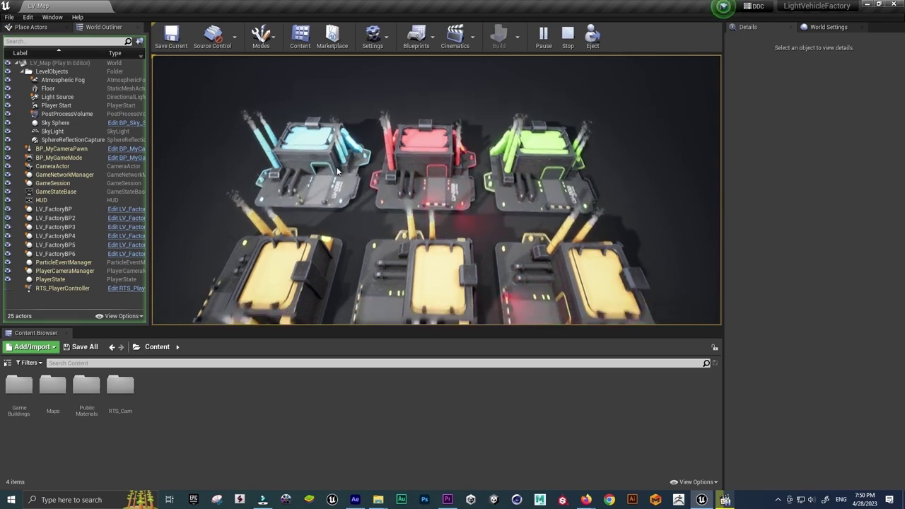
{"action": "scroll", "coordinate": [337, 171], "scroll_direction": "down", "scroll_amount": 2}
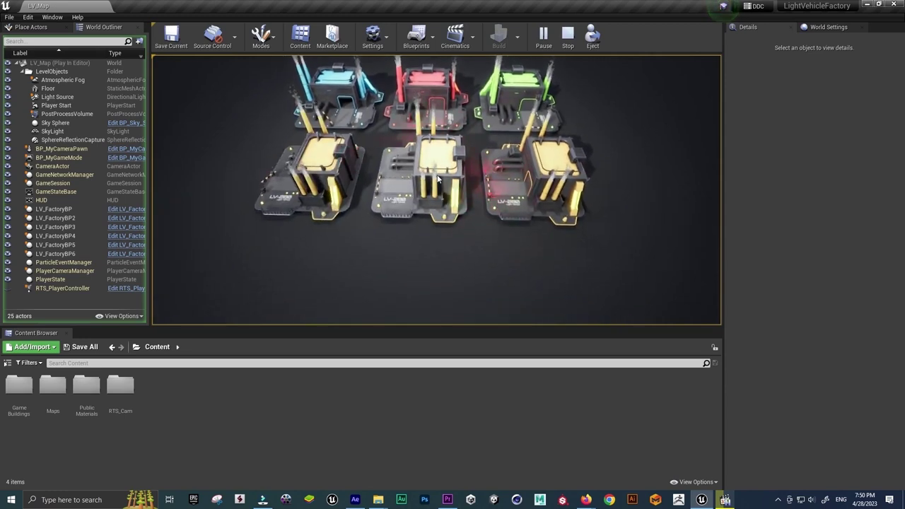
{"action": "middle_click_drag", "start_coordinate": [448, 182], "coordinate": [507, 175]}
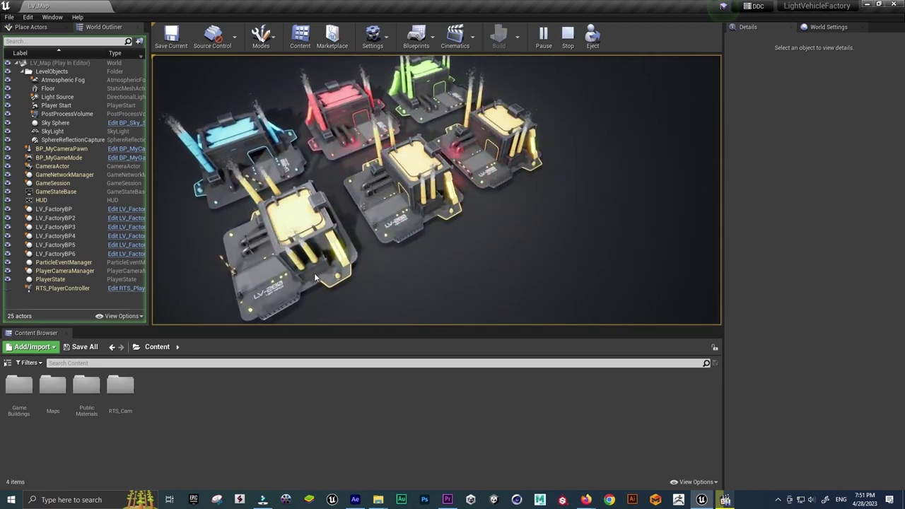
{"action": "middle_click_drag", "start_coordinate": [226, 152], "coordinate": [344, 164]}
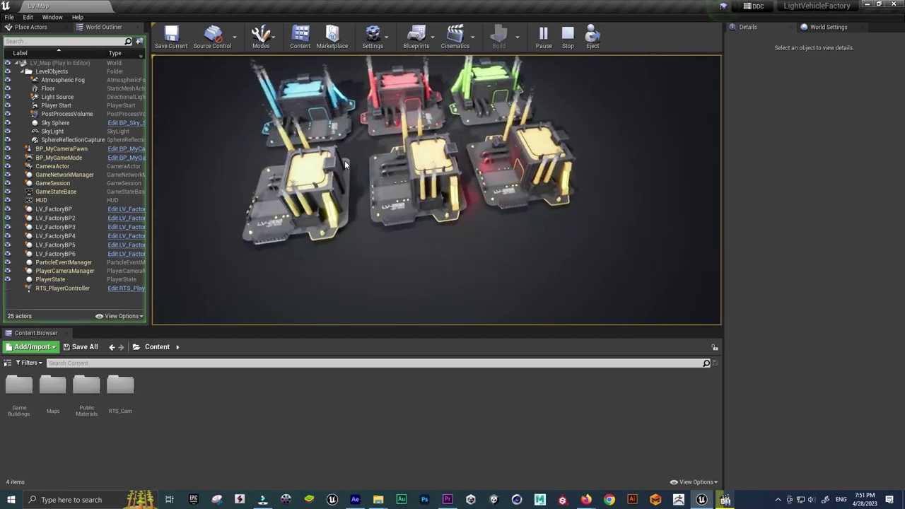
{"action": "scroll", "coordinate": [344, 164], "scroll_direction": "up", "scroll_amount": 3}
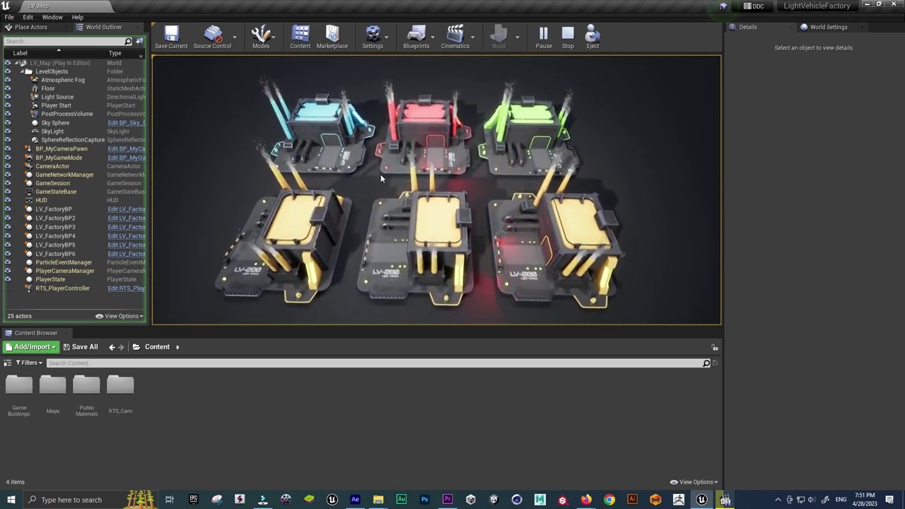
{"action": "key", "text": "Escape"}
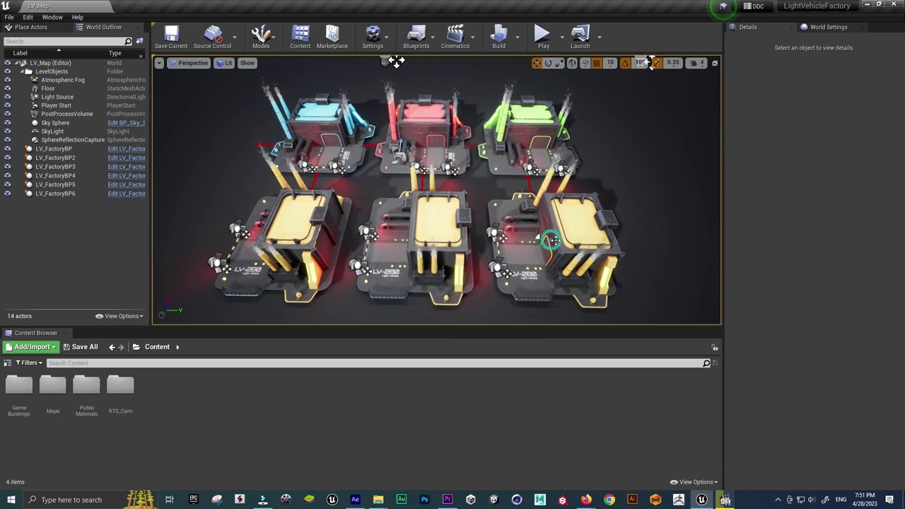
Delete the yellow, green and blue factories, leaving only the red LV_FactoryBP4
{"action": "left_click", "coordinate": [532, 249]}
{"action": "key", "text": "Delete"}
{"action": "left_click", "coordinate": [434, 226]}
{"action": "key", "text": "Delete"}
{"action": "left_click", "coordinate": [292, 233]}
{"action": "key", "text": "Delete"}
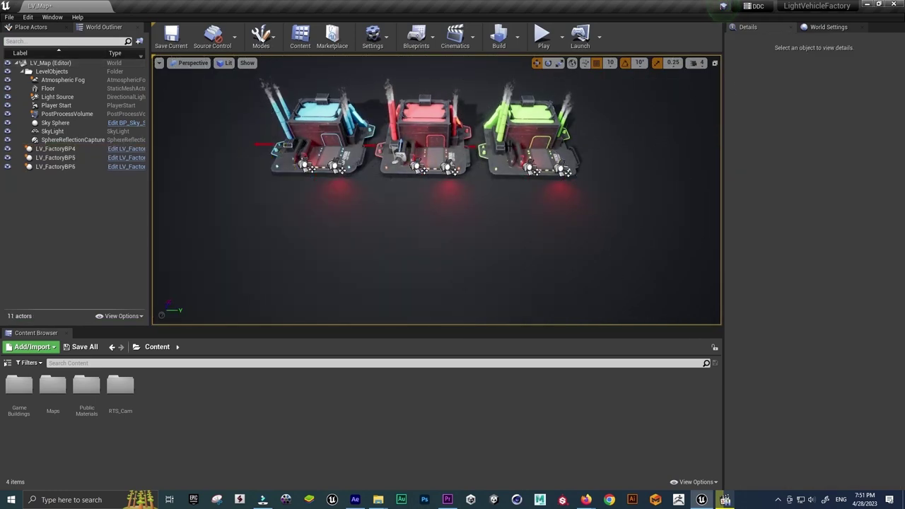
{"action": "left_click", "coordinate": [509, 147]}
{"action": "key", "text": "Delete"}
{"action": "left_click", "coordinate": [318, 138]}
{"action": "key", "text": "Delete"}
Select the red LV_FactoryBP4 and open its LV_FactoryBP Blueprint for editing
{"action": "mouse_move", "coordinate": [466, 191]}
{"action": "left_mouse_down", "text": "alt"}
{"action": "mouse_move", "coordinate": [408, 256]}
{"action": "mouse_move", "coordinate": [421, 252]}
{"action": "left_mouse_up", "text": "alt"}
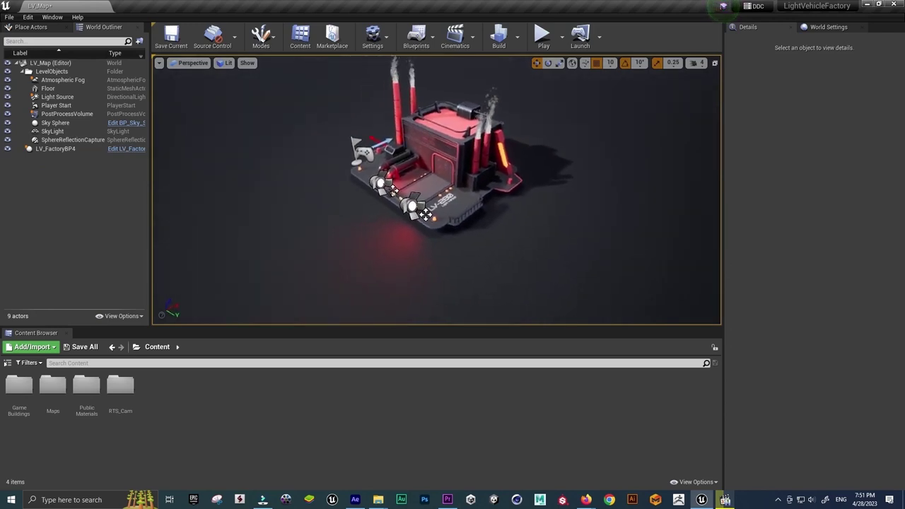
{"action": "left_click", "coordinate": [421, 251]}
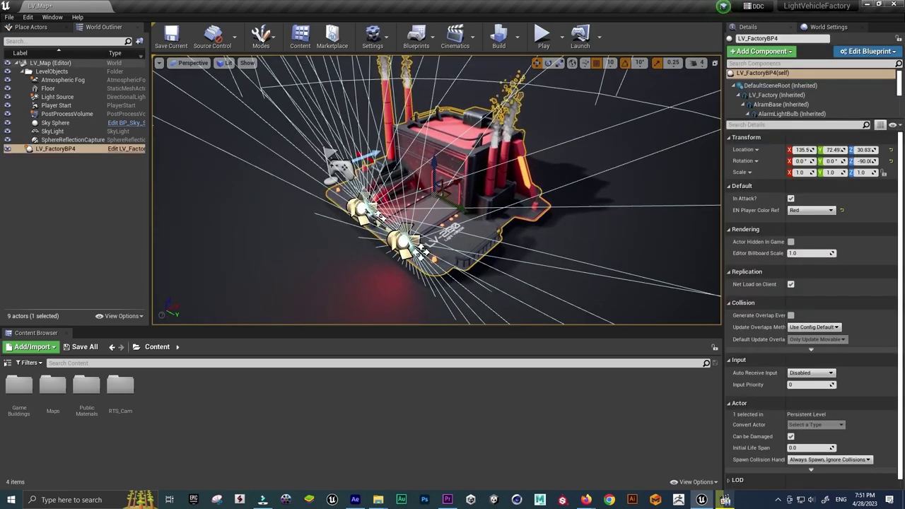
{"action": "left_click", "coordinate": [130, 156]}
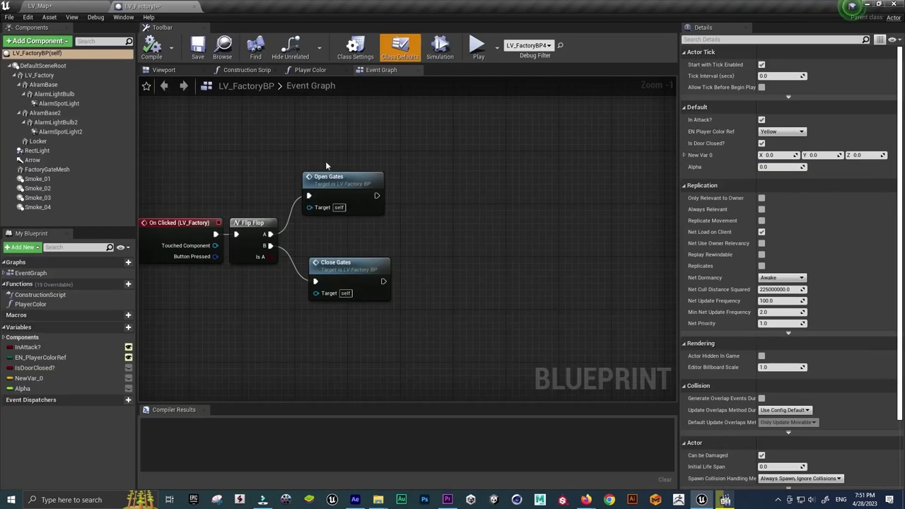
Frame the whole Event Graph, then view the factory in the Blueprint's 3D viewport
{"action": "left_click", "coordinate": [249, 354]}
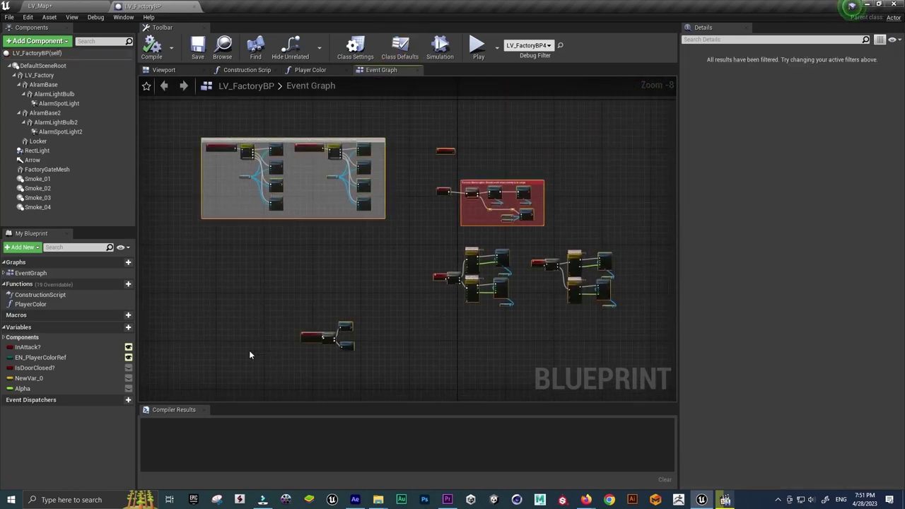
{"action": "left_click", "coordinate": [176, 69]}
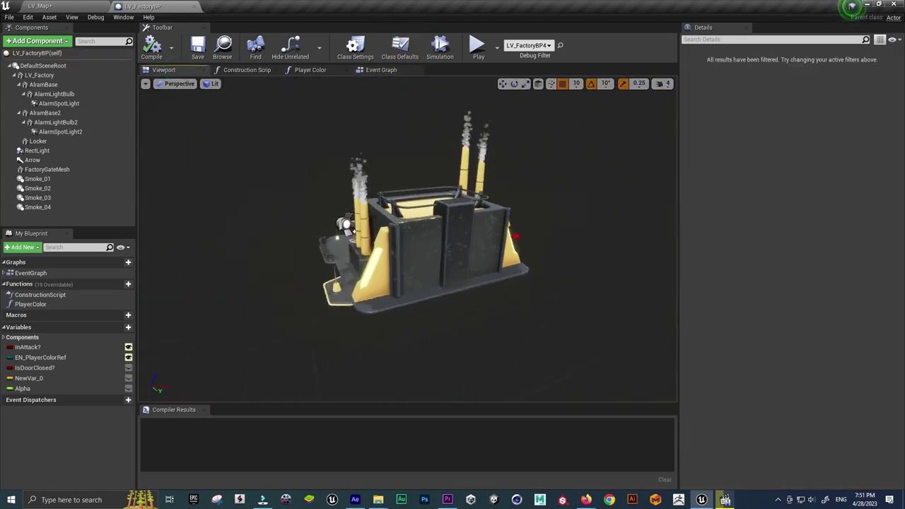
{"action": "left_click_drag", "start_coordinate": [396, 325], "coordinate": [438, 325]}
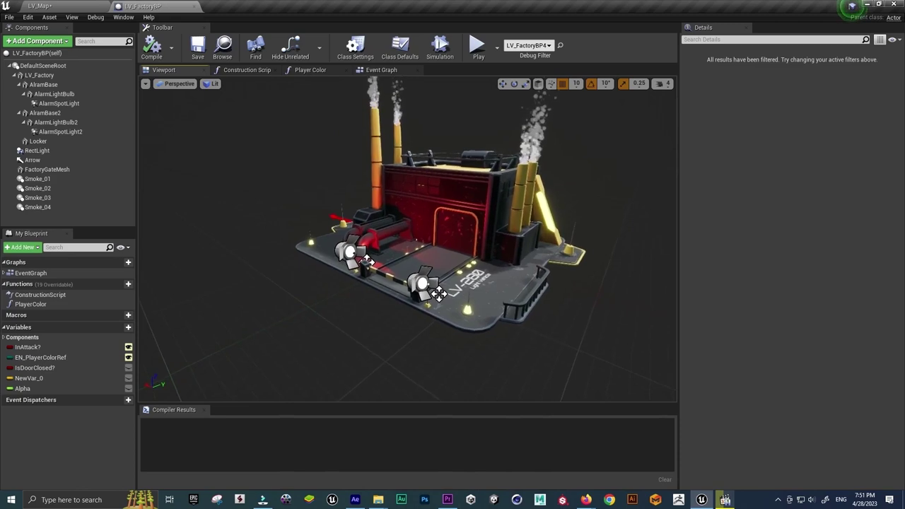
{"action": "scroll", "coordinate": [407, 239], "scroll_direction": "up", "scroll_amount": 5}
{"action": "scroll", "coordinate": [407, 239], "scroll_direction": "down", "scroll_amount": 5}
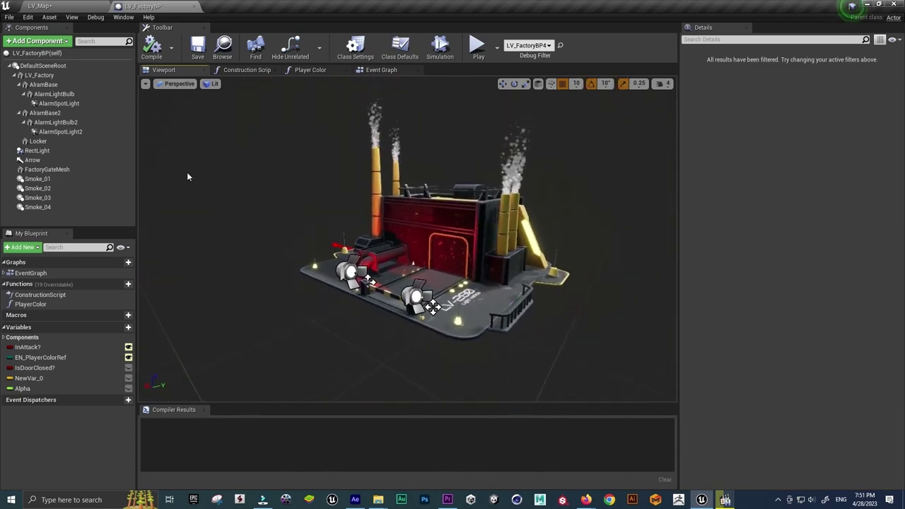
Try rotating AlarmLightBulb2, undo the rotation, and close the LV_FactoryBP editor
{"action": "left_click", "coordinate": [57, 124]}
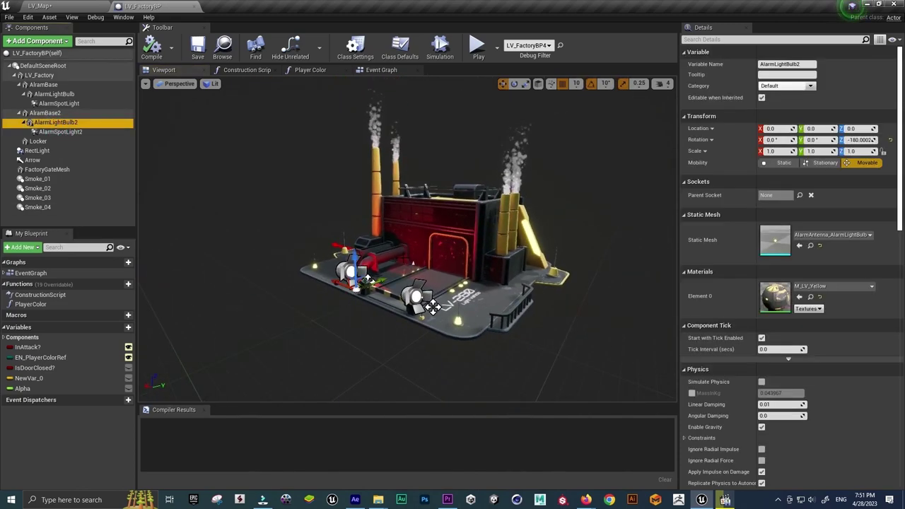
{"action": "key", "text": "ctrl+z"}
{"action": "key", "text": "ctrl+z"}
{"action": "key", "text": "ctrl+z"}
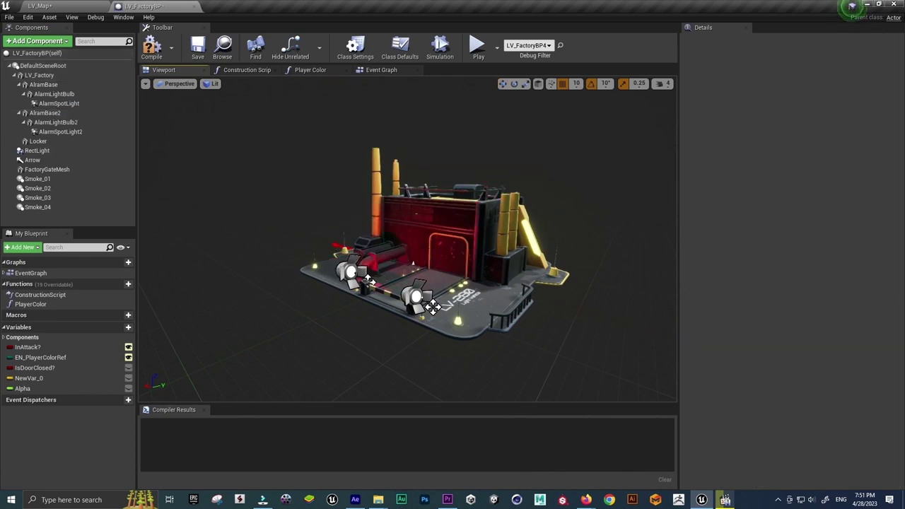
{"action": "key", "text": "ctrl+y"}
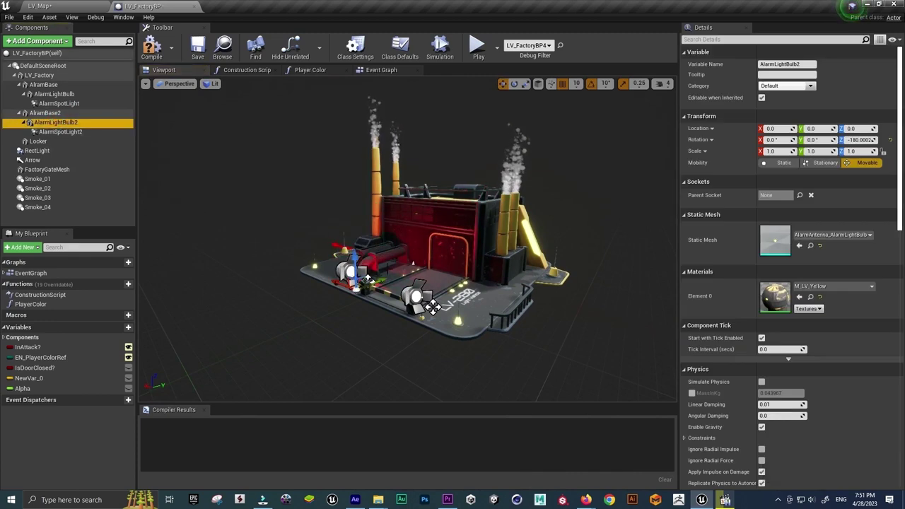
{"action": "key", "text": "e"}
{"action": "left_click_drag", "start_coordinate": [333, 321], "coordinate": [374, 311]}
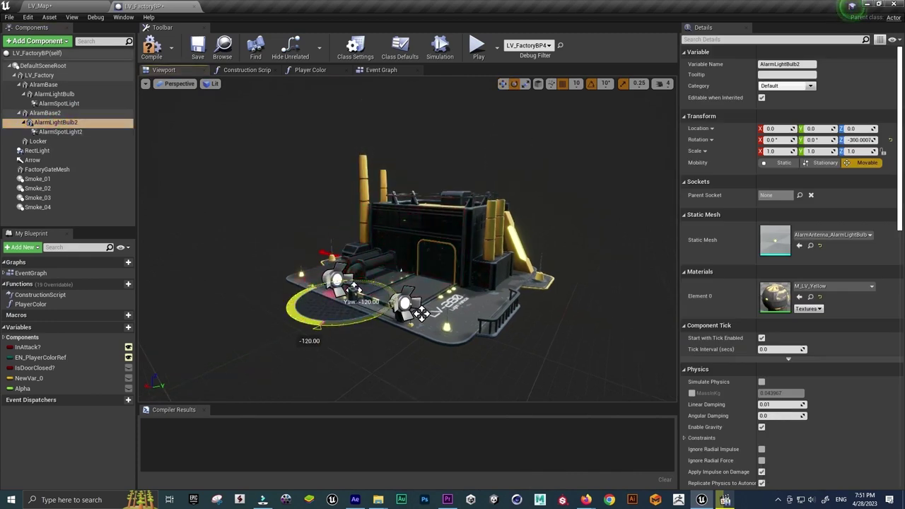
{"action": "key", "text": "ctrl+z"}
{"action": "key", "text": "ctrl+z"}
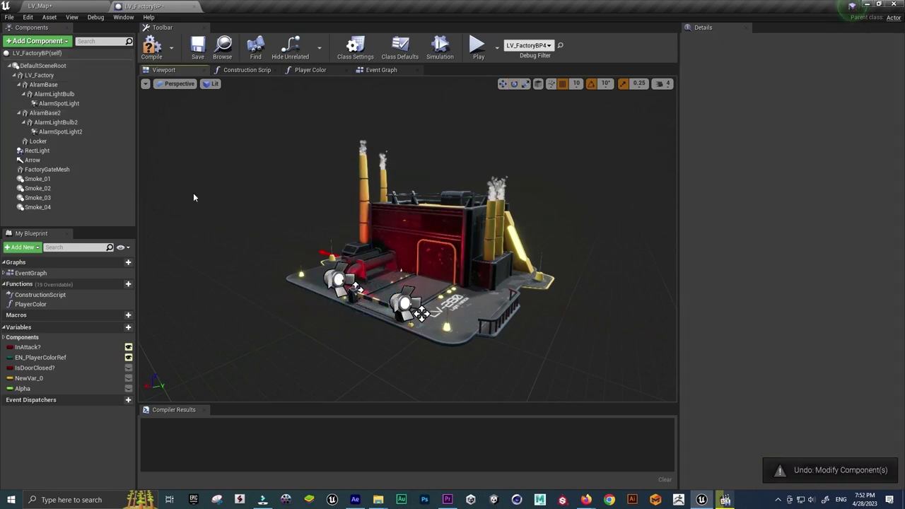
{"action": "left_click", "coordinate": [193, 5]}
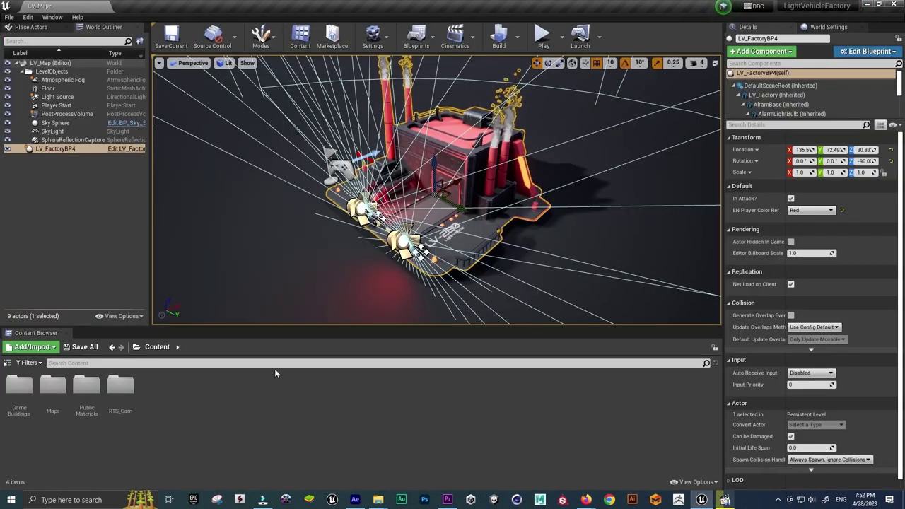
Toggle the red factory's In Attack? option and play-test the level
{"action": "left_click", "coordinate": [790, 198]}
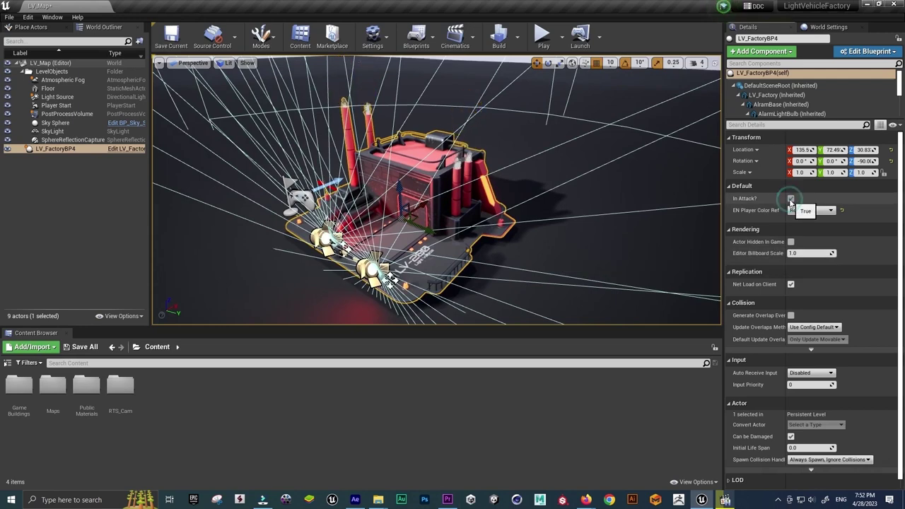
{"action": "left_click", "coordinate": [542, 36]}
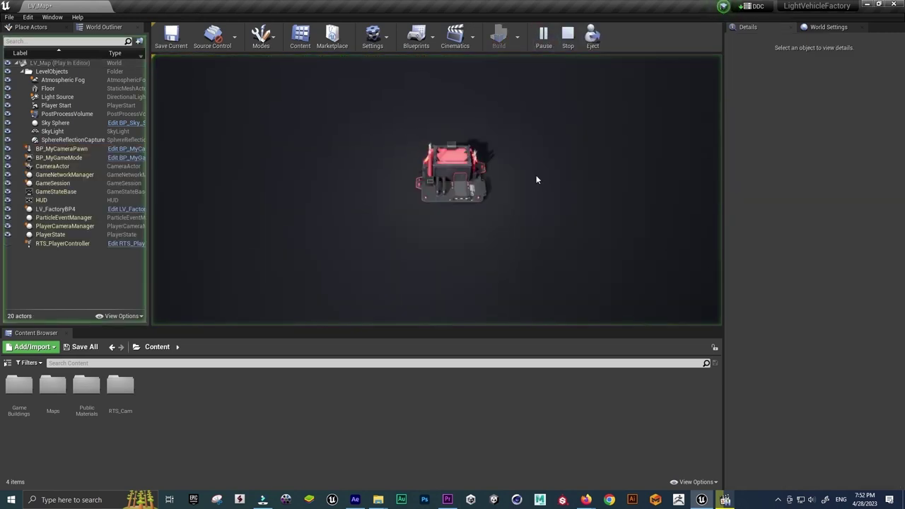
{"action": "left_click", "coordinate": [518, 198]}
{"action": "scroll", "coordinate": [524, 196], "scroll_direction": "up", "scroll_amount": 3}
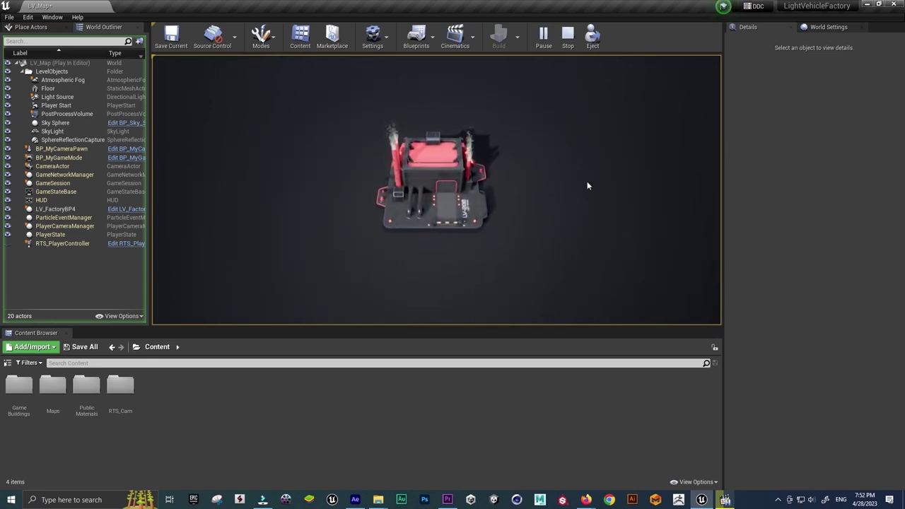
{"action": "key", "text": "Escape"}
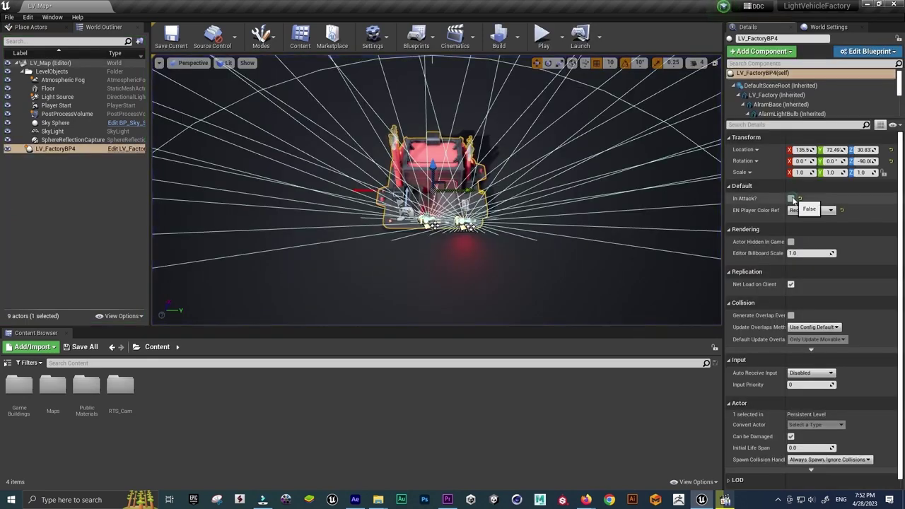
Run three more play-tests, stopping each one with Esc
{"action": "left_click", "coordinate": [543, 37]}
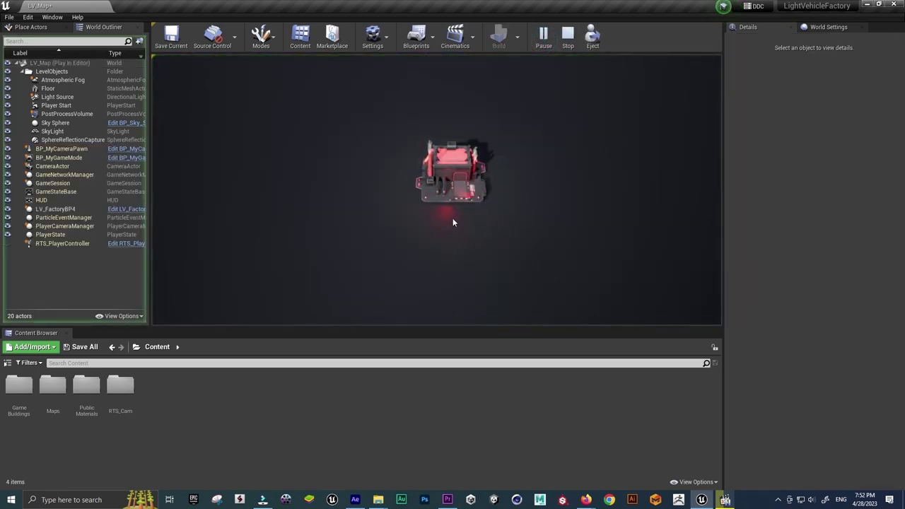
{"action": "key", "text": "Escape"}
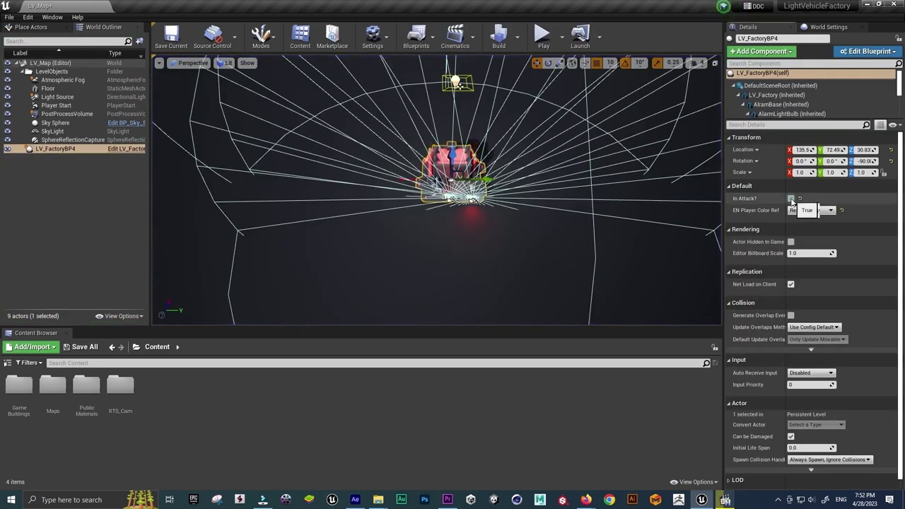
{"action": "key", "text": "alt+p"}
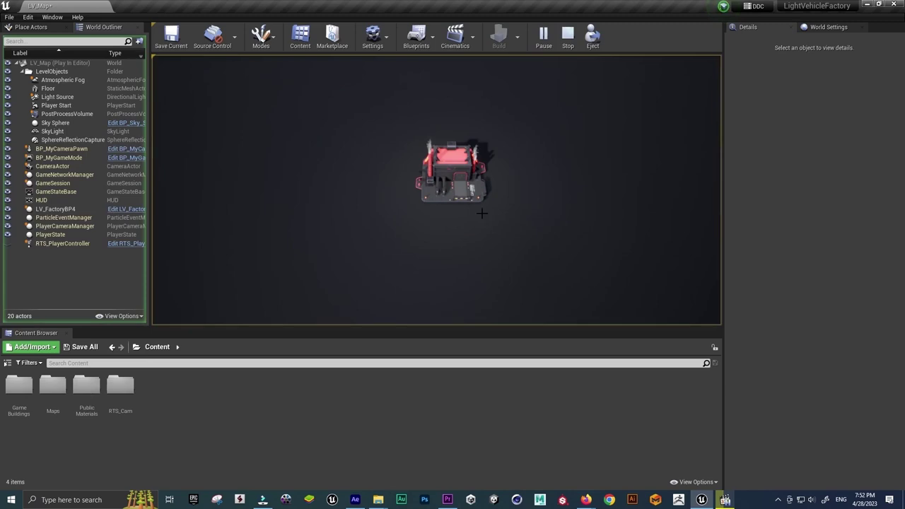
{"action": "key", "text": "Escape"}
{"action": "left_click", "coordinate": [543, 37]}
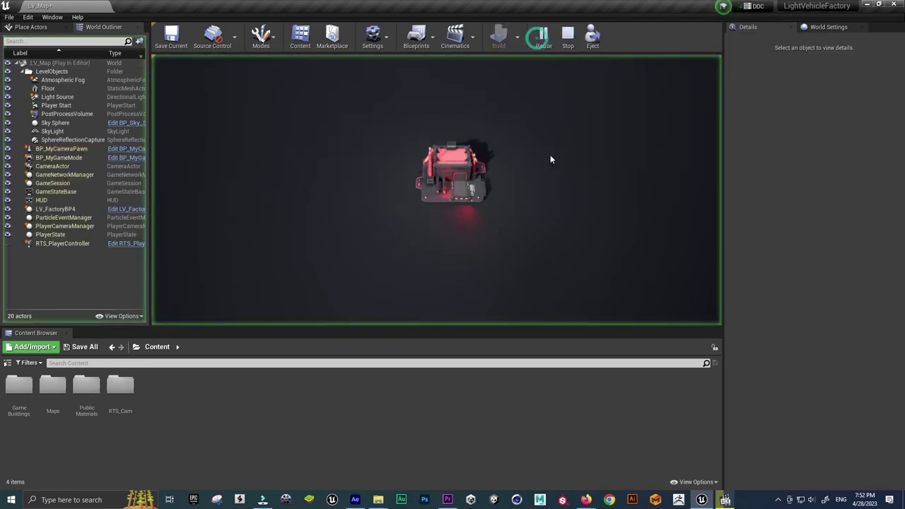
{"action": "key", "text": "Escape"}
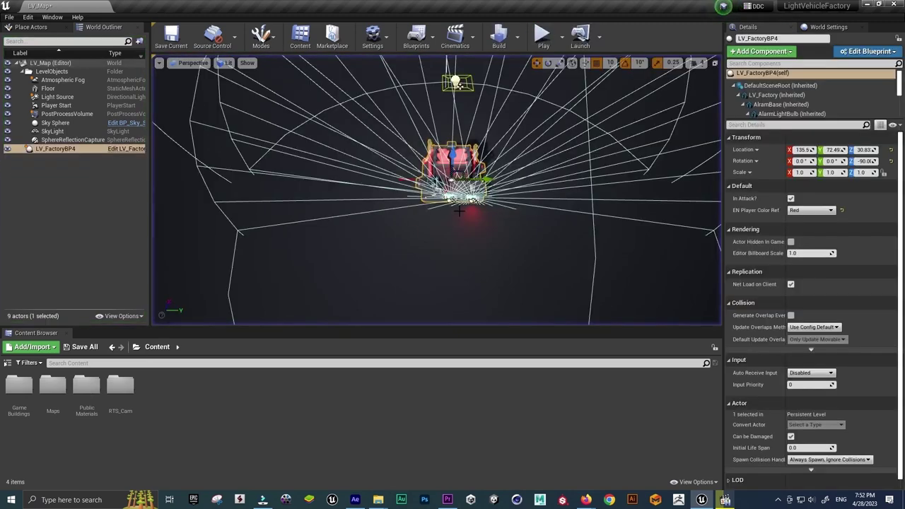
Orbit around the red factory and switch to game view to preview the alarm glow
{"action": "scroll", "coordinate": [526, 239], "scroll_direction": "up", "scroll_amount": 2}
{"action": "left_click_drag", "start_coordinate": [529, 240], "coordinate": [481, 212], "text": "alt"}
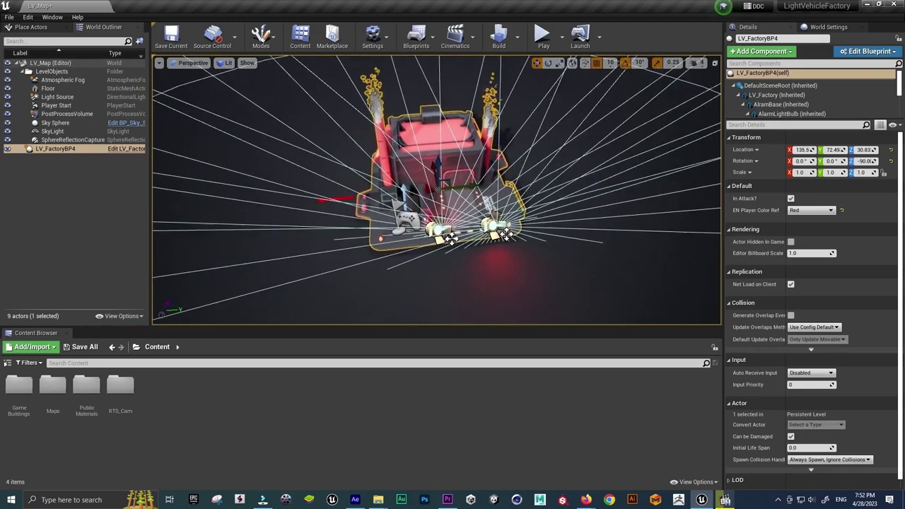
{"action": "mouse_move", "coordinate": [395, 242]}
{"action": "left_mouse_down", "text": "alt"}
{"action": "mouse_move", "coordinate": [452, 240]}
{"action": "mouse_move", "coordinate": [442, 239]}
{"action": "left_mouse_up", "text": "alt"}
{"action": "key", "text": "g"}
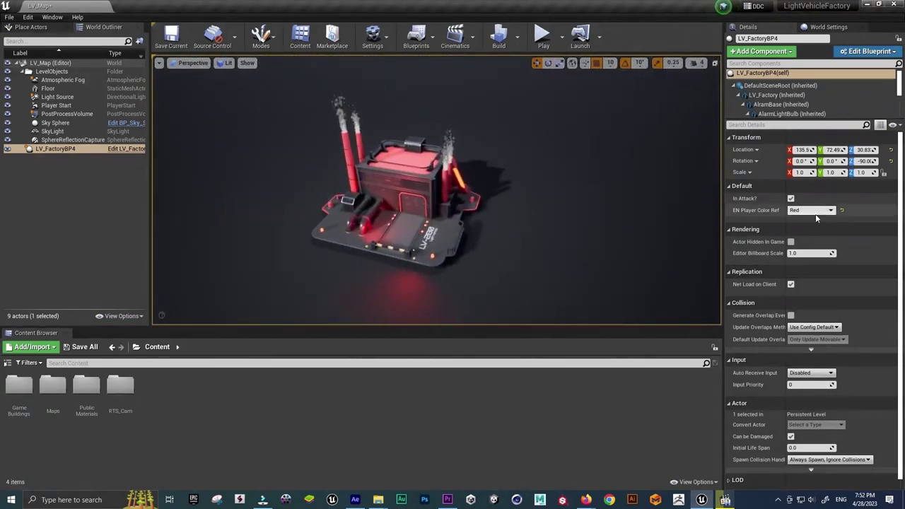
Cycle the factory's player colour through Yellow, Blue, Red and Green, then play-test it
{"action": "left_click", "coordinate": [804, 218]}
{"action": "left_click", "coordinate": [806, 211]}
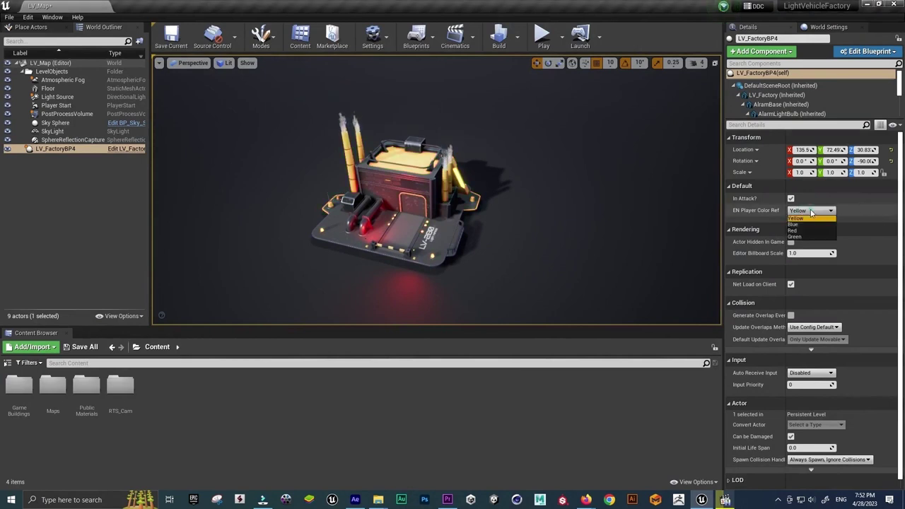
{"action": "left_click", "coordinate": [806, 224]}
{"action": "left_click", "coordinate": [805, 230]}
{"action": "left_click", "coordinate": [807, 209]}
{"action": "left_click", "coordinate": [802, 234]}
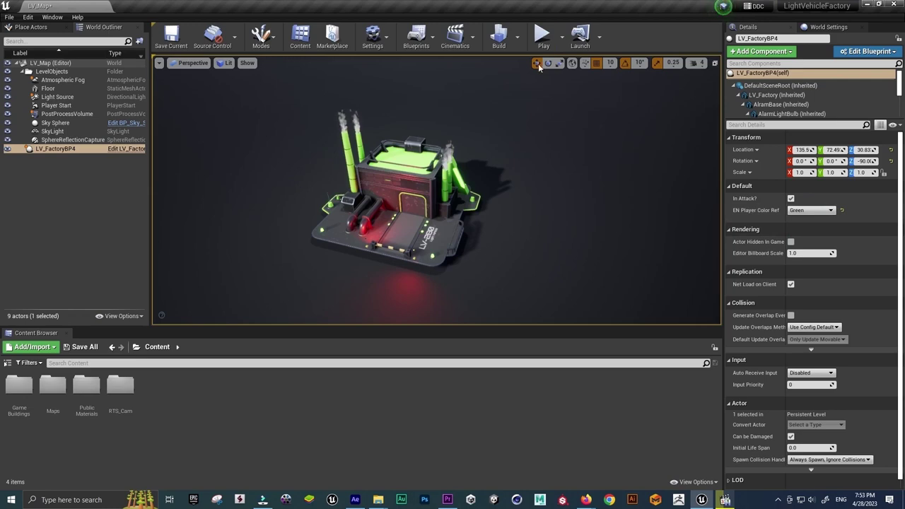
{"action": "left_click", "coordinate": [543, 36]}
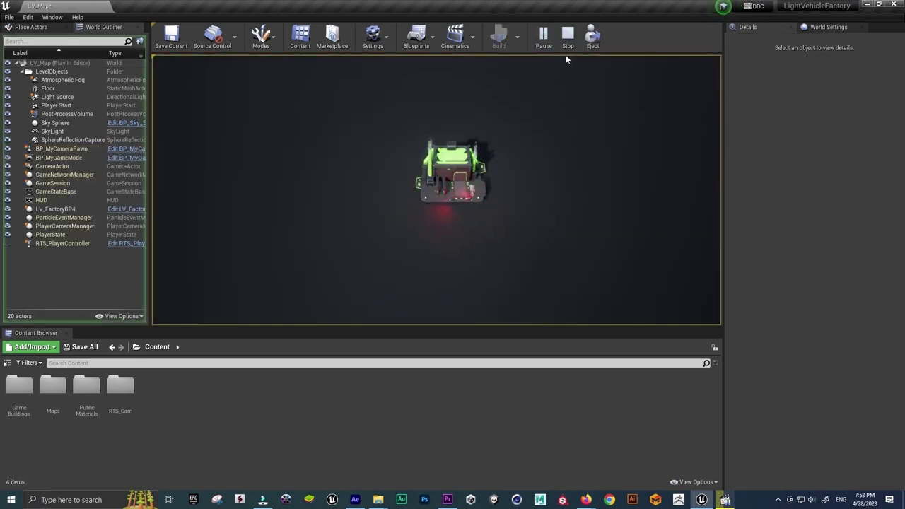
{"action": "key", "text": "Escape"}
Play-test the factory twice more, then show the Content Browser's folder tree
{"action": "left_click", "coordinate": [810, 210]}
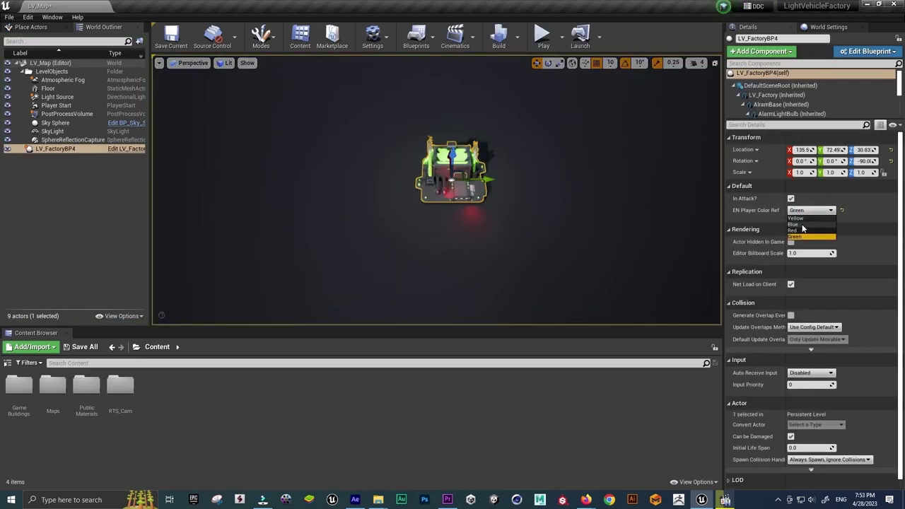
{"action": "left_click", "coordinate": [542, 37]}
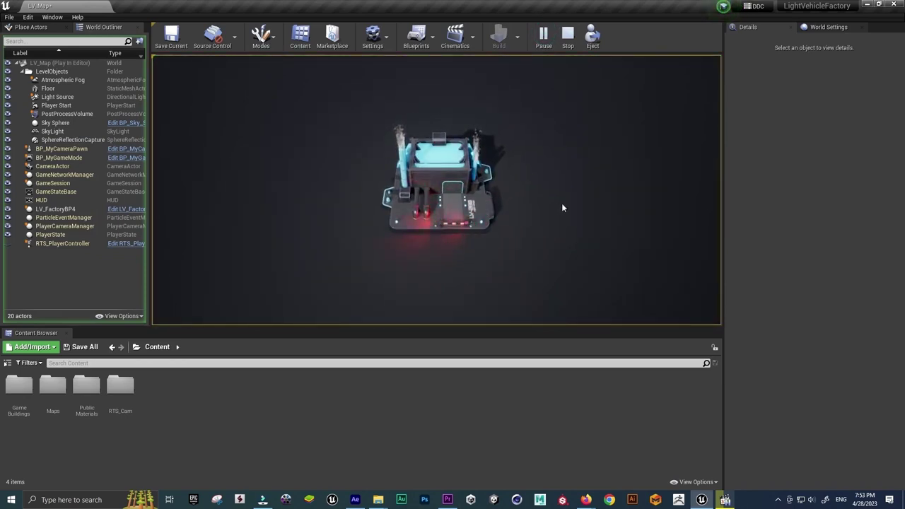
{"action": "key", "text": "Escape"}
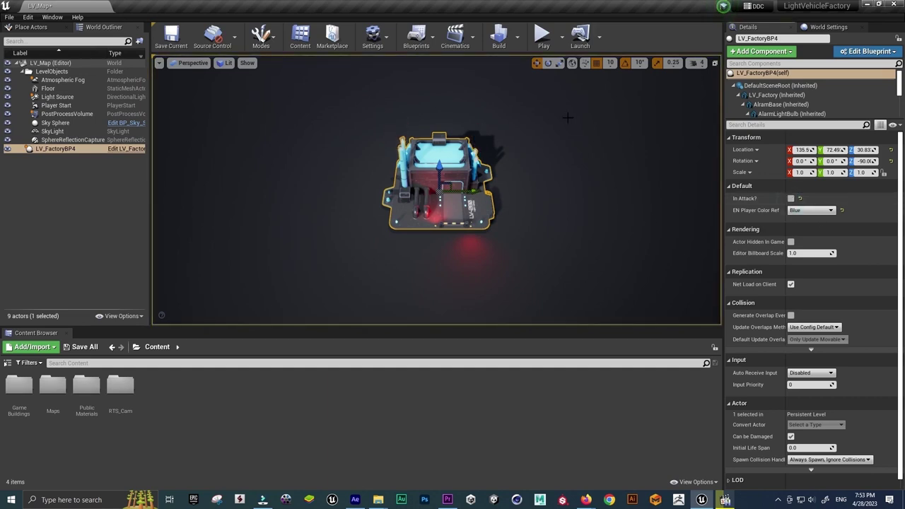
{"action": "left_click", "coordinate": [542, 36]}
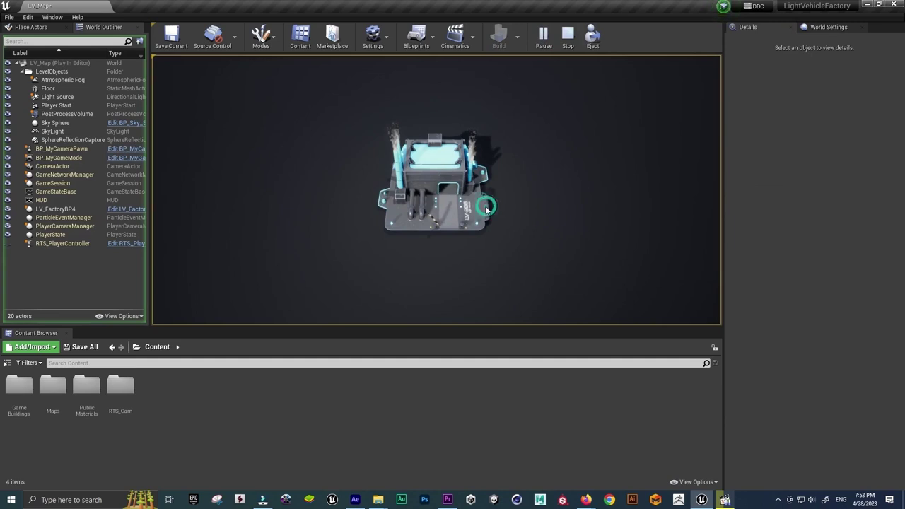
{"action": "key", "text": "Escape"}
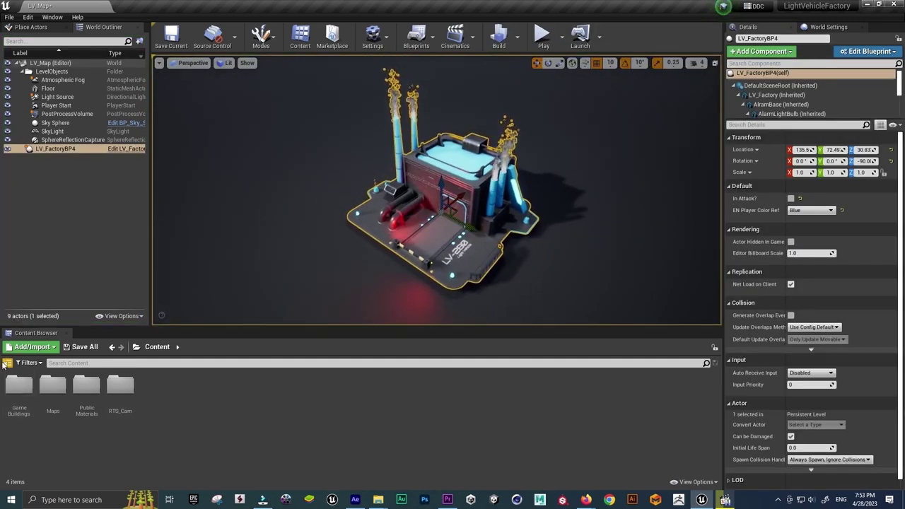
{"action": "left_click", "coordinate": [7, 363]}
Browse to GameBuildings > LV_Factory > LVFactoryTextures and open the M_LV_Blue material
{"action": "left_click", "coordinate": [48, 382]}
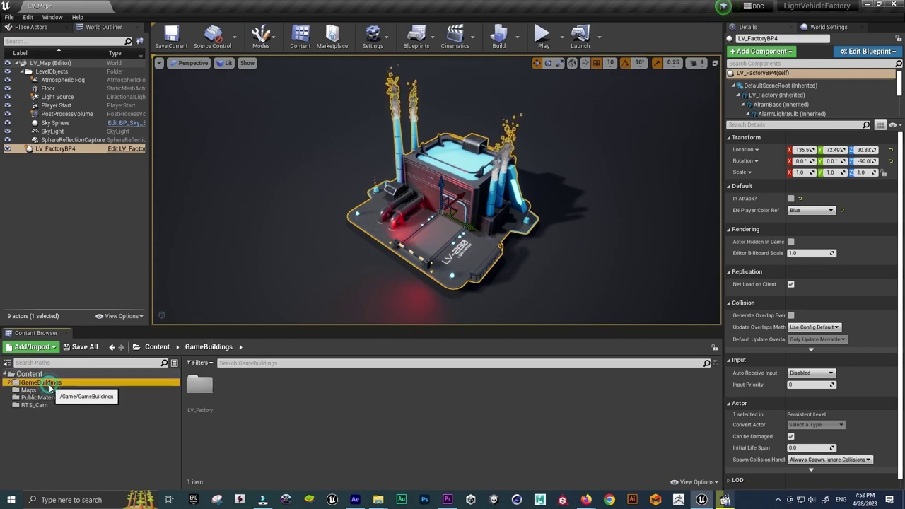
{"action": "double_click", "coordinate": [199, 385]}
{"action": "double_click", "coordinate": [268, 412]}
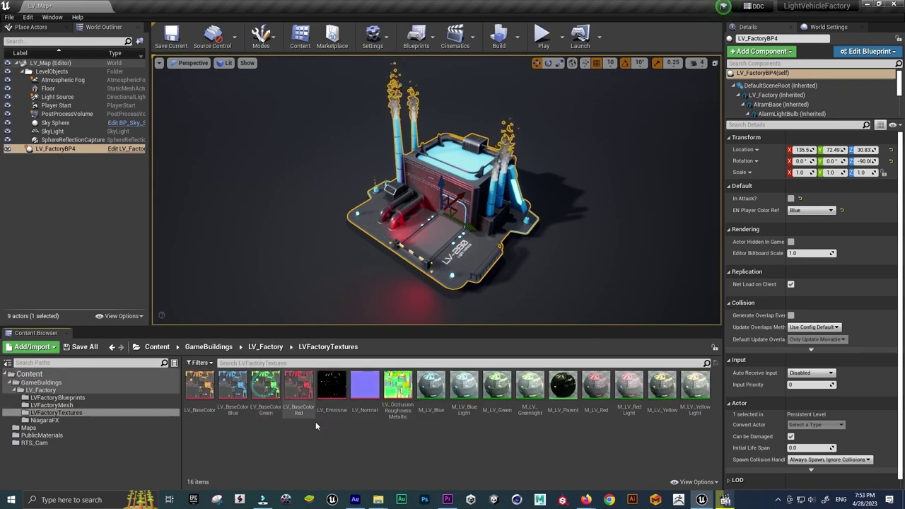
{"action": "left_click", "coordinate": [463, 385]}
{"action": "left_click", "coordinate": [432, 385]}
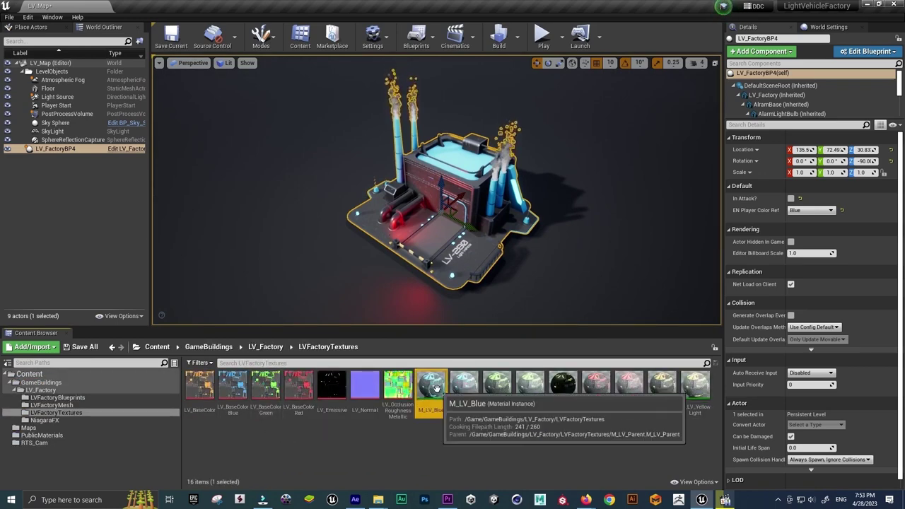
{"action": "double_click", "coordinate": [434, 387]}
{"action": "mouse_move", "coordinate": [505, 119]}
{"action": "left_mouse_down"}
{"action": "mouse_move", "coordinate": [467, 232]}
{"action": "mouse_move", "coordinate": [643, 153]}
{"action": "left_mouse_up"}
{"action": "left_click_drag", "start_coordinate": [296, 212], "coordinate": [396, 212], "text": "alt"}
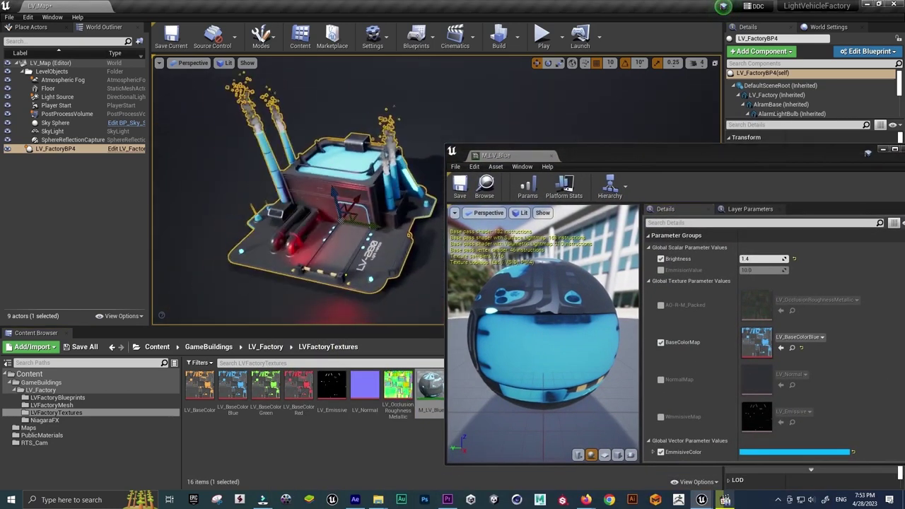
{"action": "left_click_drag", "start_coordinate": [518, 167], "coordinate": [493, 118]}
{"action": "scroll", "coordinate": [687, 267], "scroll_direction": "down", "scroll_amount": 3}
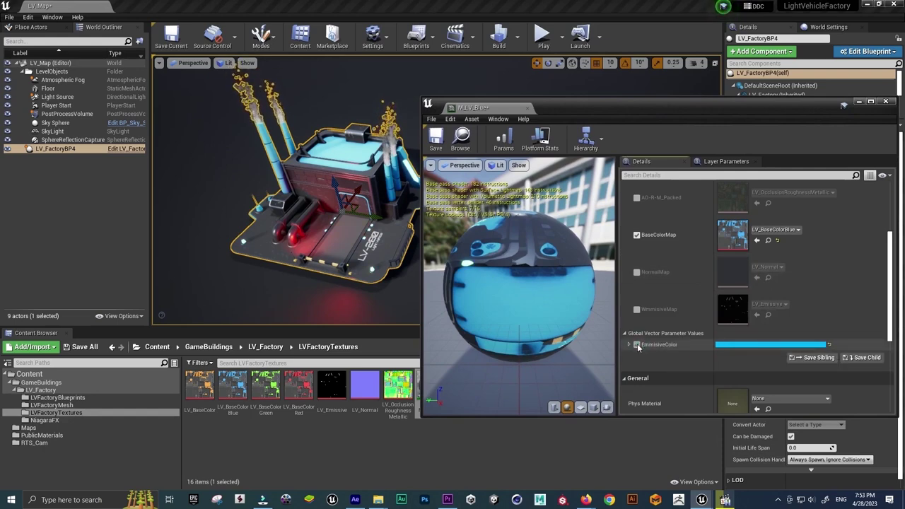
Set M_LV_Blue's EmissiveColor to pink with Brightness 2.201266 and close the editor
{"action": "left_click", "coordinate": [751, 345]}
{"action": "mouse_move", "coordinate": [647, 315]}
{"action": "left_mouse_down"}
{"action": "mouse_move", "coordinate": [569, 351]}
{"action": "mouse_move", "coordinate": [647, 314]}
{"action": "left_mouse_up"}
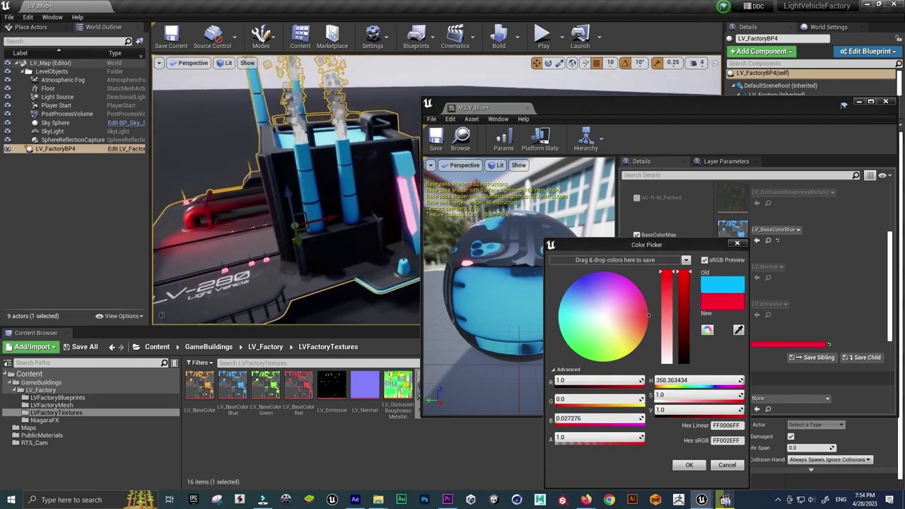
{"action": "mouse_move", "coordinate": [614, 306]}
{"action": "left_mouse_down"}
{"action": "mouse_move", "coordinate": [635, 298]}
{"action": "mouse_move", "coordinate": [559, 365]}
{"action": "mouse_move", "coordinate": [660, 314]}
{"action": "left_mouse_up"}
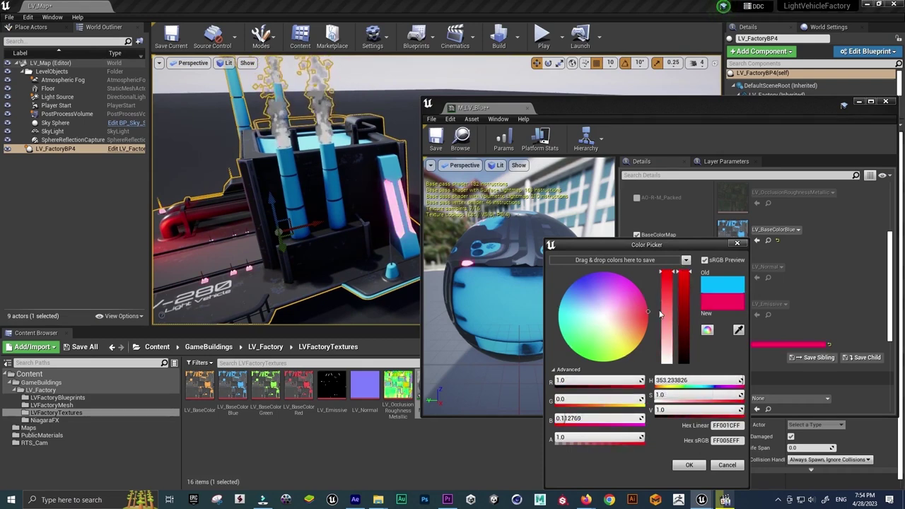
{"action": "key", "text": "Return"}
{"action": "scroll", "coordinate": [670, 251], "scroll_direction": "up", "scroll_amount": 3}
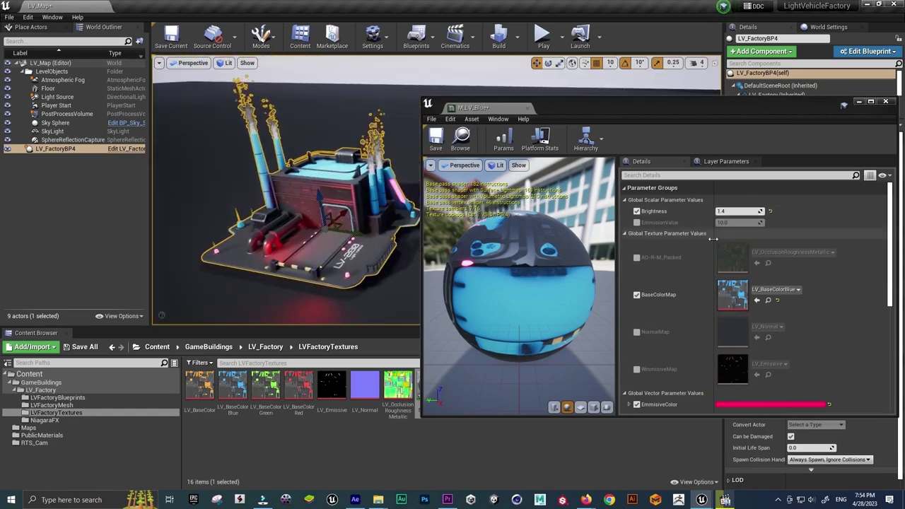
{"action": "mouse_move", "coordinate": [738, 211]}
{"action": "left_mouse_down"}
{"action": "mouse_move", "coordinate": [728, 210]}
{"action": "mouse_move", "coordinate": [756, 210]}
{"action": "left_mouse_up"}
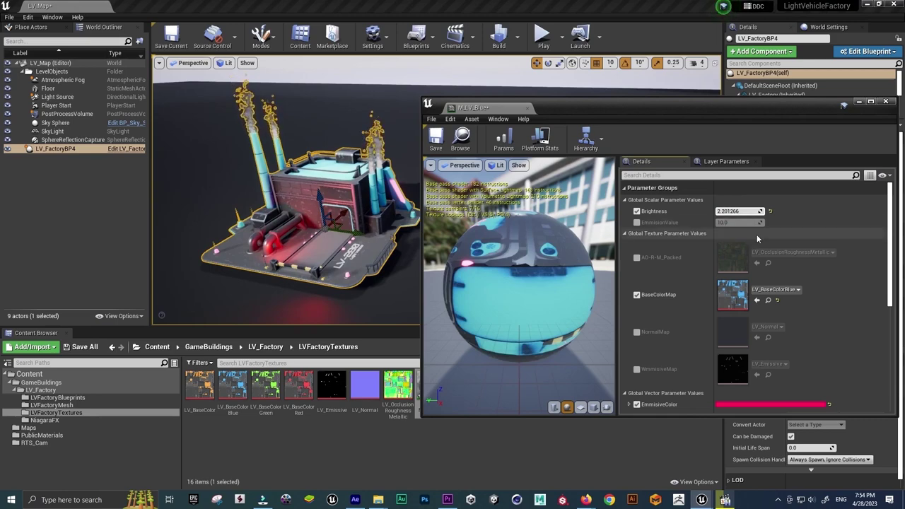
{"action": "left_click", "coordinate": [885, 101]}
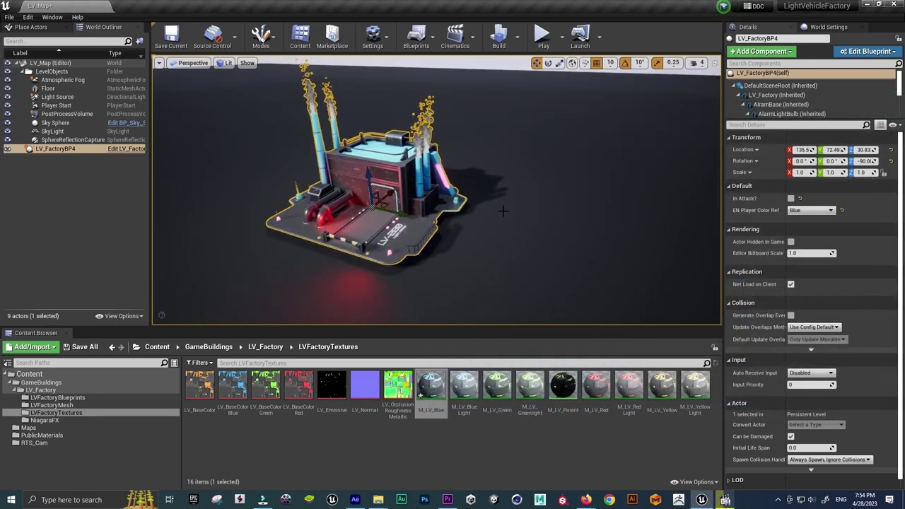
Undo the brightness edit, then Alt-drag a Yellow copy of the factory to the left
{"action": "key", "text": "ctrl+z"}
{"action": "right_click_drag", "start_coordinate": [505, 220], "coordinate": [504, 220]}
{"action": "left_click_drag", "start_coordinate": [481, 203], "coordinate": [377, 202], "text": "alt"}
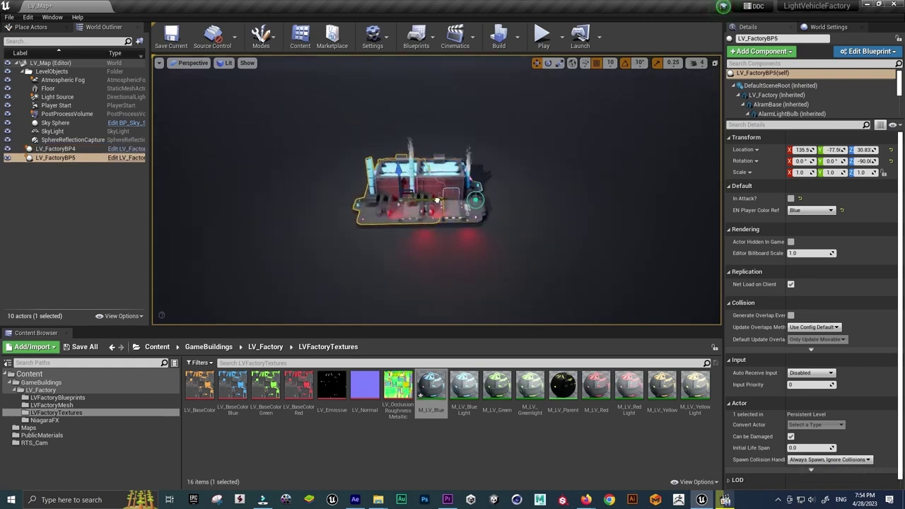
{"action": "left_click", "coordinate": [820, 212]}
{"action": "left_click", "coordinate": [816, 221]}
Add a Red factory copy on the right and a Green copy in front
{"action": "left_click_drag", "start_coordinate": [381, 203], "coordinate": [574, 199], "text": "alt"}
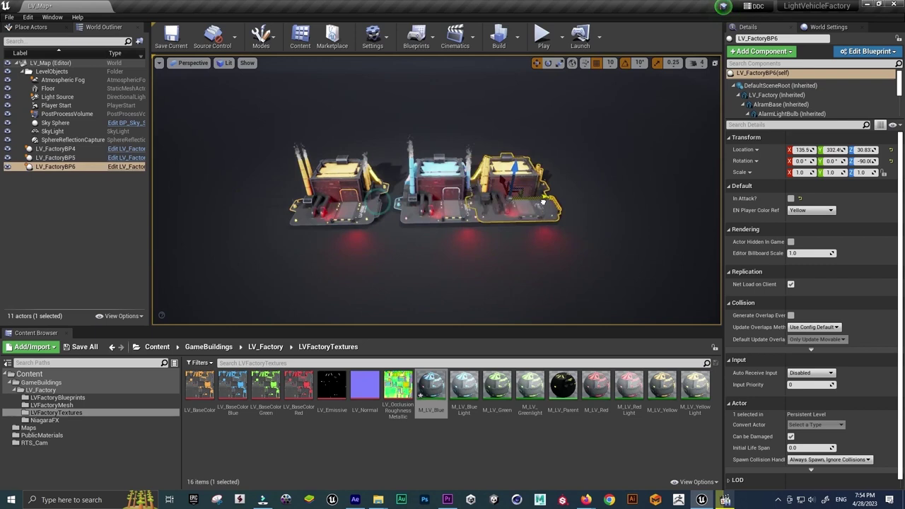
{"action": "left_click", "coordinate": [812, 230]}
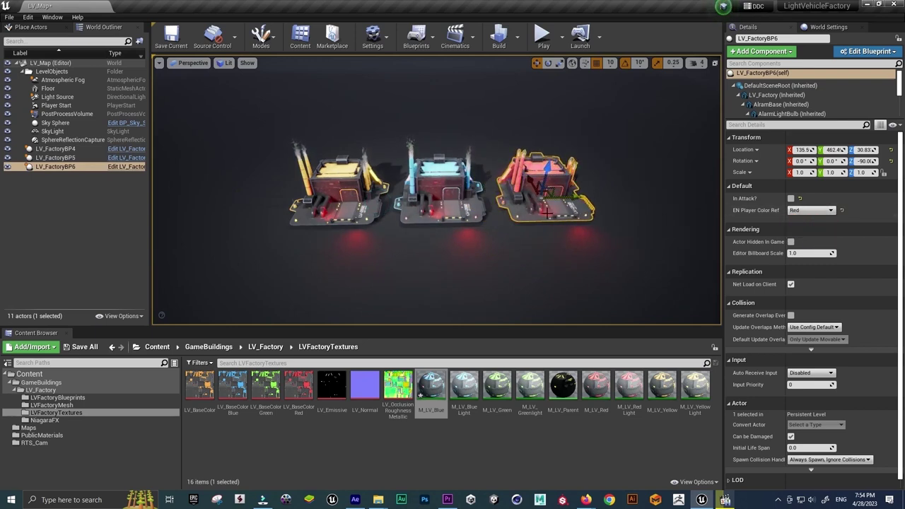
{"action": "left_click_drag", "start_coordinate": [528, 182], "coordinate": [540, 240], "text": "alt"}
{"action": "left_click_drag", "start_coordinate": [610, 265], "coordinate": [476, 266]}
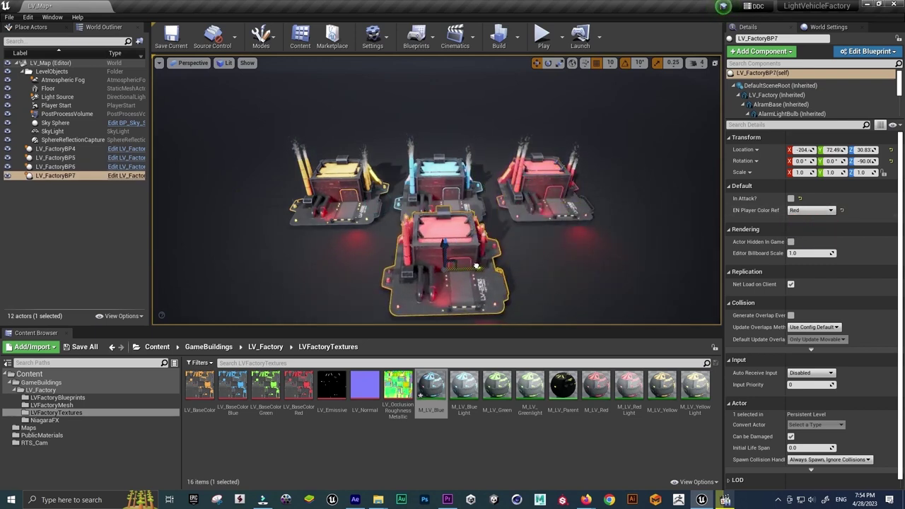
{"action": "left_click", "coordinate": [808, 237]}
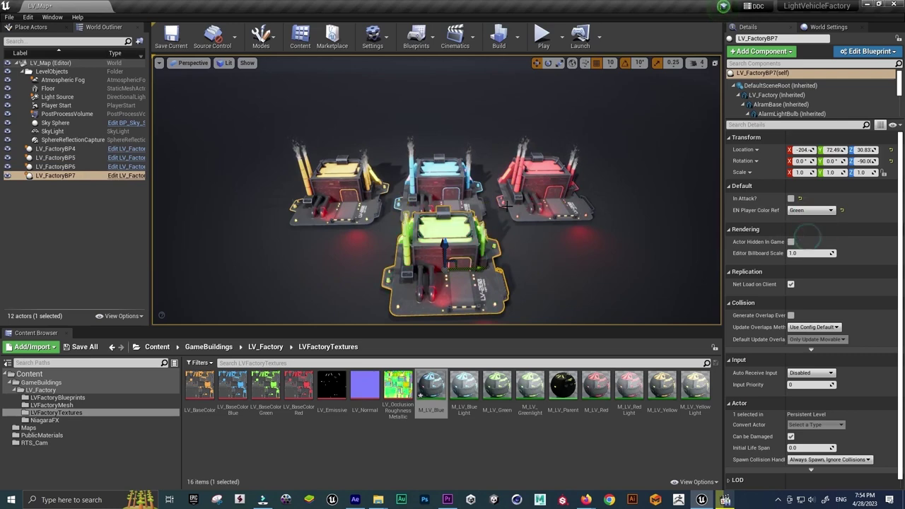
Orbit around the four factories and briefly play-test the level
{"action": "left_click_drag", "start_coordinate": [396, 227], "coordinate": [463, 230], "text": "alt"}
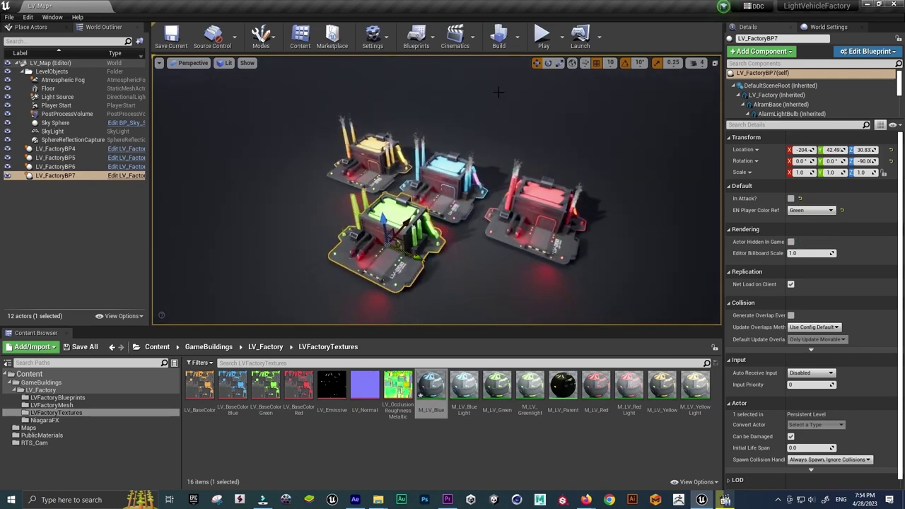
{"action": "left_click", "coordinate": [543, 35]}
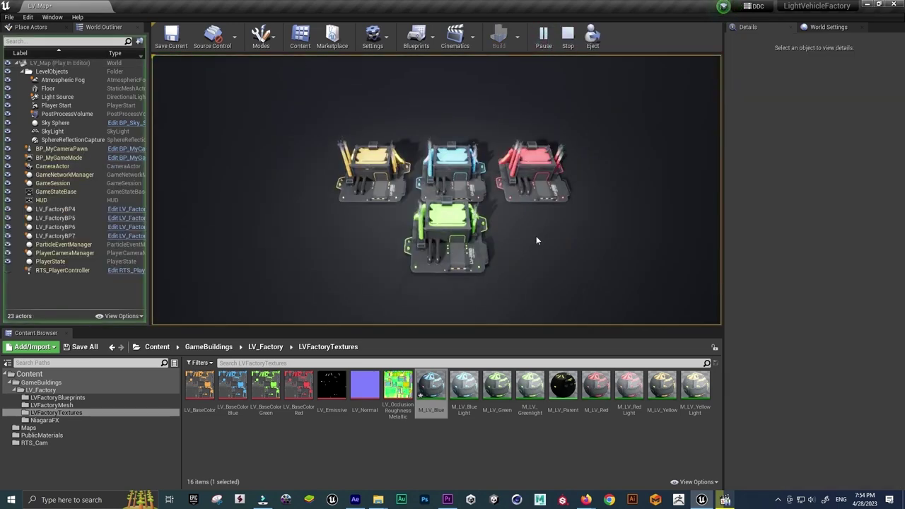
{"action": "key", "text": "Escape"}
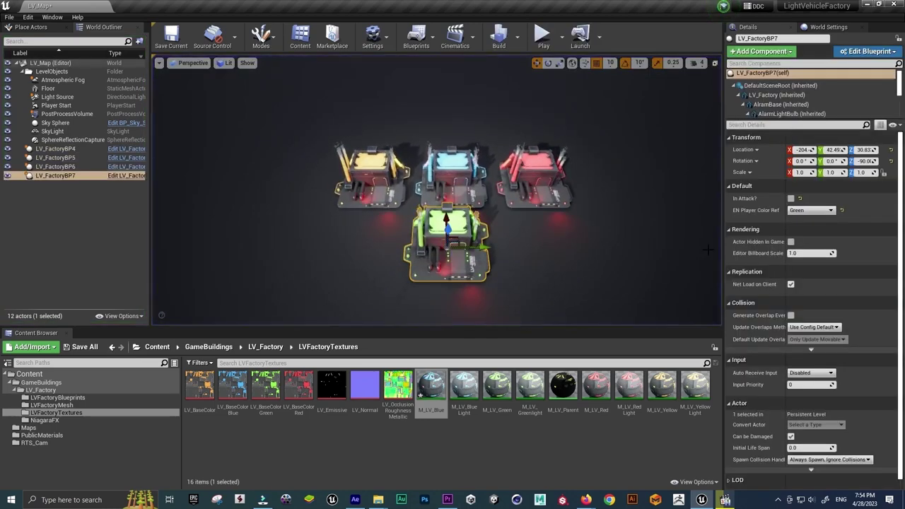
Play-test the level, panning the RTS camera across the factories with S, then stop
{"action": "left_click", "coordinate": [543, 35]}
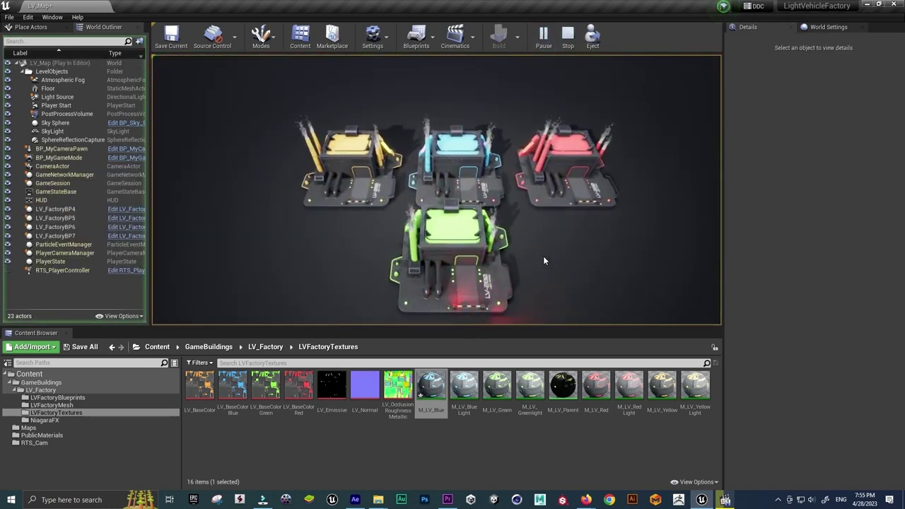
{"action": "key", "text": "s"}
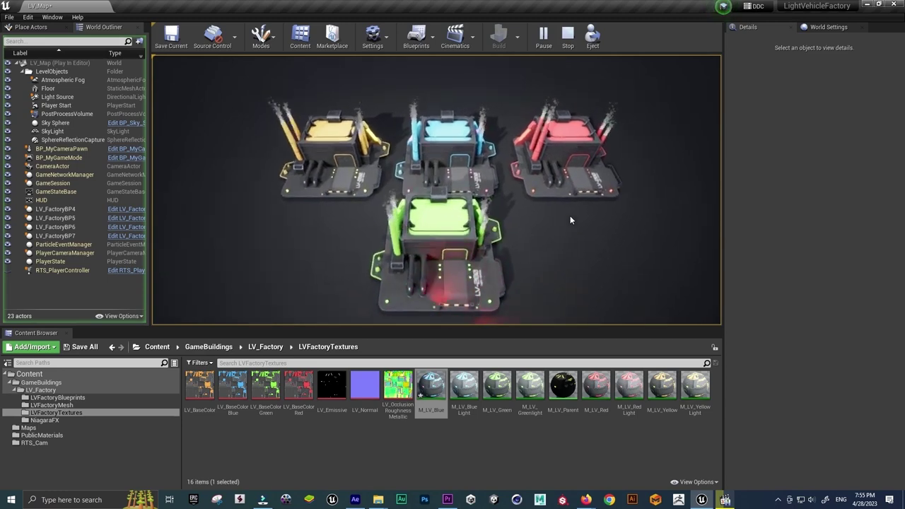
{"action": "key", "text": "Escape"}
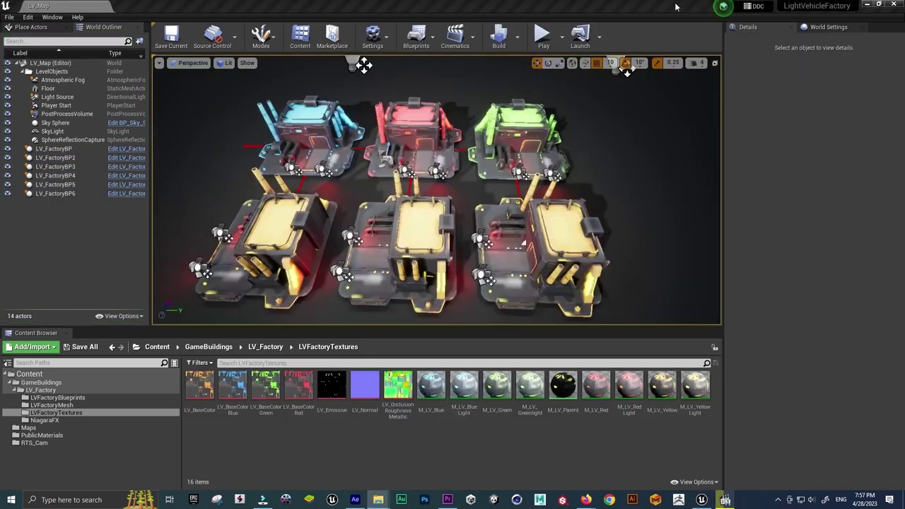
Bring File Explorer forward, go up to UnrealEngine4.27, and select the Factory Objects FBX zip
{"action": "mouse_move", "coordinate": [378, 499]}
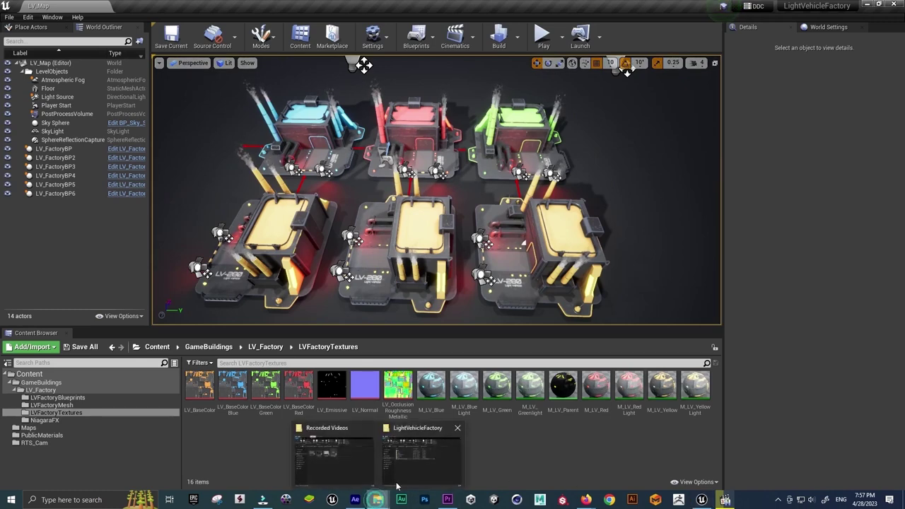
{"action": "left_click", "coordinate": [418, 461]}
{"action": "left_click", "coordinate": [232, 138]}
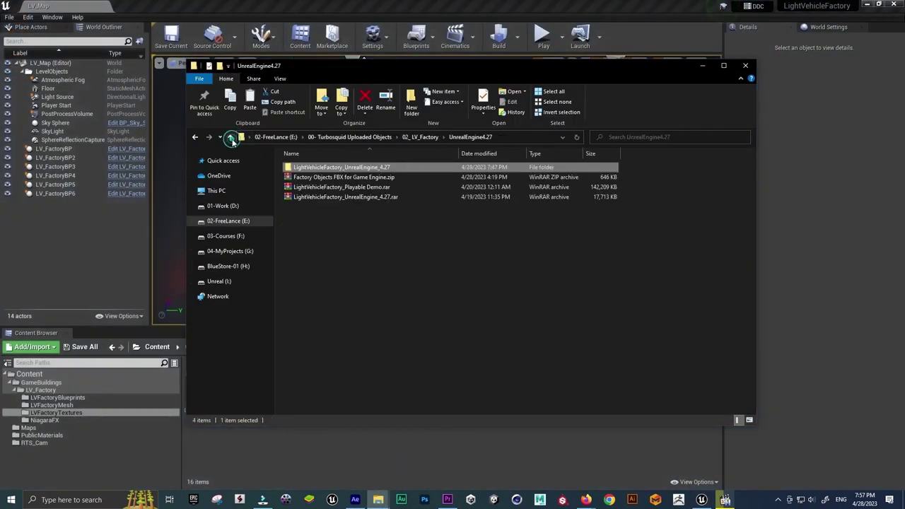
{"action": "left_click", "coordinate": [338, 178]}
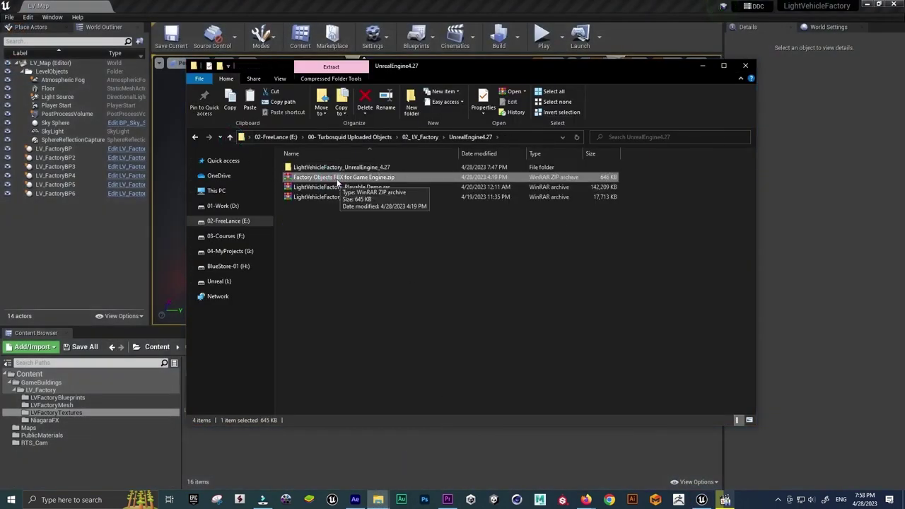
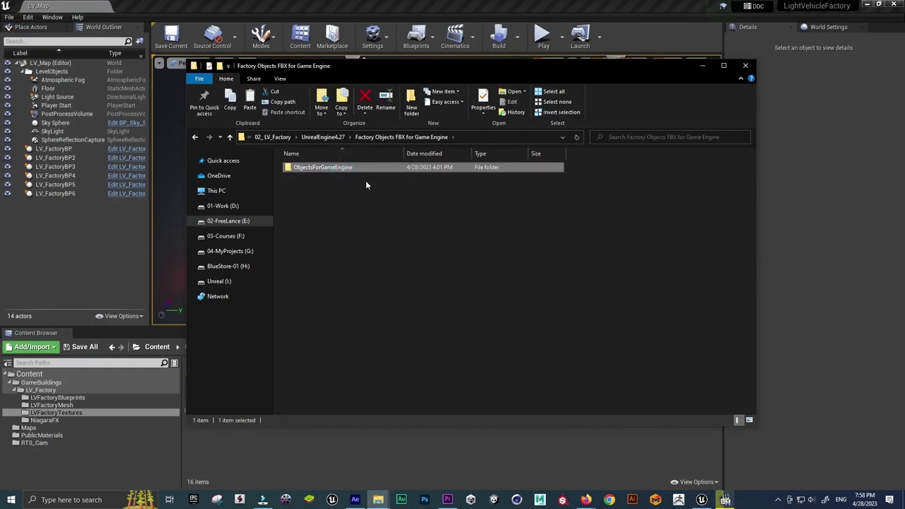
Open the ObjectsForGameEngine folder of FBX files in Explorer, then return to the editor
{"action": "double_click", "coordinate": [357, 167]}
{"action": "left_click", "coordinate": [327, 198]}
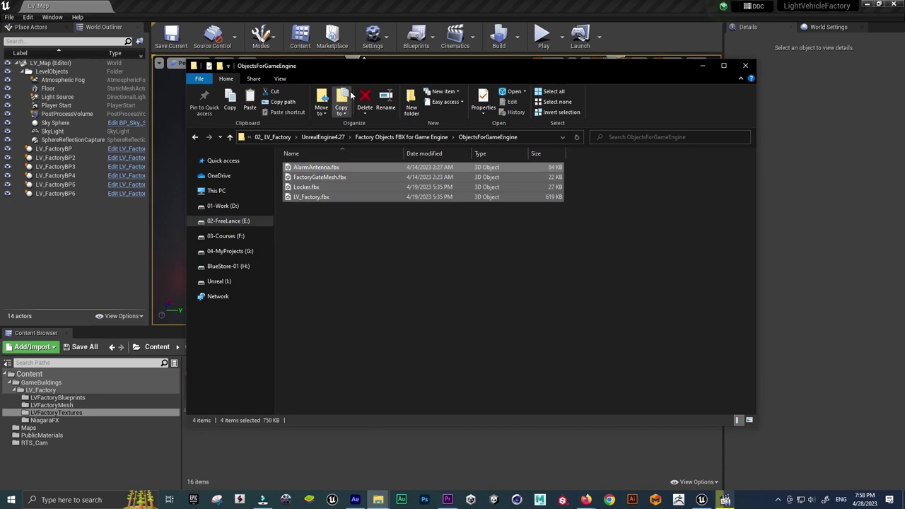
{"action": "left_click_drag", "start_coordinate": [335, 69], "coordinate": [604, 79]}
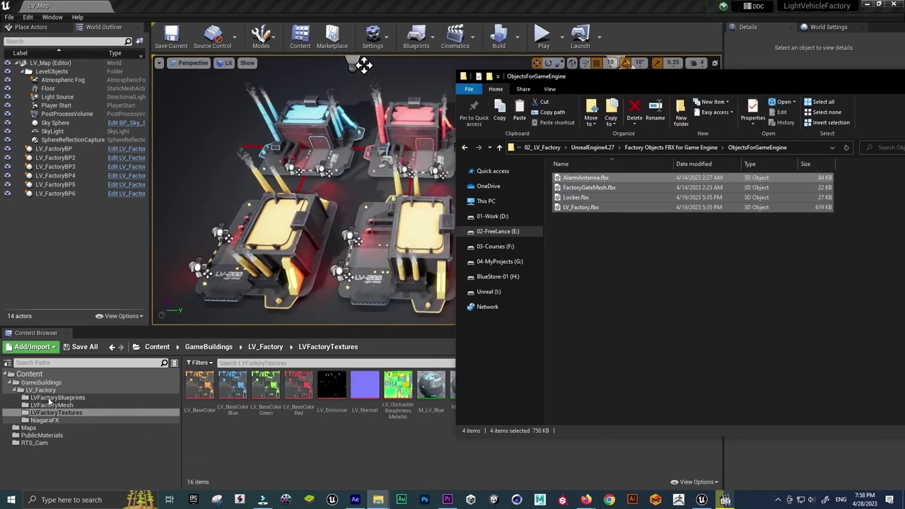
{"action": "left_click", "coordinate": [41, 389]}
Create a new folder named TestFBX inside GameBuildings and open it
{"action": "left_click", "coordinate": [41, 382]}
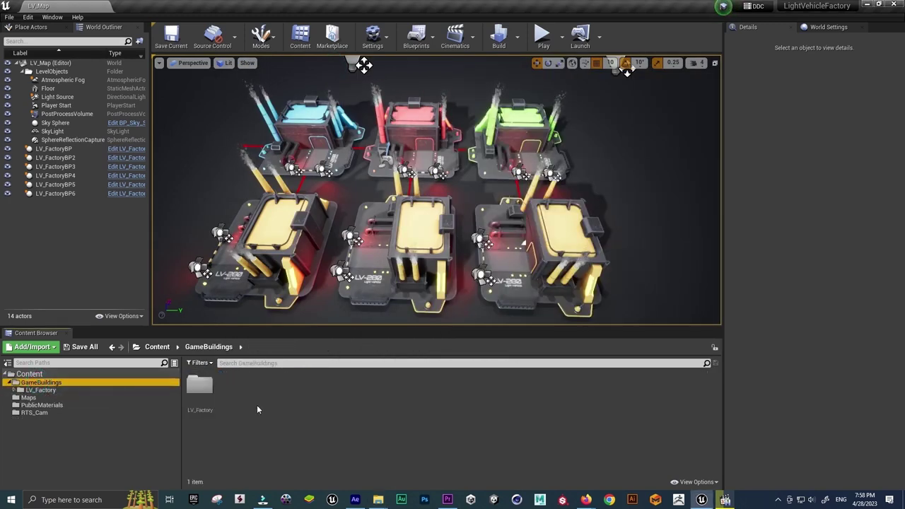
{"action": "right_click", "coordinate": [257, 404]}
{"action": "left_click", "coordinate": [291, 122]}
{"action": "type", "text": "TestFo"}
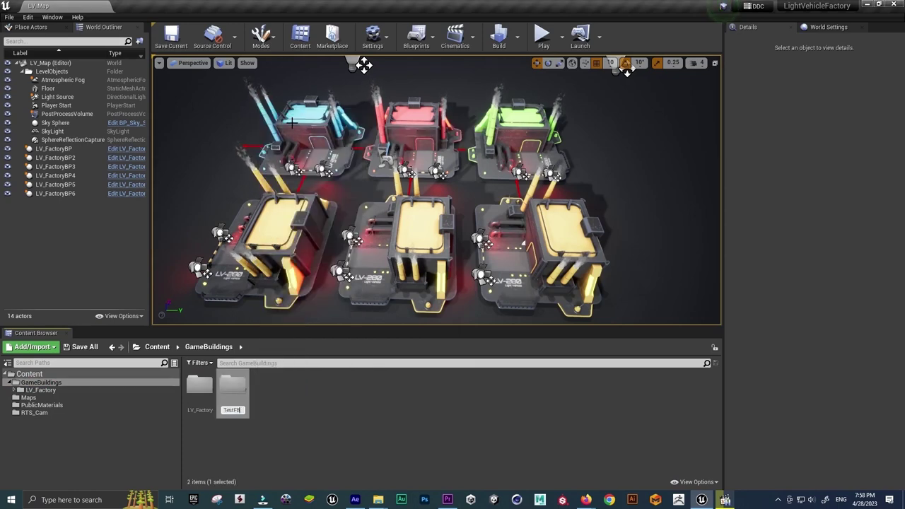
{"action": "type", "text": "BX"}
{"action": "key", "text": "Return"}
{"action": "double_click", "coordinate": [233, 388]}
Import the four factory FBX files into TestFBX with Import All and select the five assets
{"action": "left_click", "coordinate": [378, 500]}
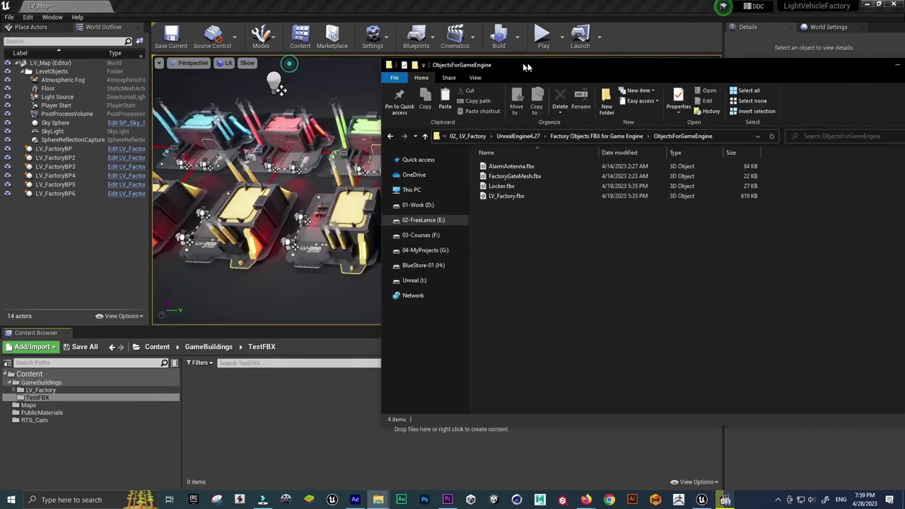
{"action": "left_click_drag", "start_coordinate": [510, 89], "coordinate": [550, 79]}
{"action": "mouse_move", "coordinate": [506, 174]}
{"action": "left_mouse_down"}
{"action": "mouse_move", "coordinate": [502, 218]}
{"action": "mouse_move", "coordinate": [290, 405]}
{"action": "left_mouse_up"}
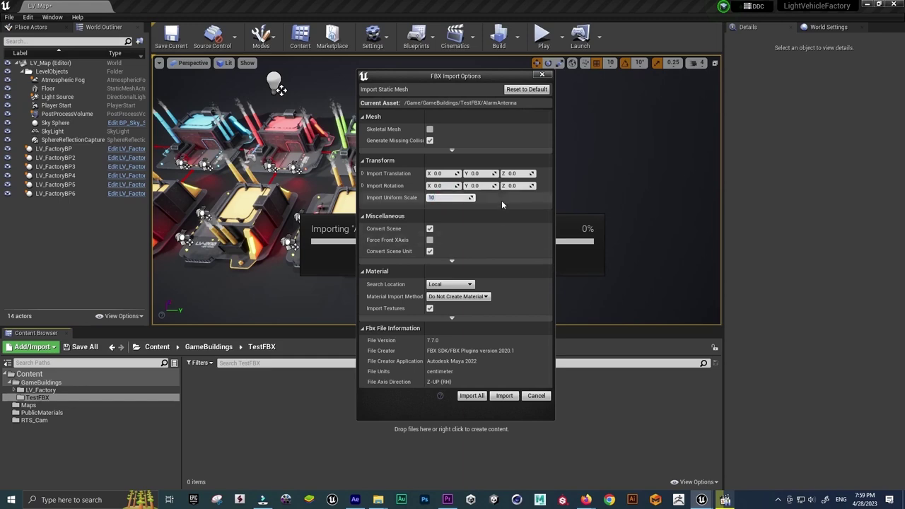
{"action": "left_click", "coordinate": [471, 395]}
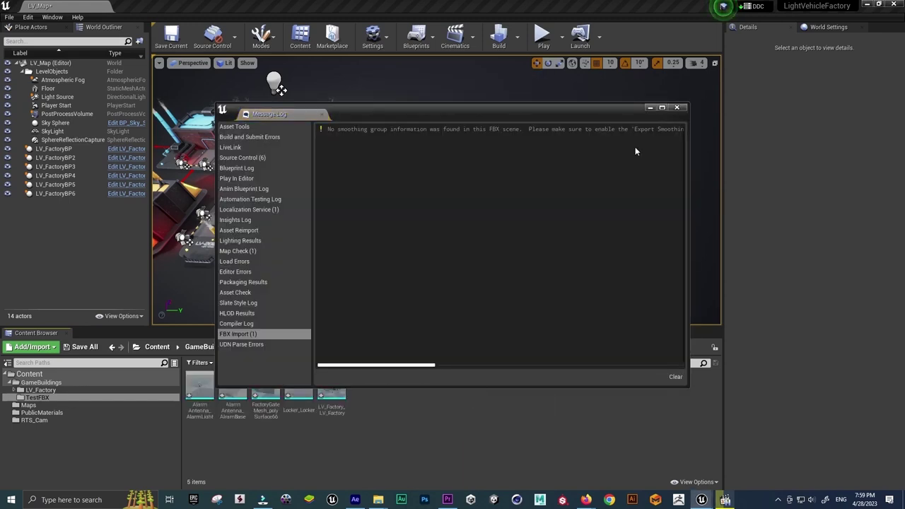
{"action": "left_click", "coordinate": [677, 107]}
{"action": "key", "text": "ctrl+a"}
Place the five imported meshes in the level and rotate them 90 degrees around Z
{"action": "mouse_move", "coordinate": [331, 390]}
{"action": "left_mouse_down"}
{"action": "mouse_move", "coordinate": [474, 271]}
{"action": "mouse_move", "coordinate": [506, 201]}
{"action": "left_mouse_up"}
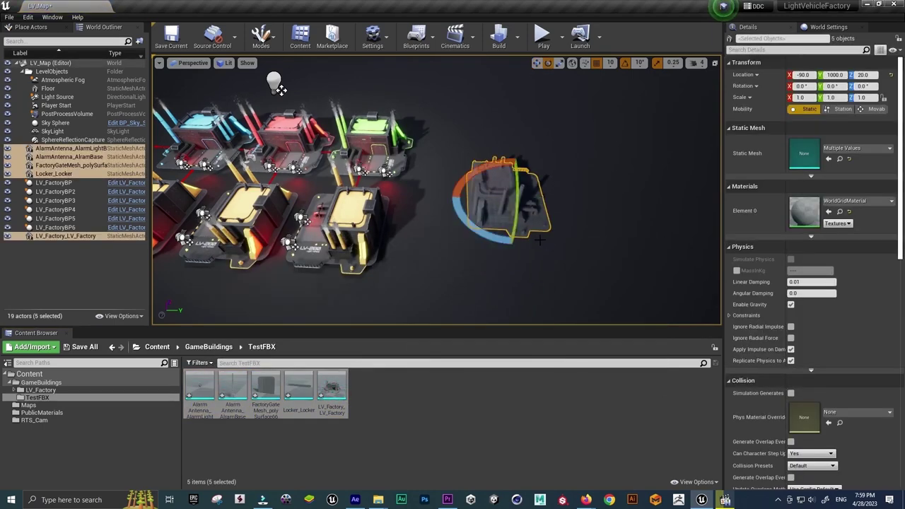
{"action": "left_click_drag", "start_coordinate": [498, 159], "coordinate": [559, 205]}
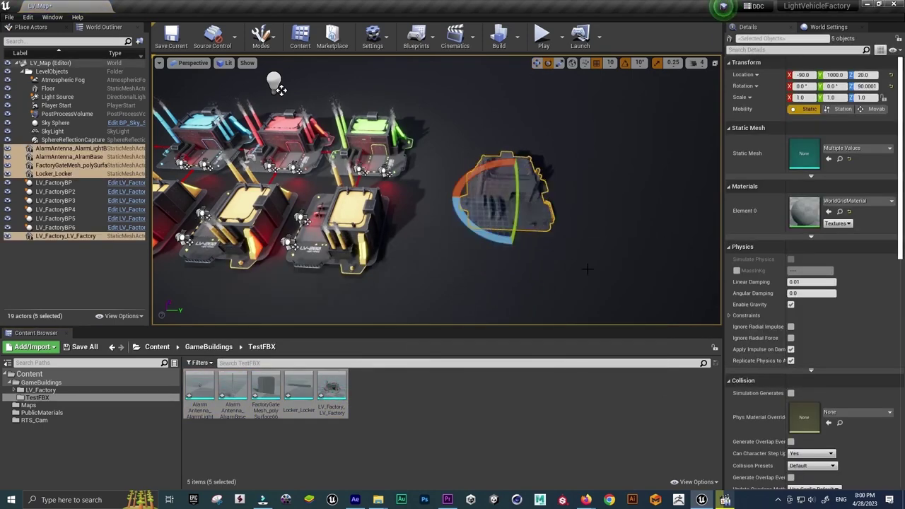
{"action": "scroll", "coordinate": [436, 191], "scroll_direction": "up", "scroll_amount": 3}
{"action": "right_click_drag", "start_coordinate": [576, 238], "coordinate": [575, 238]}
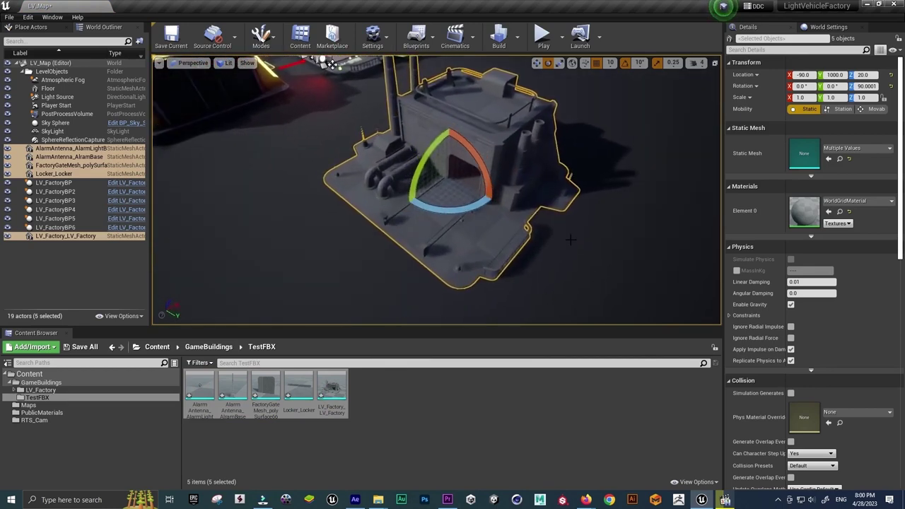
{"action": "key", "text": "Escape"}
Select the Locker mesh in the level for moving and turn off grid snapping
{"action": "left_click", "coordinate": [301, 396]}
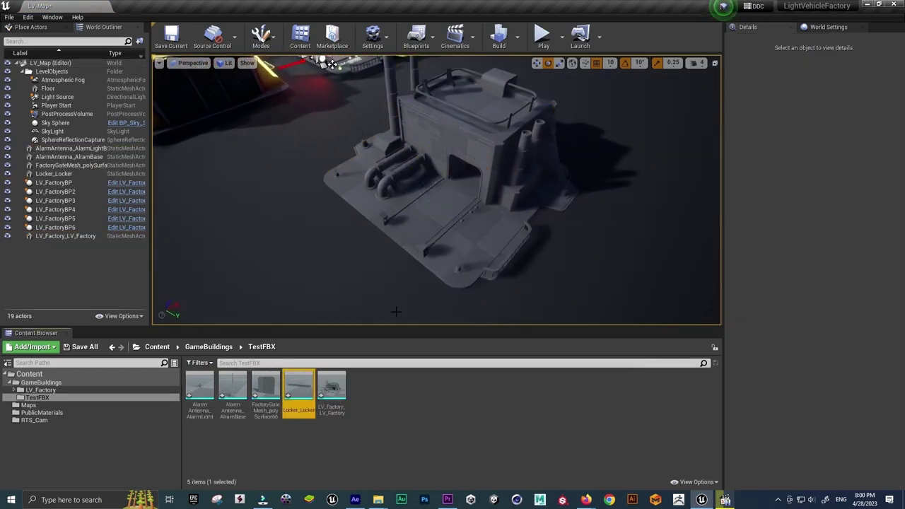
{"action": "right_click_drag", "start_coordinate": [484, 274], "coordinate": [452, 233]}
{"action": "left_click", "coordinate": [362, 212]}
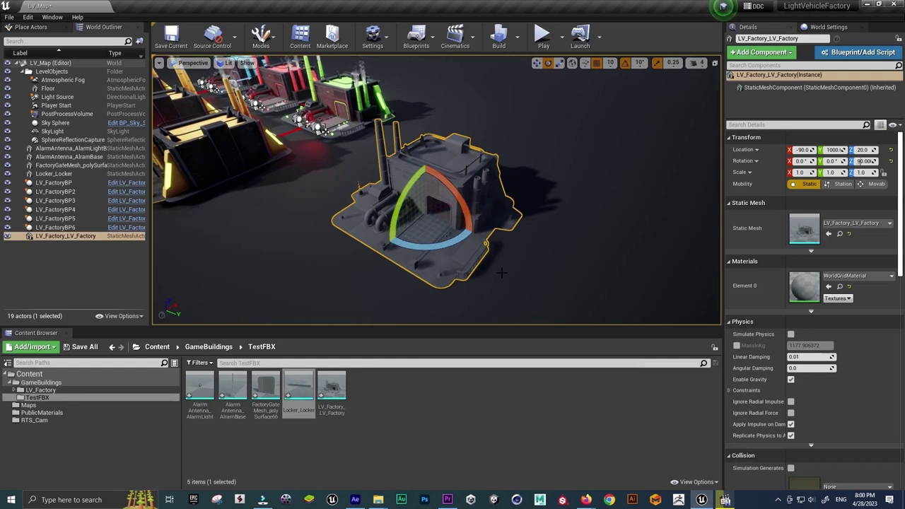
{"action": "left_click", "coordinate": [64, 174]}
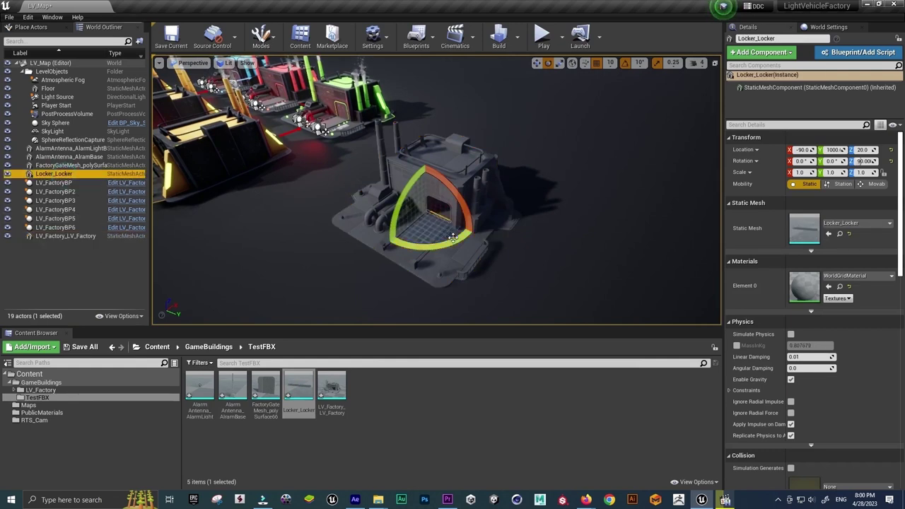
{"action": "right_click_drag", "start_coordinate": [452, 238], "coordinate": [427, 242]}
{"action": "key", "text": "w"}
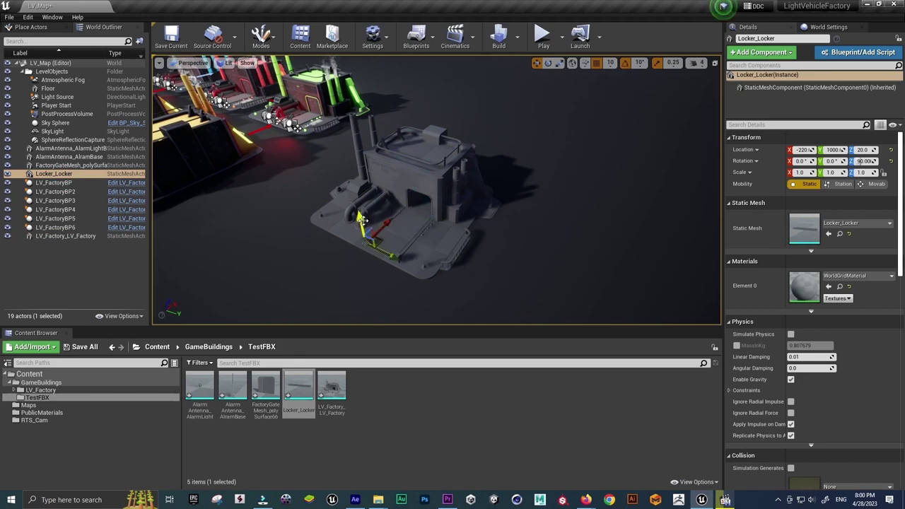
{"action": "right_click_drag", "start_coordinate": [358, 217], "coordinate": [396, 212]}
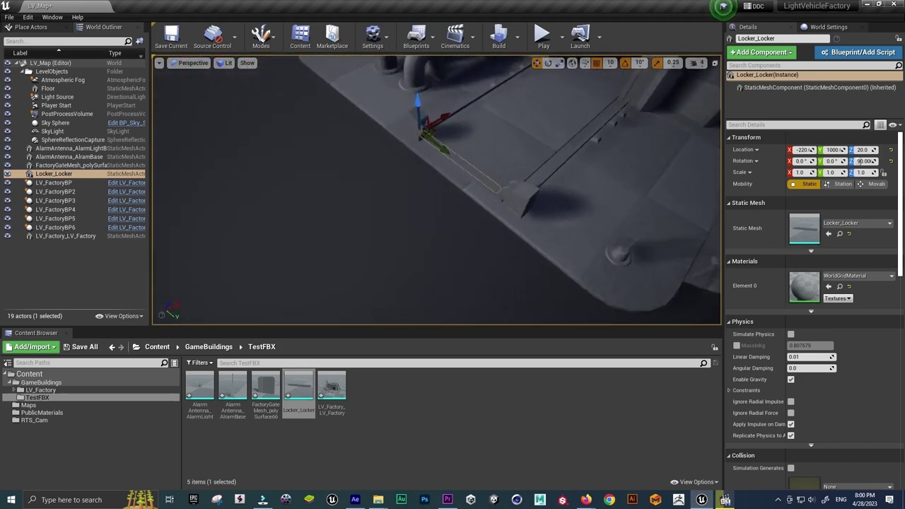
{"action": "scroll", "coordinate": [438, 254], "scroll_direction": "down", "scroll_amount": 3}
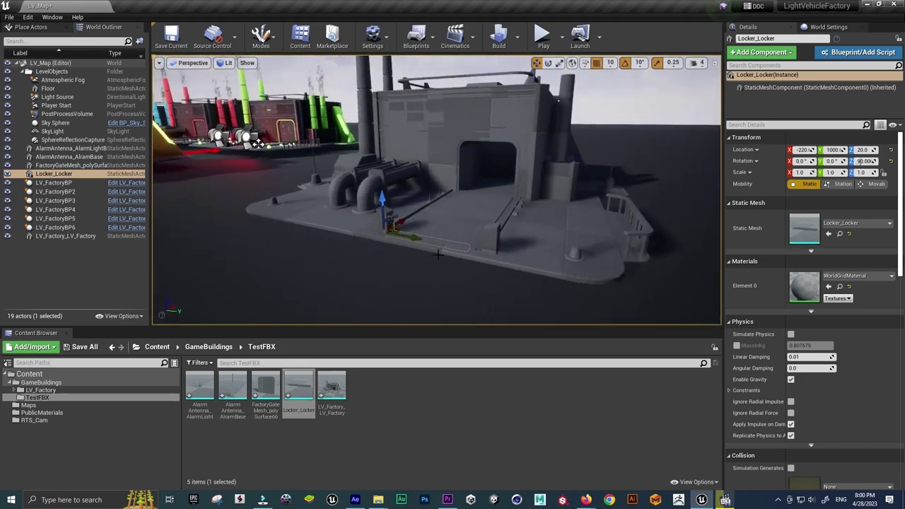
{"action": "left_click", "coordinate": [596, 63]}
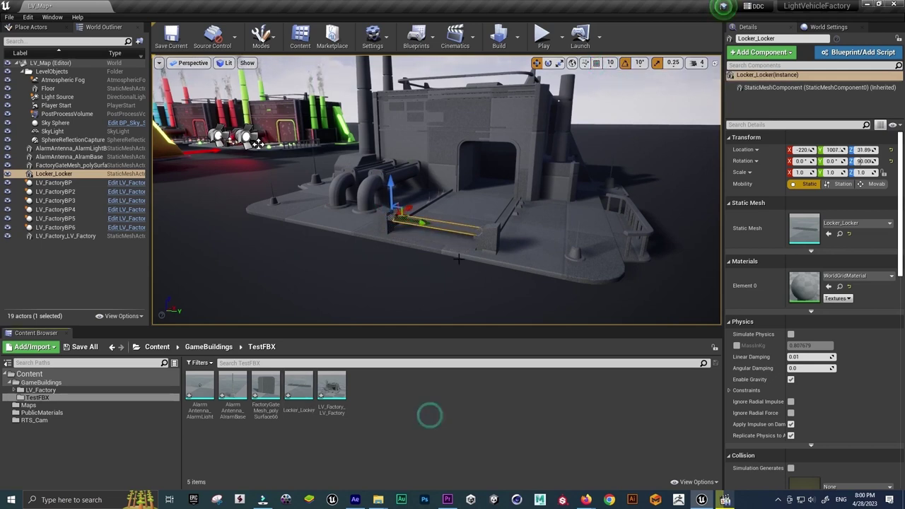
Raise the factory gate mesh into the doorway and nudge it sideways to fit
{"action": "left_click", "coordinate": [64, 165]}
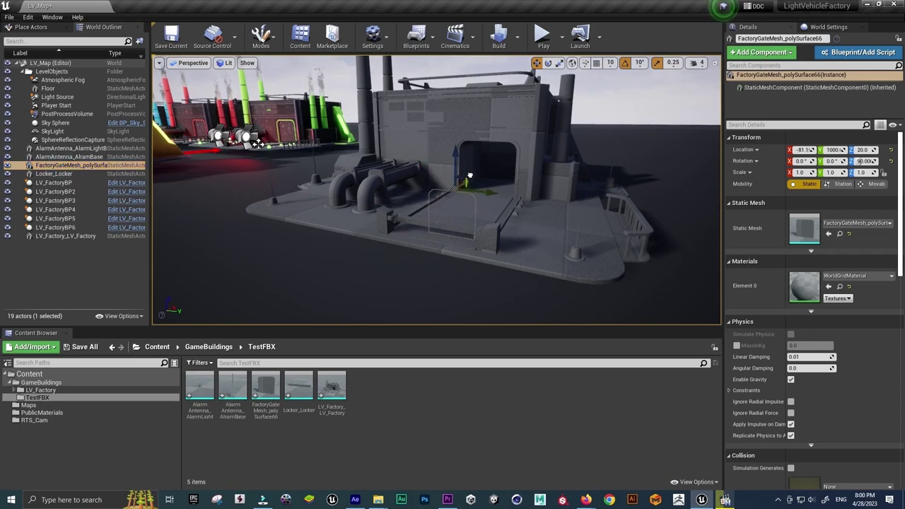
{"action": "left_click_drag", "start_coordinate": [491, 156], "coordinate": [493, 108]}
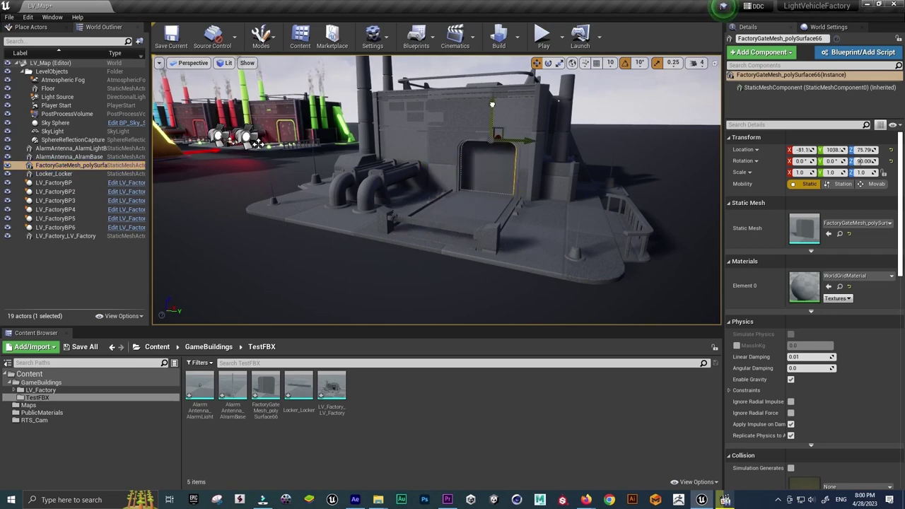
{"action": "right_click_drag", "start_coordinate": [258, 144], "coordinate": [556, 145]}
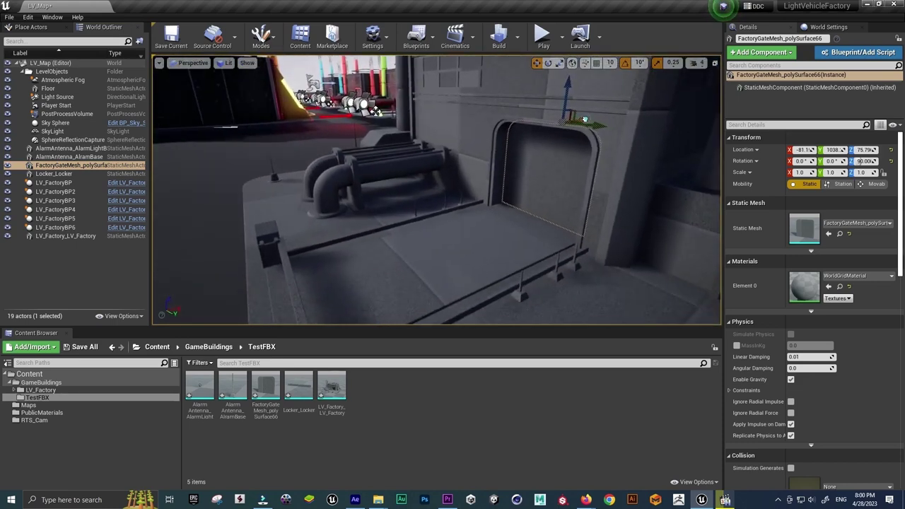
{"action": "left_click_drag", "start_coordinate": [584, 118], "coordinate": [577, 123]}
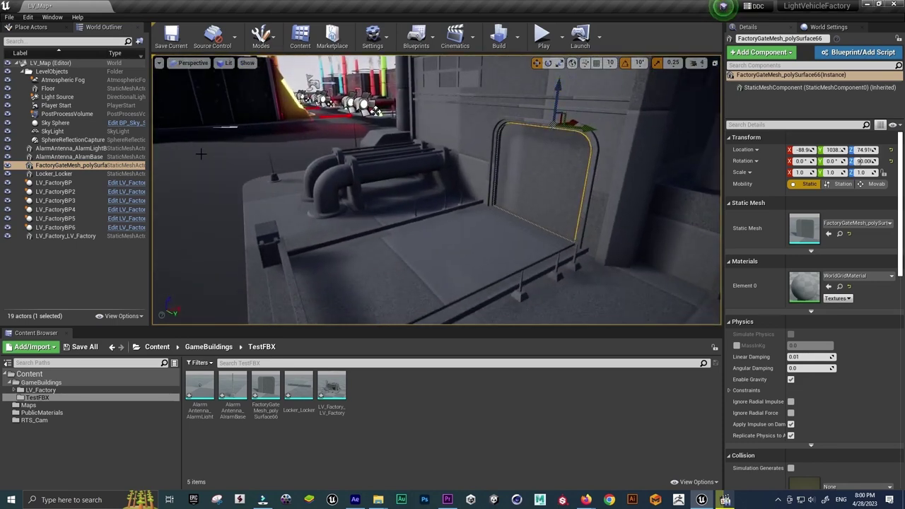
Raise the alarm antenna base and light bulb to about Z 22.67 on the factory
{"action": "left_click", "coordinate": [70, 156]}
{"action": "left_click", "coordinate": [87, 149], "text": "ctrl"}
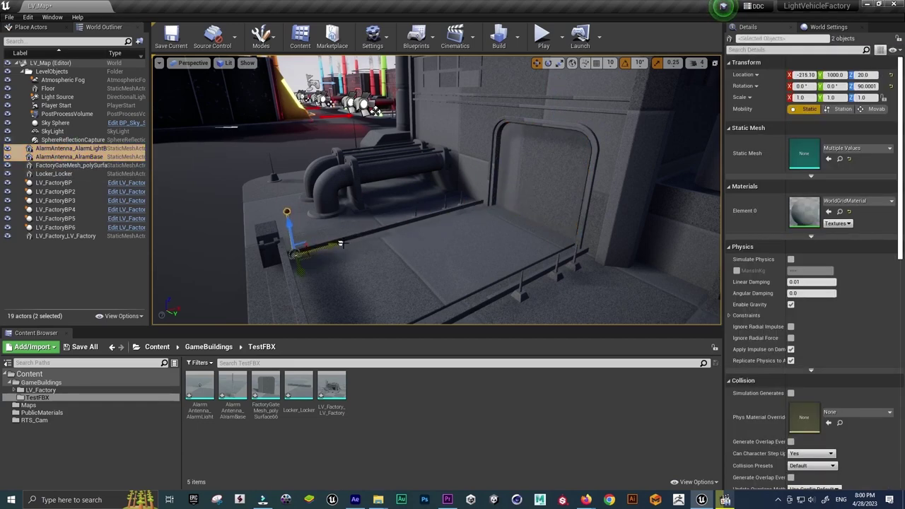
{"action": "left_click_drag", "start_coordinate": [340, 243], "coordinate": [387, 250], "text": "alt"}
{"action": "key", "text": "f"}
{"action": "mouse_move", "coordinate": [436, 235]}
{"action": "left_mouse_down"}
{"action": "mouse_move", "coordinate": [440, 246]}
{"action": "mouse_move", "coordinate": [513, 188]}
{"action": "mouse_move", "coordinate": [551, 191]}
{"action": "left_mouse_up"}
{"action": "left_click_drag", "start_coordinate": [524, 164], "coordinate": [265, 104], "text": "alt"}
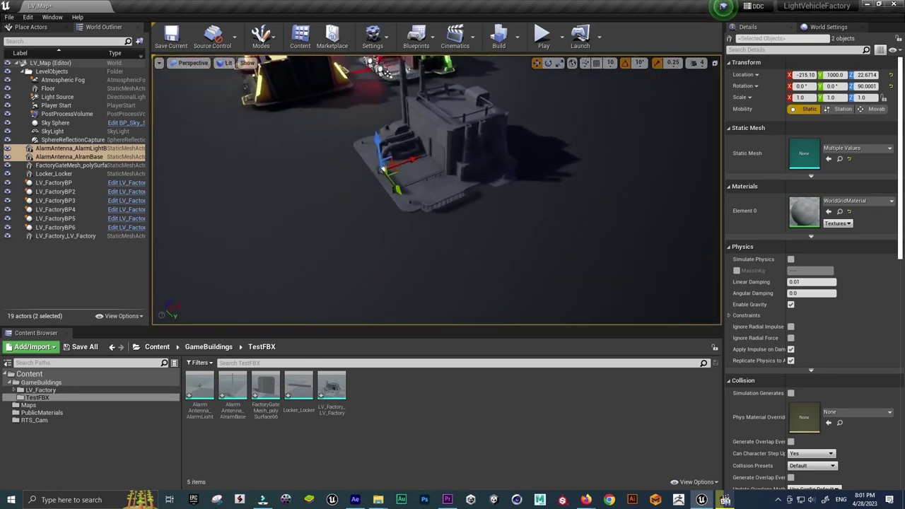
{"action": "left_click", "coordinate": [54, 149]}
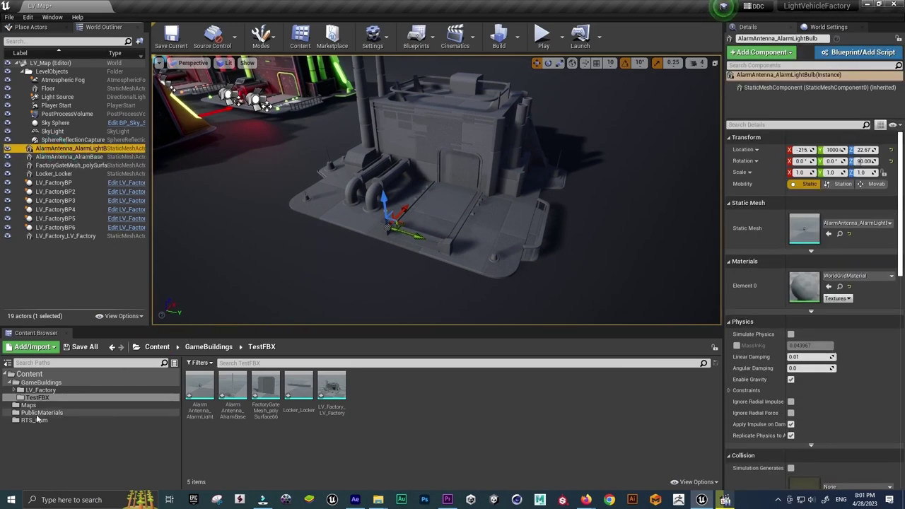
Apply the M_LV_Red material from LVFactoryTextures to the factory building
{"action": "left_click", "coordinate": [44, 413]}
{"action": "left_click", "coordinate": [41, 390]}
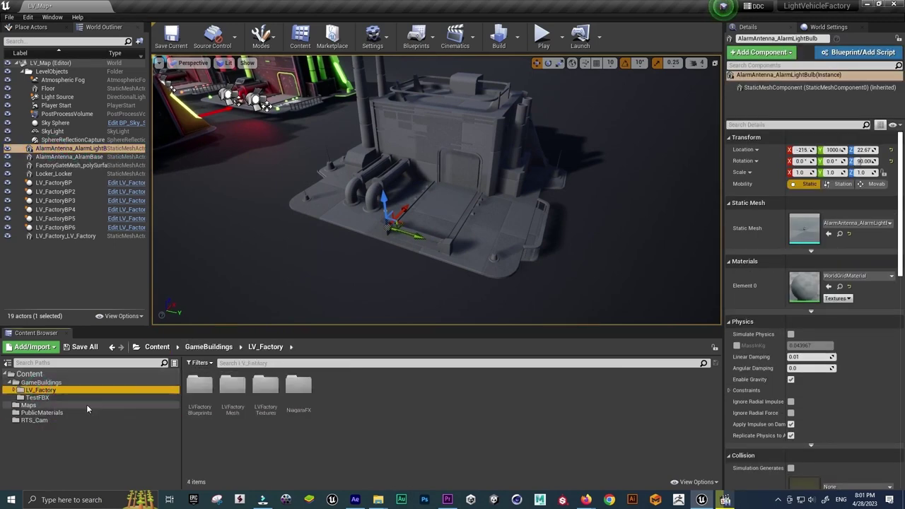
{"action": "double_click", "coordinate": [265, 381]}
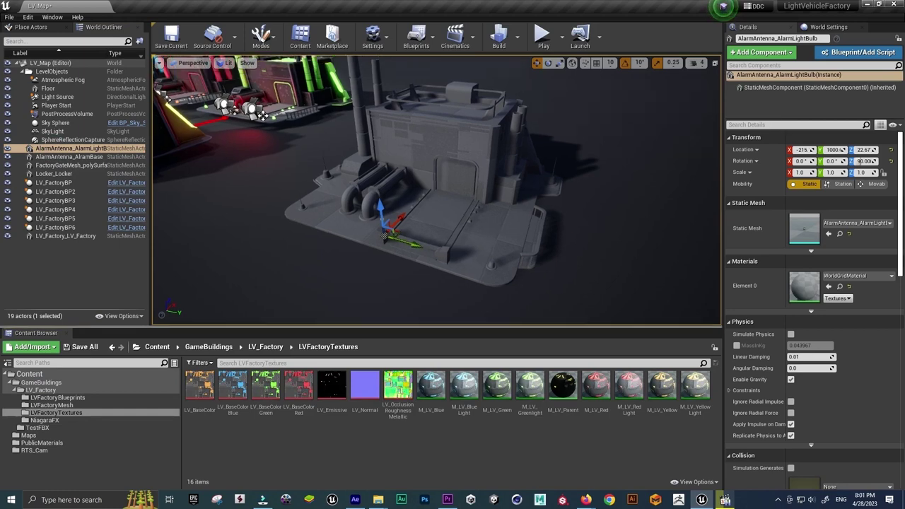
{"action": "left_click", "coordinate": [597, 386]}
{"action": "left_click_drag", "start_coordinate": [604, 388], "coordinate": [408, 290]}
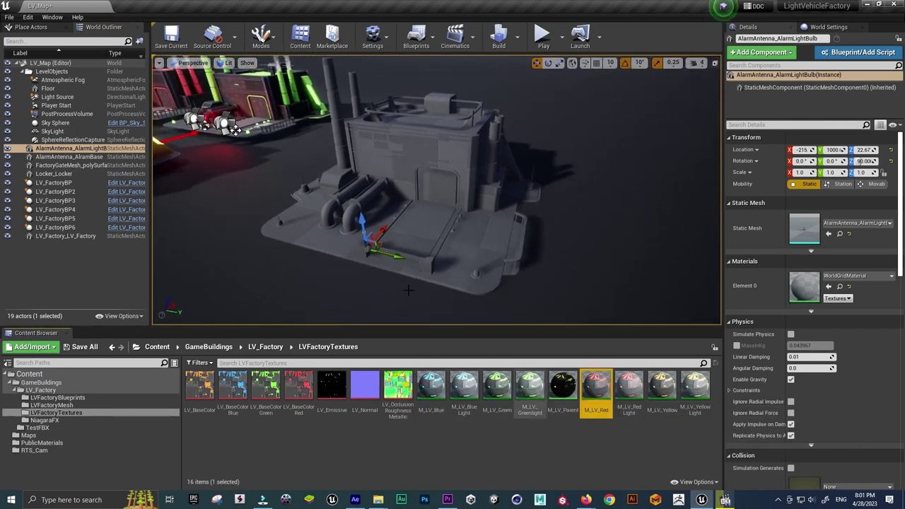
{"action": "mouse_move", "coordinate": [571, 365]}
{"action": "left_mouse_down"}
{"action": "mouse_move", "coordinate": [434, 188]}
{"action": "mouse_move", "coordinate": [565, 389]}
{"action": "mouse_move", "coordinate": [413, 258]}
{"action": "left_mouse_up"}
Assign M_LV_Red to the alarm antenna's Element 0 material slot
{"action": "scroll", "coordinate": [415, 244], "scroll_direction": "up", "scroll_amount": 3}
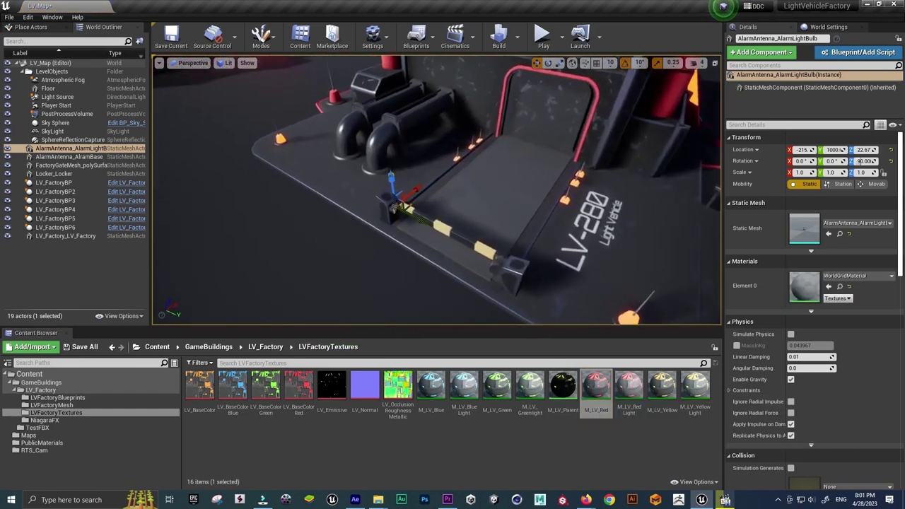
{"action": "scroll", "coordinate": [415, 239], "scroll_direction": "up", "scroll_amount": 3}
{"action": "left_click", "coordinate": [350, 199], "text": "ctrl"}
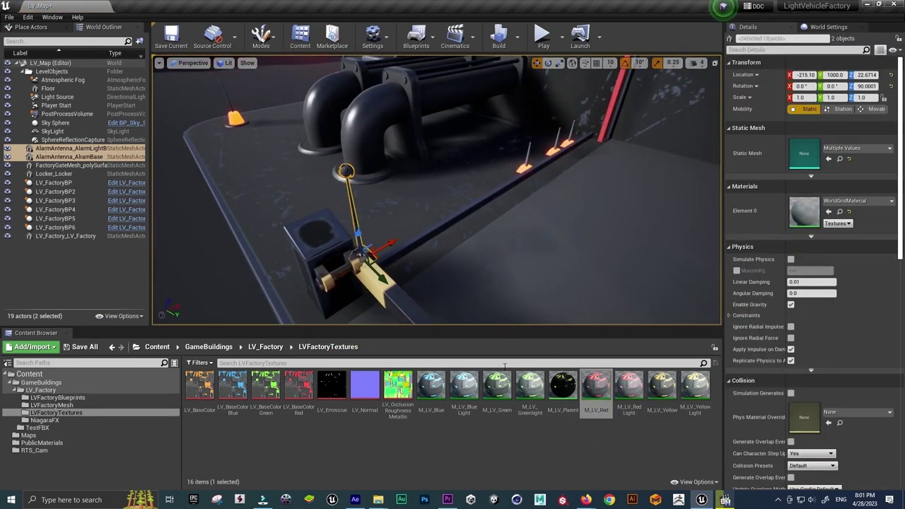
{"action": "left_click_drag", "start_coordinate": [595, 387], "coordinate": [803, 210]}
{"action": "mouse_move", "coordinate": [717, 219]}
{"action": "left_mouse_down"}
{"action": "mouse_move", "coordinate": [608, 304]}
{"action": "mouse_move", "coordinate": [636, 268]}
{"action": "mouse_move", "coordinate": [518, 187]}
{"action": "left_mouse_up"}
{"action": "key", "text": "Escape"}
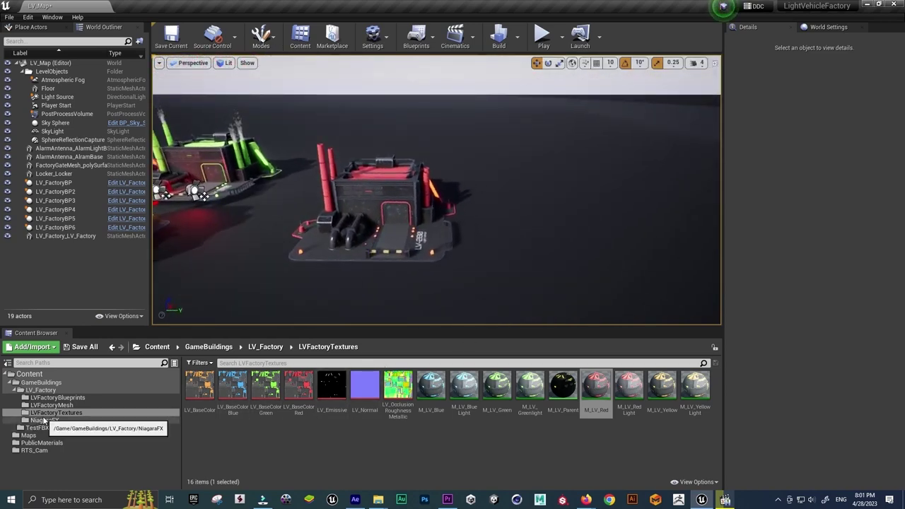
Place the Smoke_01 Niagara effect on the factory and raise it higher
{"action": "left_click", "coordinate": [44, 420]}
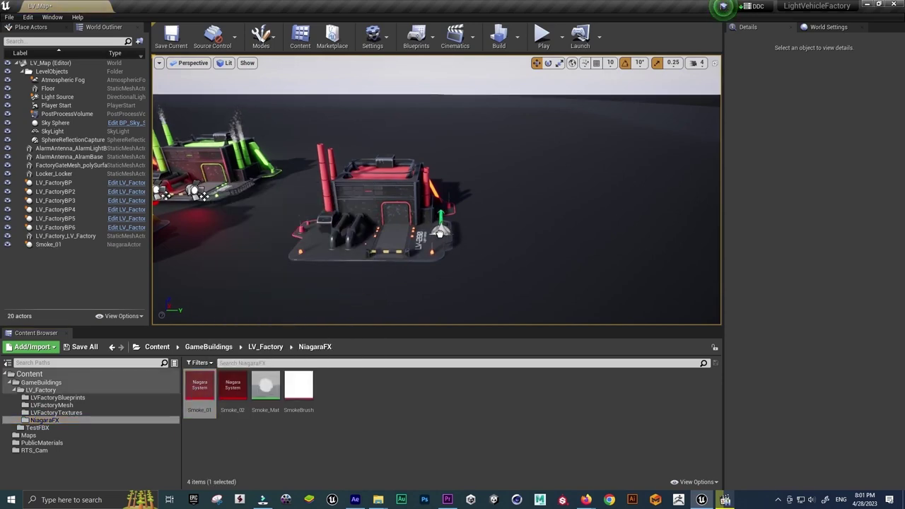
{"action": "left_click_drag", "start_coordinate": [199, 388], "coordinate": [396, 219]}
{"action": "key", "text": "f"}
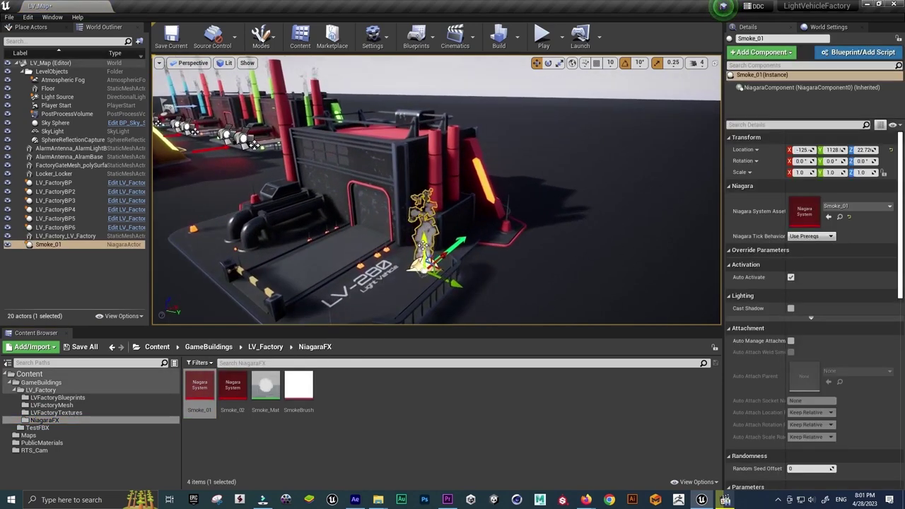
{"action": "left_click_drag", "start_coordinate": [423, 173], "coordinate": [422, 127]}
In the top wireframe view, move the smoke effect over the red chimney
{"action": "key", "text": "alt+j"}
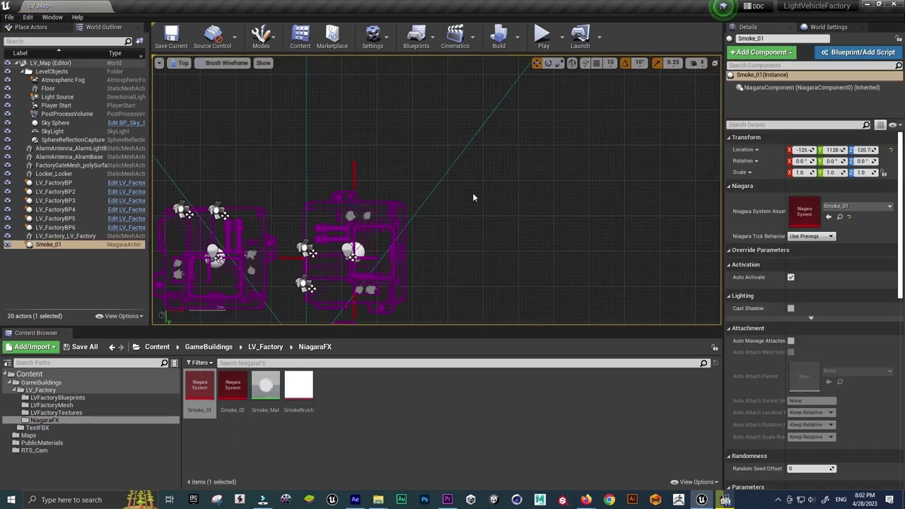
{"action": "key", "text": "f"}
{"action": "scroll", "coordinate": [472, 204], "scroll_direction": "up", "scroll_amount": 2}
{"action": "right_click_drag", "start_coordinate": [547, 202], "coordinate": [559, 261]}
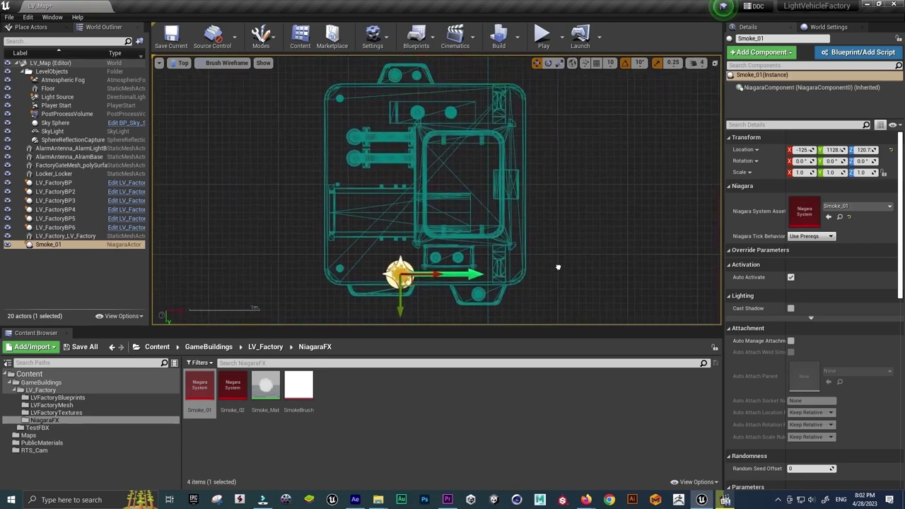
{"action": "scroll", "coordinate": [553, 262], "scroll_direction": "up", "scroll_amount": 2}
{"action": "scroll", "coordinate": [445, 290], "scroll_direction": "up", "scroll_amount": 1}
{"action": "left_click", "coordinate": [372, 230]}
{"action": "left_click", "coordinate": [373, 229]}
{"action": "left_click_drag", "start_coordinate": [372, 229], "coordinate": [463, 192]}
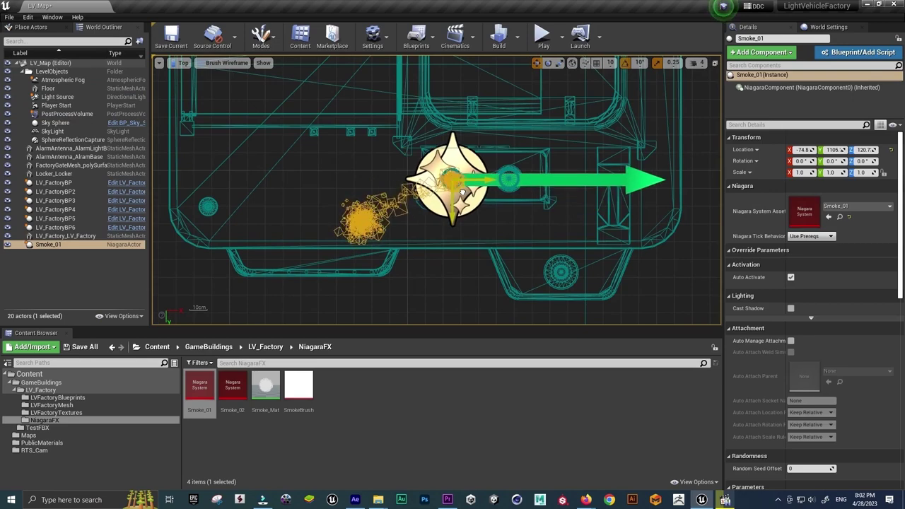
Back in lit perspective, raise the smoke to the chimney top and review the factory
{"action": "key", "text": "alt+g"}
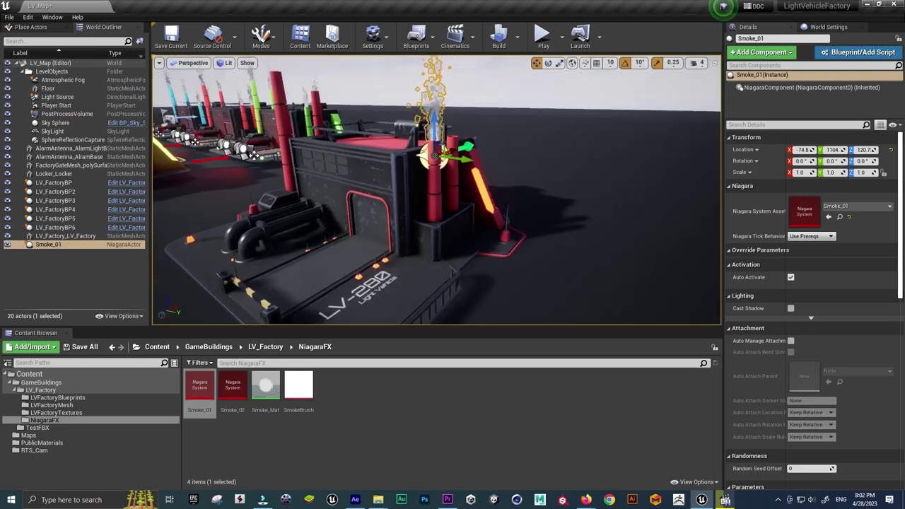
{"action": "left_click_drag", "start_coordinate": [433, 138], "coordinate": [429, 134]}
{"action": "left_click", "coordinate": [515, 178]}
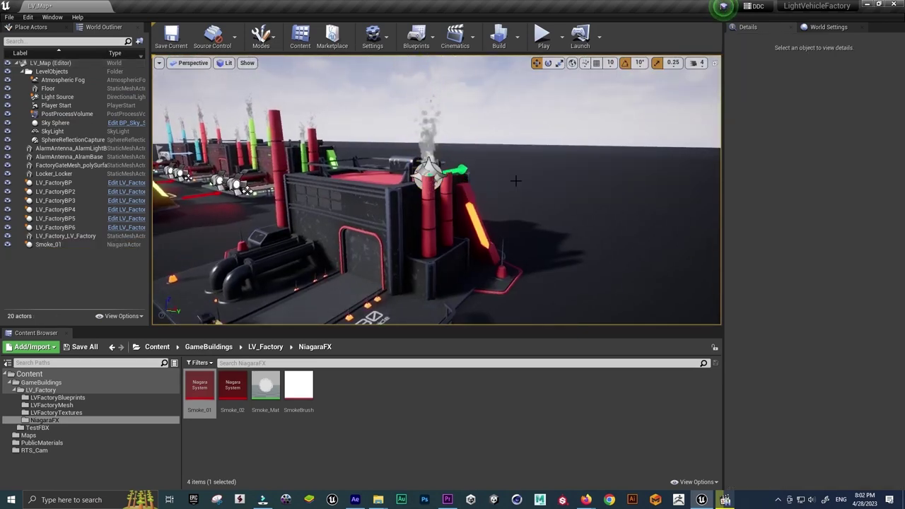
{"action": "mouse_move", "coordinate": [515, 177]}
{"action": "left_mouse_down"}
{"action": "mouse_move", "coordinate": [248, 205]}
{"action": "mouse_move", "coordinate": [516, 182]}
{"action": "mouse_move", "coordinate": [519, 152]}
{"action": "mouse_move", "coordinate": [436, 211]}
{"action": "left_mouse_up"}
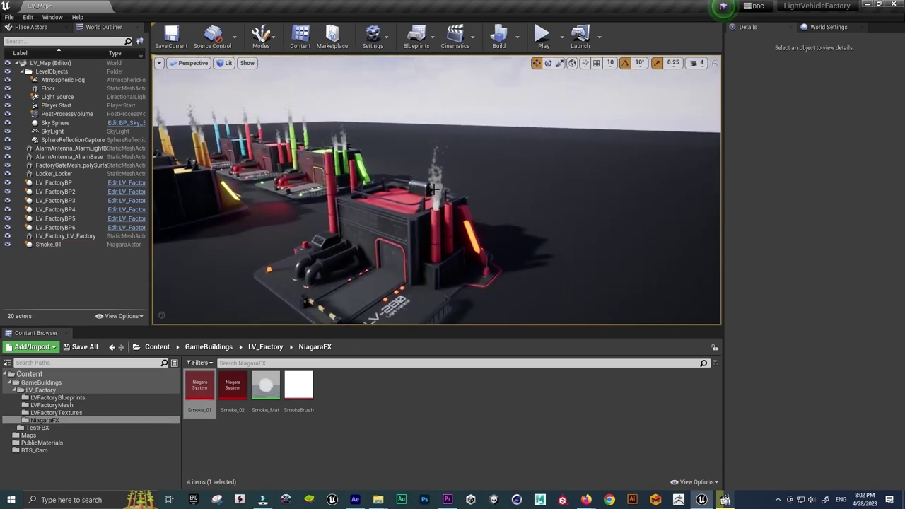
{"action": "left_click", "coordinate": [437, 212]}
{"action": "left_click", "coordinate": [531, 212]}
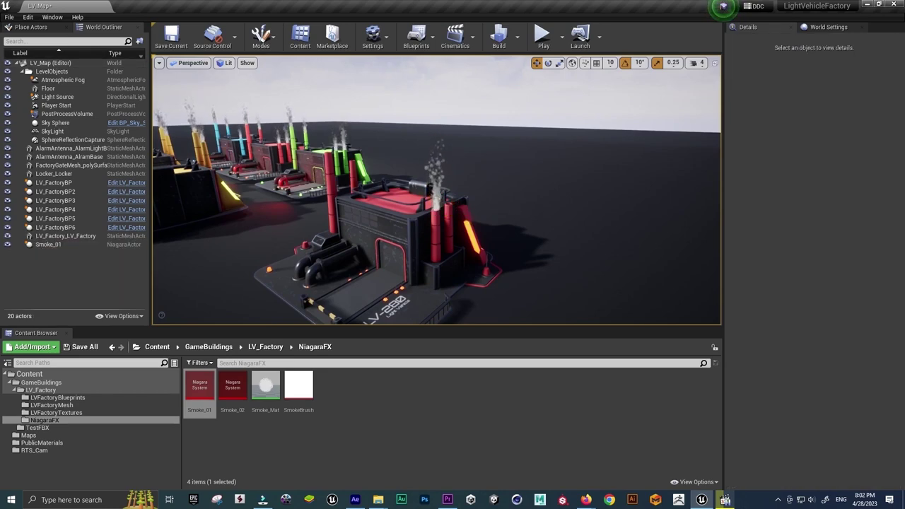
{"action": "left_click_drag", "start_coordinate": [532, 212], "coordinate": [513, 212]}
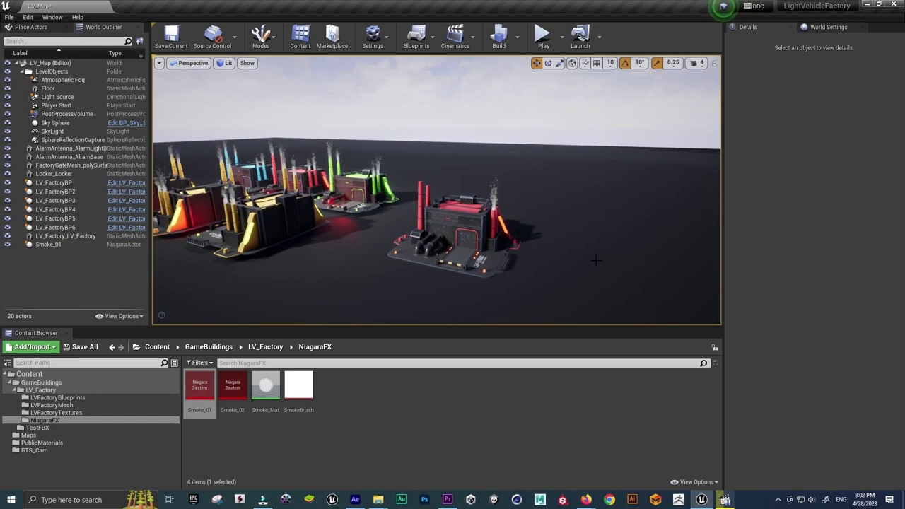
{"action": "left_click_drag", "start_coordinate": [579, 251], "coordinate": [576, 226]}
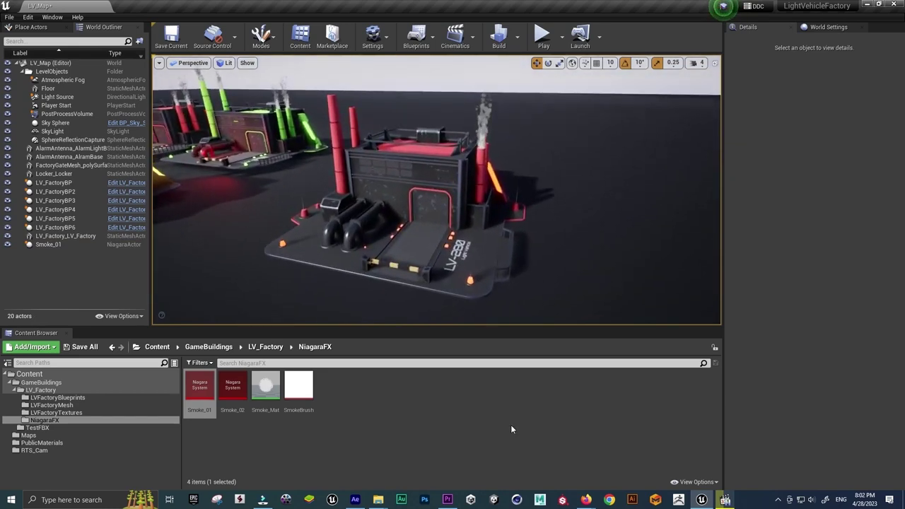
Bring up the File Explorer window with the four source FBX files
{"action": "left_click", "coordinate": [378, 500]}
{"action": "left_click", "coordinate": [592, 264]}
{"action": "left_click", "coordinate": [548, 180]}
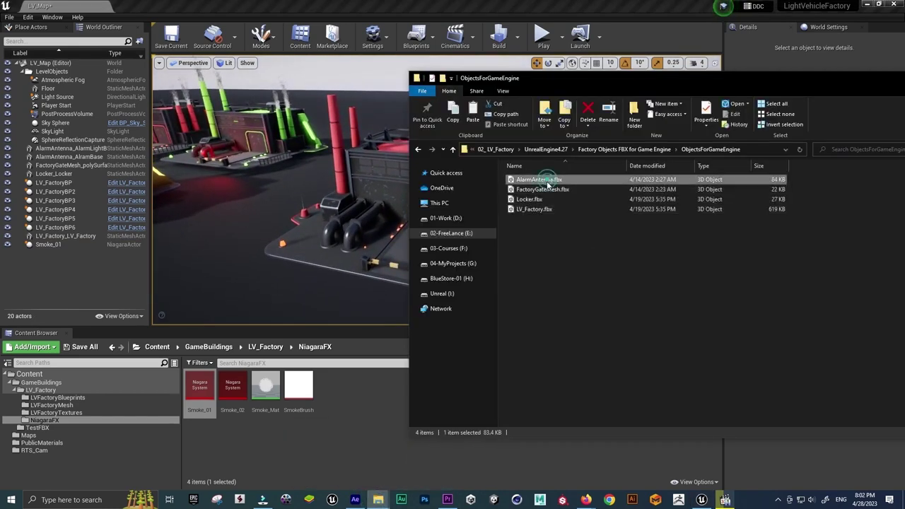
{"action": "left_click", "coordinate": [540, 209]}
{"action": "left_click", "coordinate": [568, 253]}
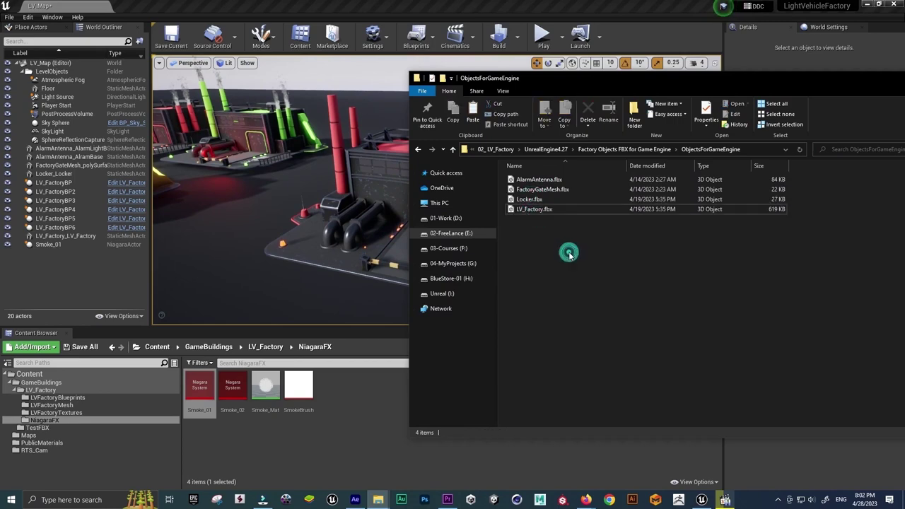